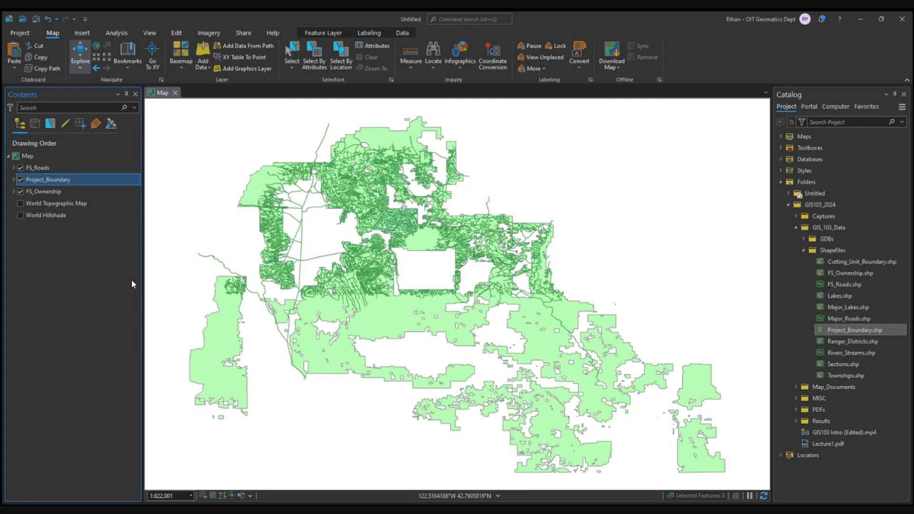
- Zoom the map to the extent of the Project_Boundary layer
left_click(35, 194, "ctrl")
right_click(40, 180)
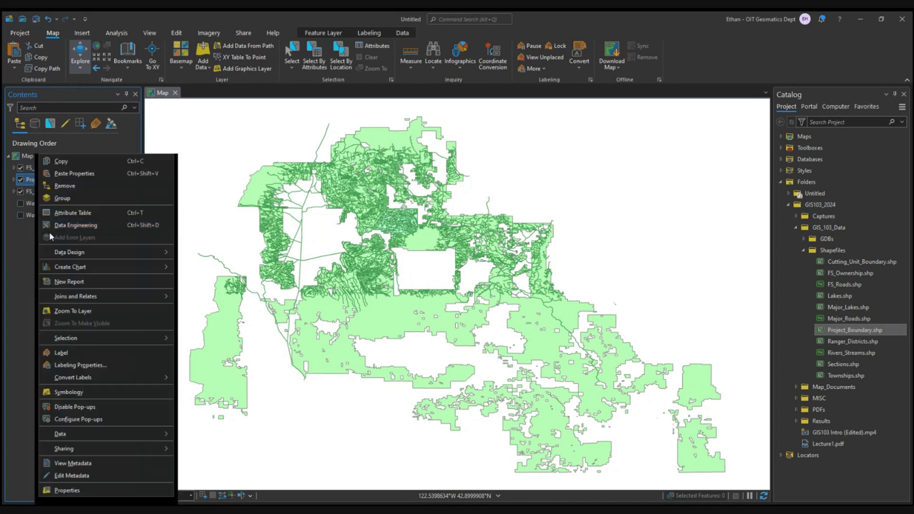
left_click(81, 311)
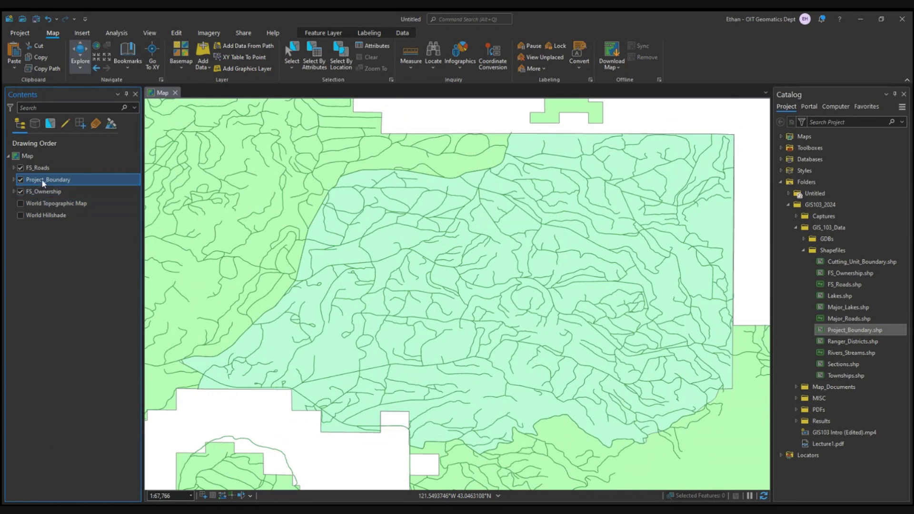
- Toggle the FS_Ownership layer's visibility off and on to compare it with the project boundary
left_click(20, 191)
left_click(20, 191)
left_click(21, 191)
left_click(20, 191)
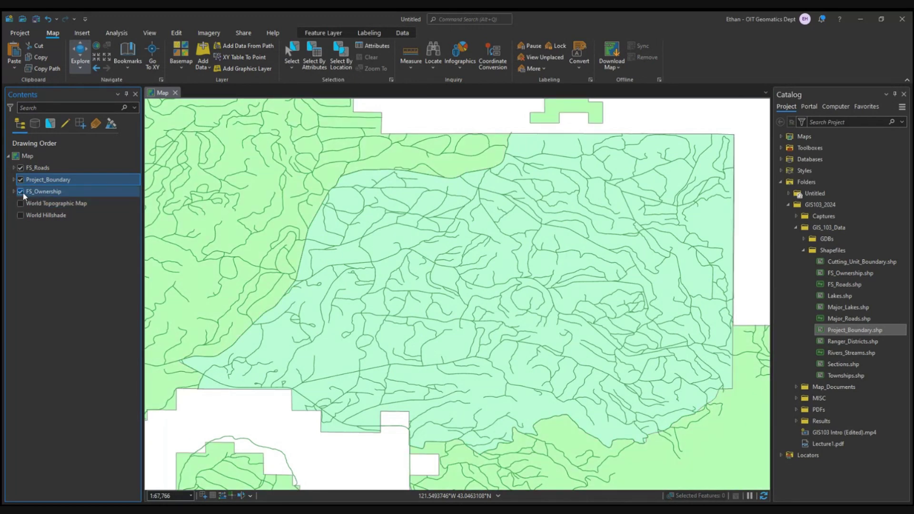
- Expand the FS_Ownership and Project_Boundary legends and set the Project_Boundary fill color to light pink
left_click(13, 192)
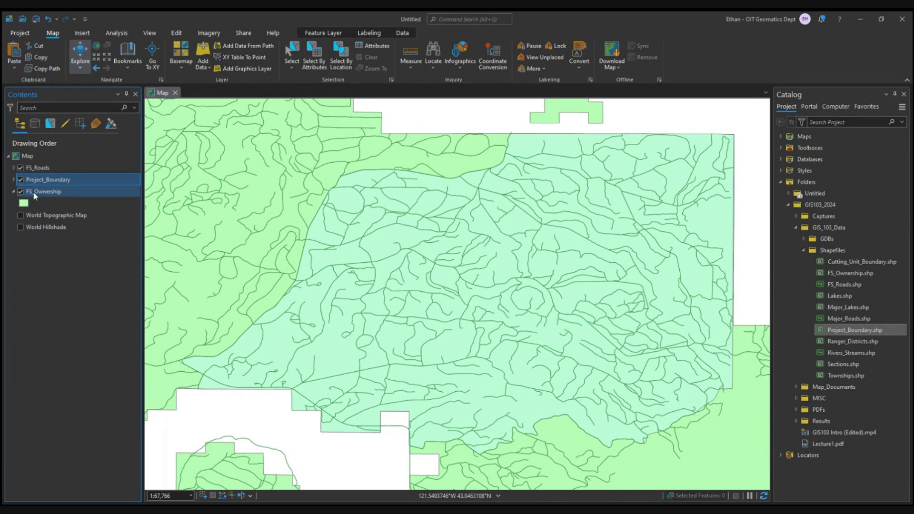
left_click(14, 180)
left_click(24, 190)
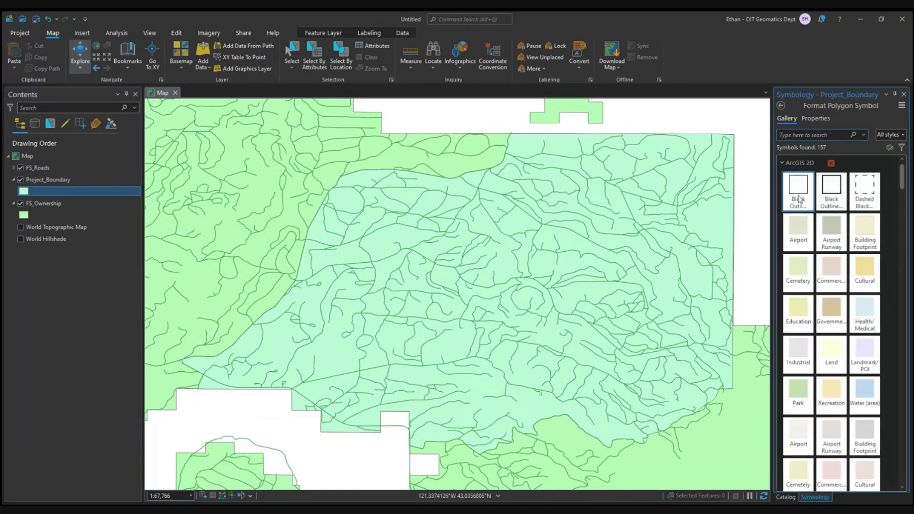
left_click(820, 120)
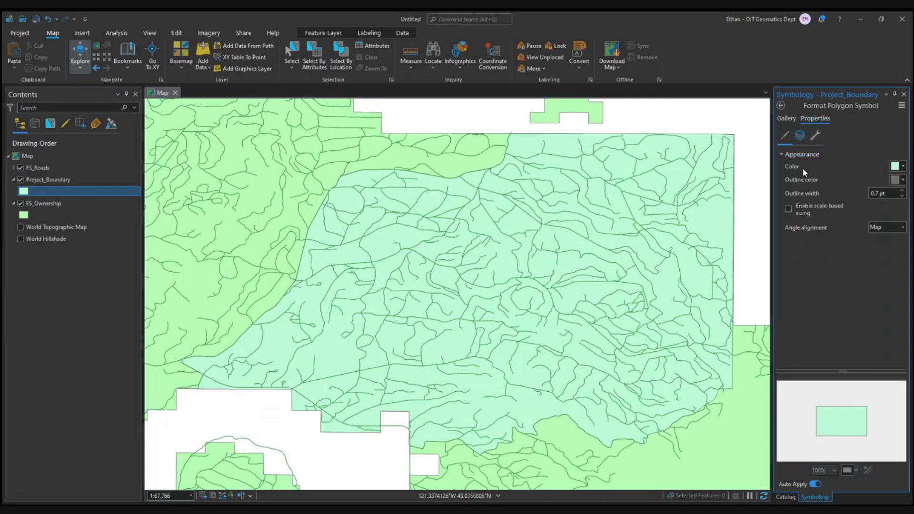
left_click(896, 167)
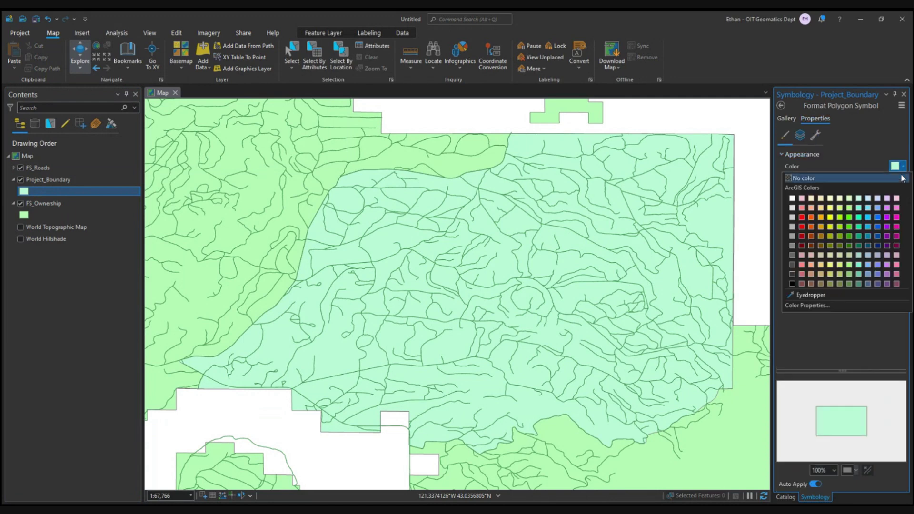
left_click(897, 199)
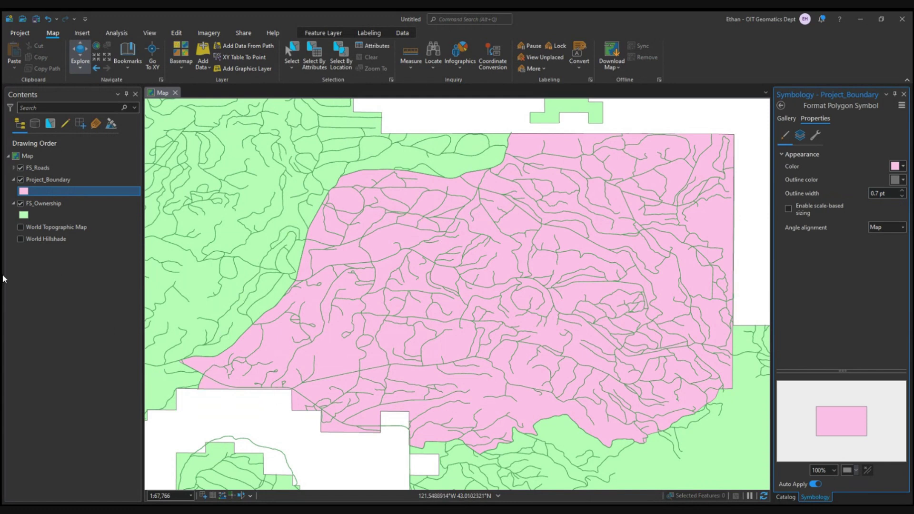
left_click(51, 291)
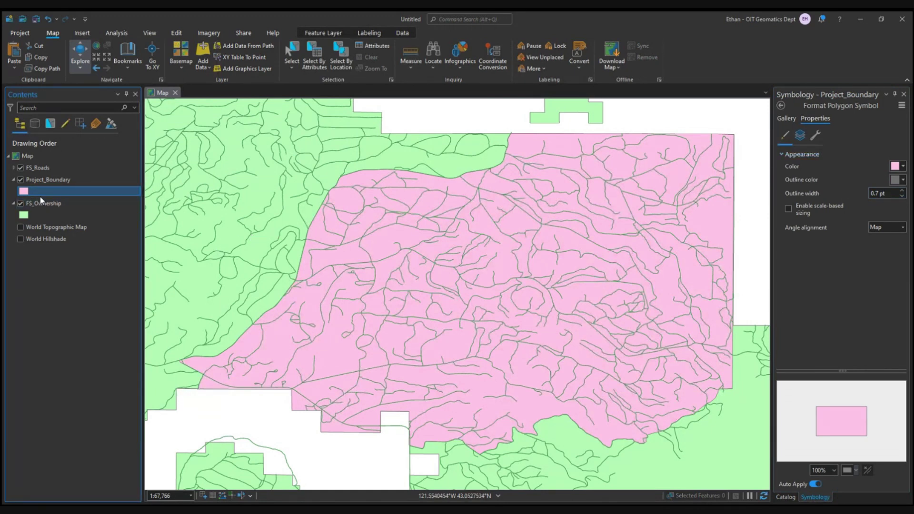
left_click(13, 180)
left_click(13, 179)
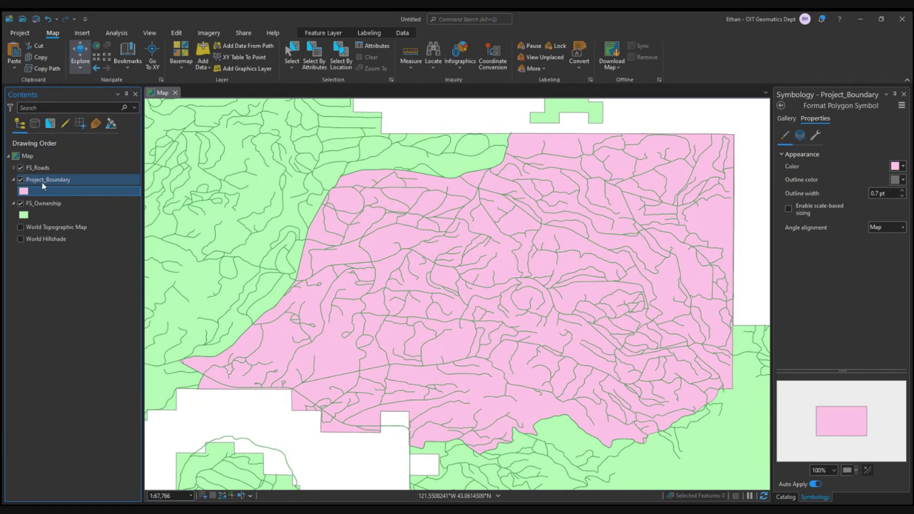
- Symbolize the FS_Roads layer with Unique Values based on the OPER_MAINT field
right_click(47, 168)
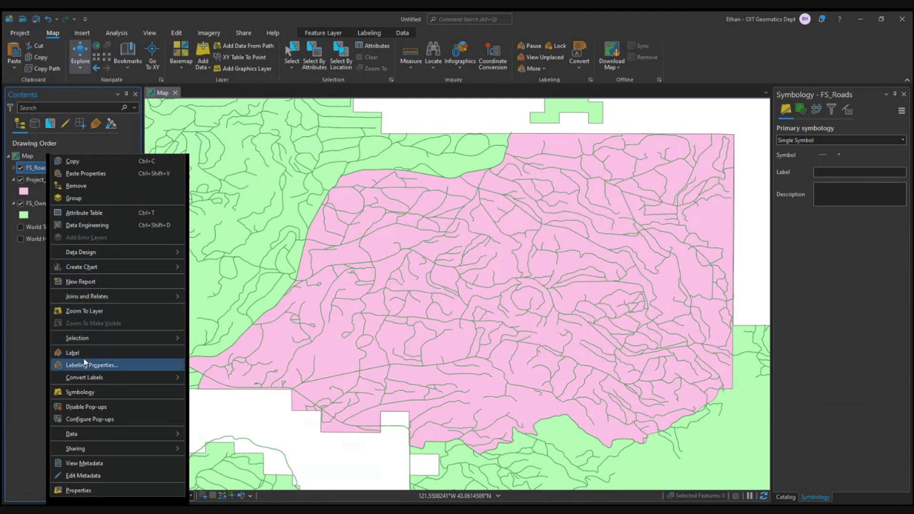
left_click(85, 391)
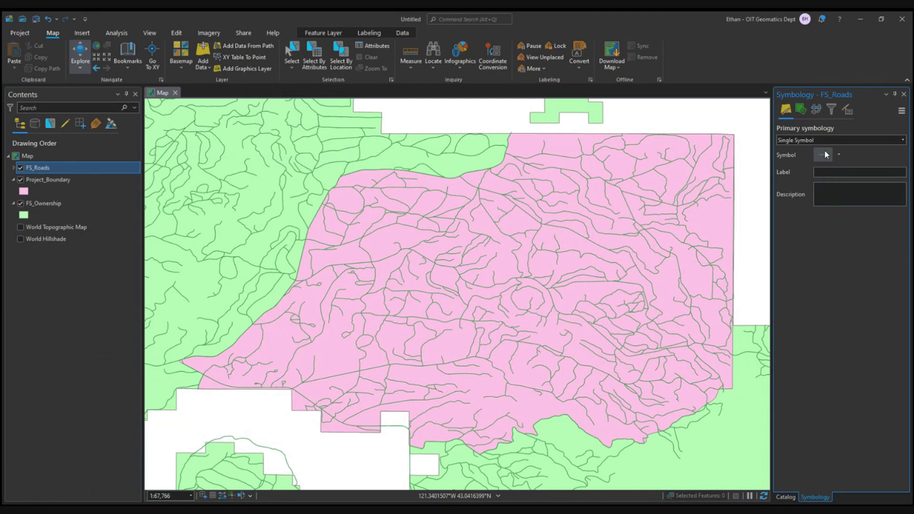
left_click(792, 140)
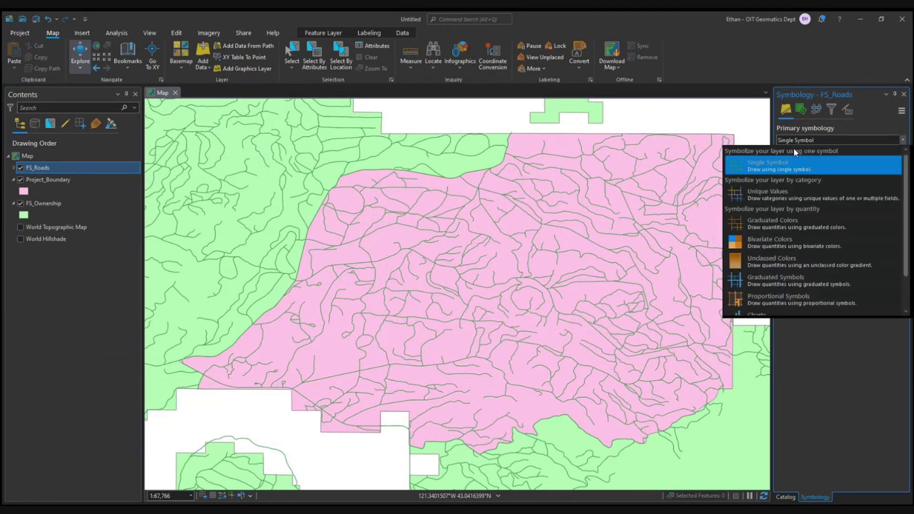
left_click(781, 194)
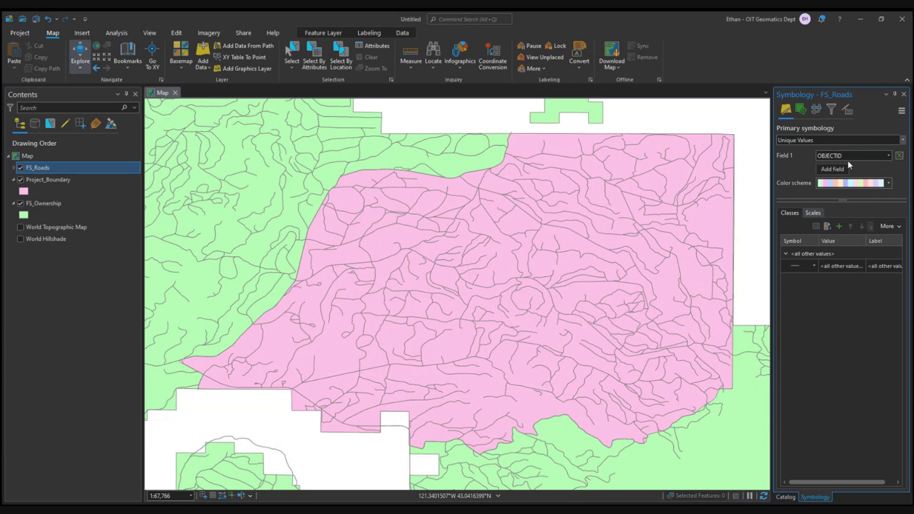
left_click(873, 158)
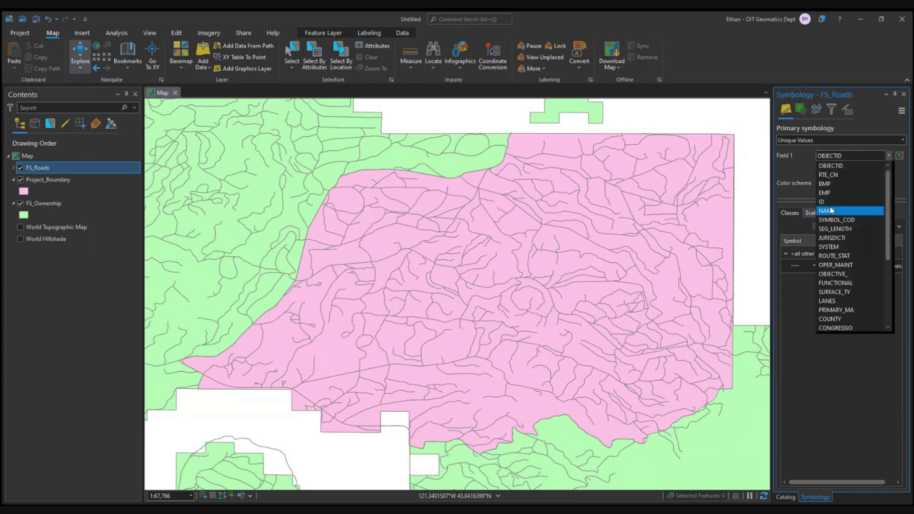
scroll(837, 214, "down", 1)
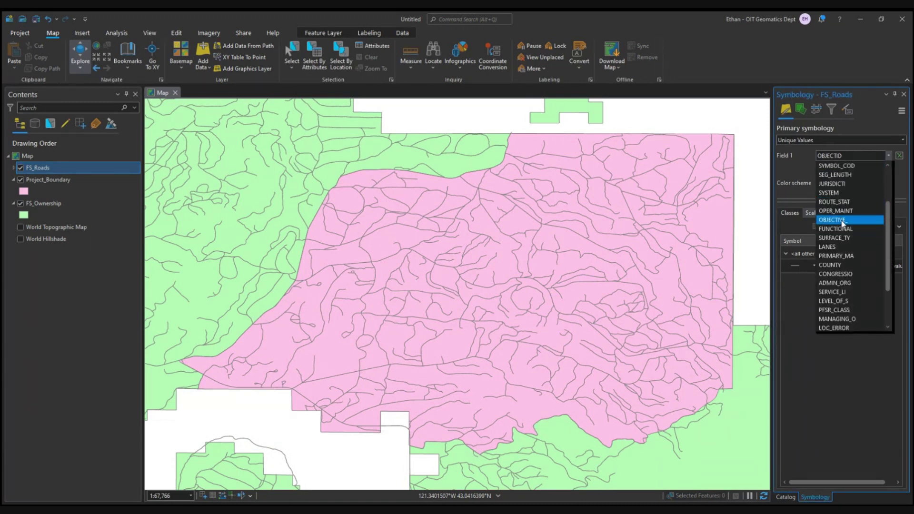
left_click(844, 212)
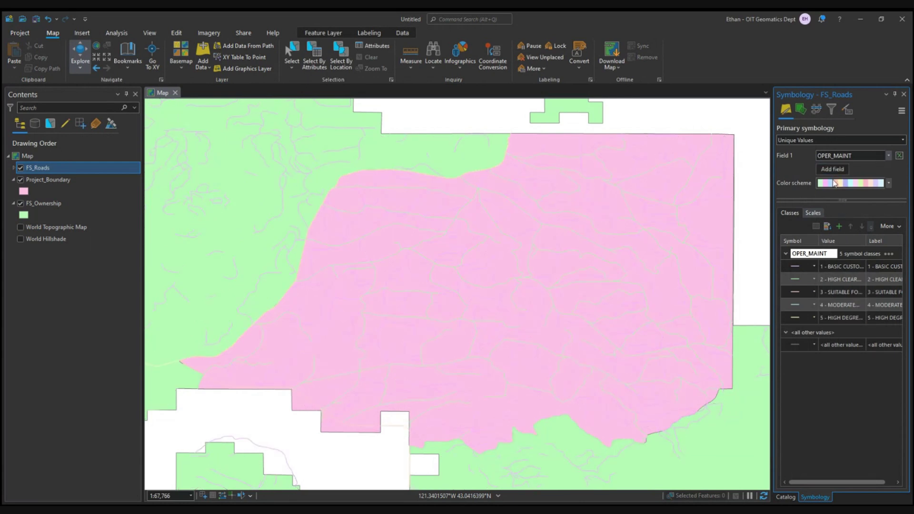
- Change the legend patch shape of all five OPER_MAINT road classes to the gently waved line
left_click(797, 267)
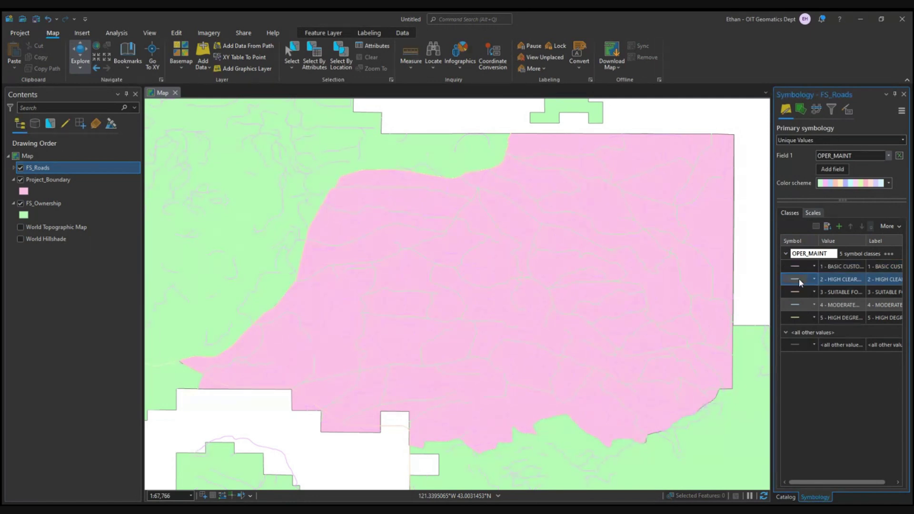
left_click(805, 304)
left_click(814, 266)
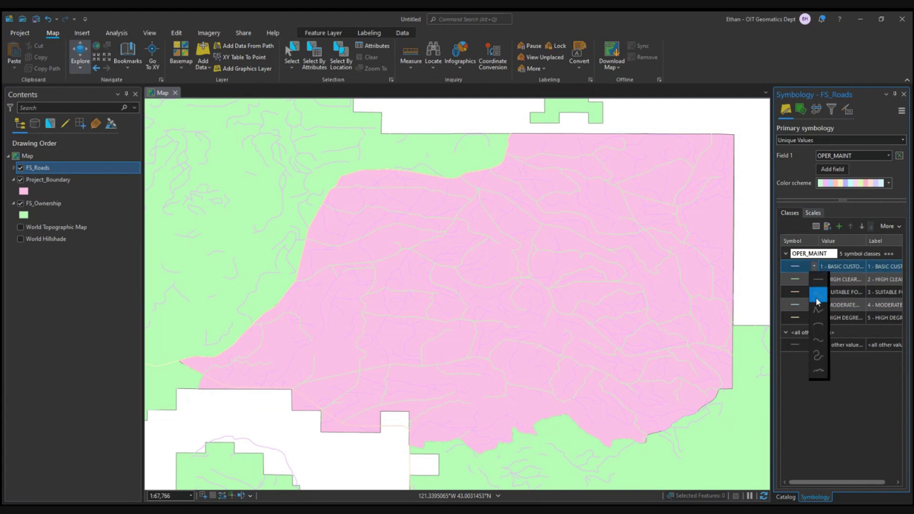
left_click(814, 267)
left_click(815, 267)
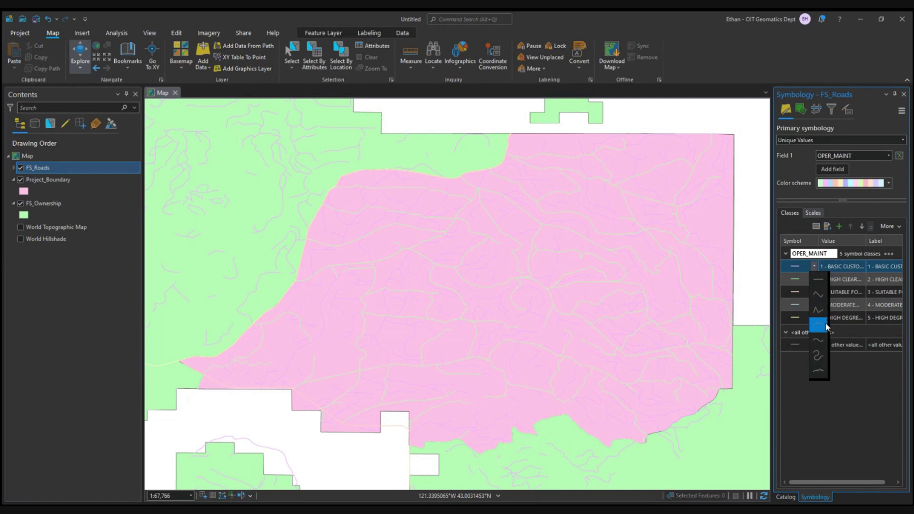
left_click(823, 342)
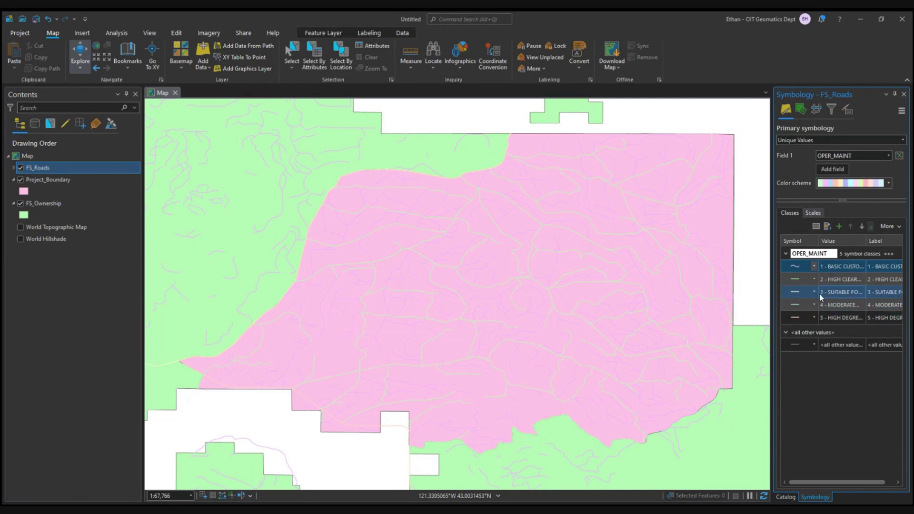
left_click(815, 277)
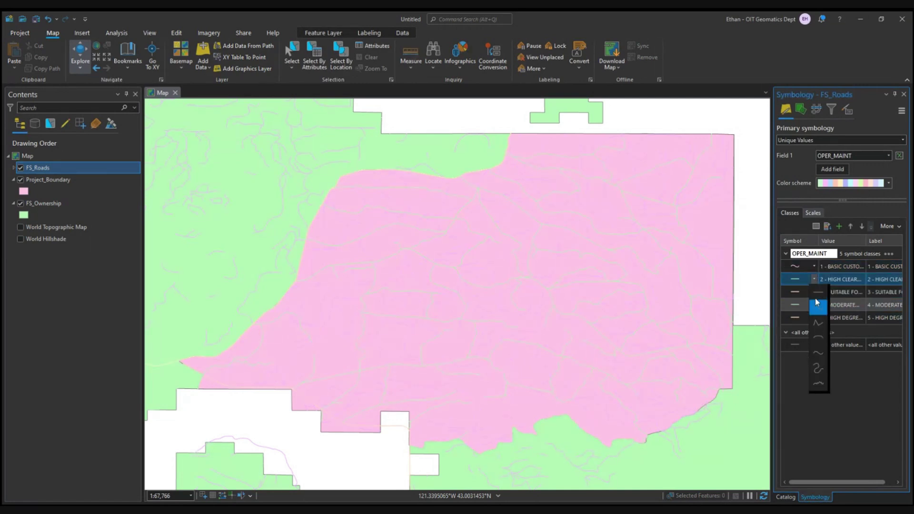
left_click(819, 352)
left_click(815, 290)
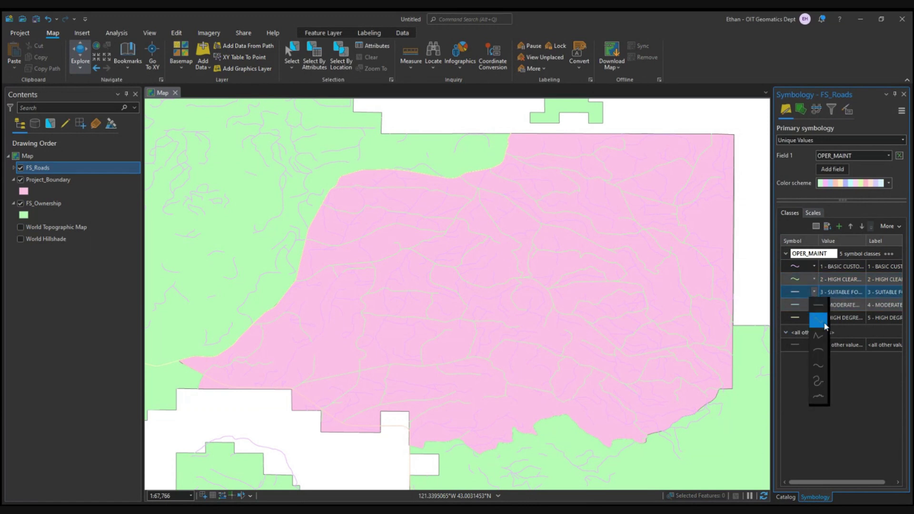
left_click(818, 365)
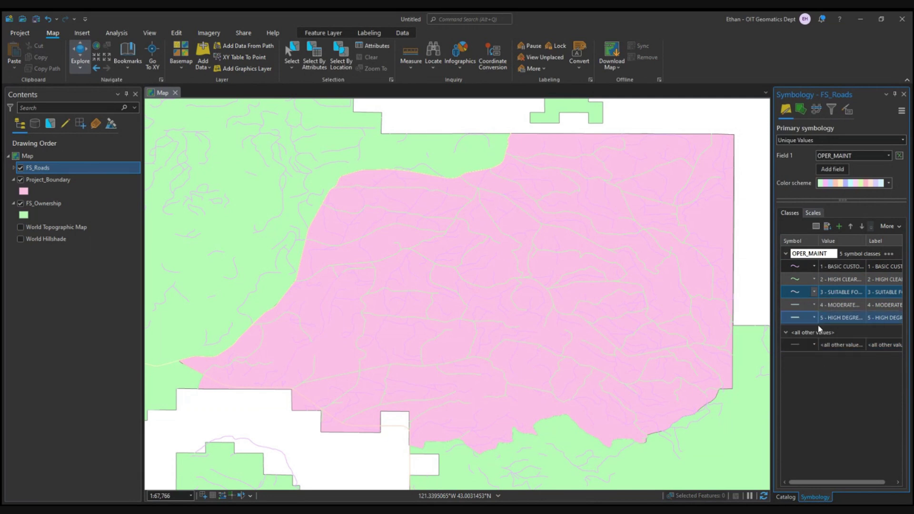
left_click(815, 305)
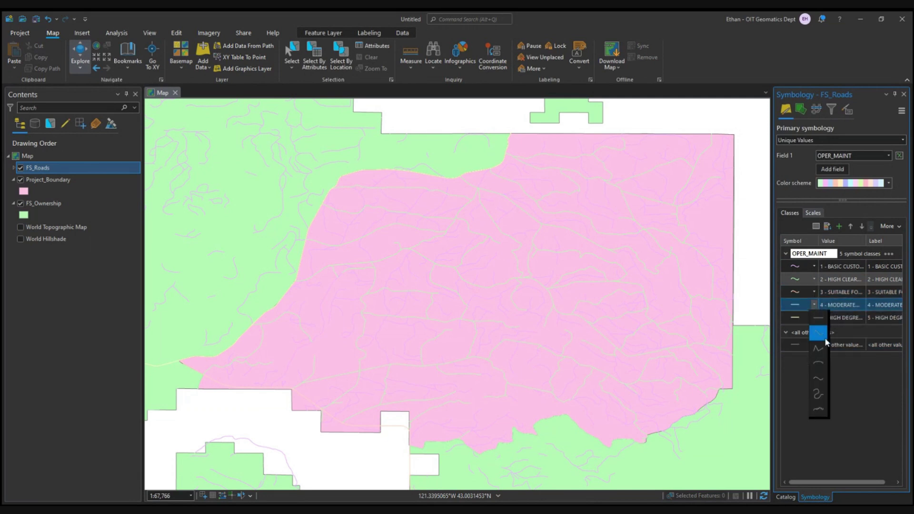
left_click(821, 369)
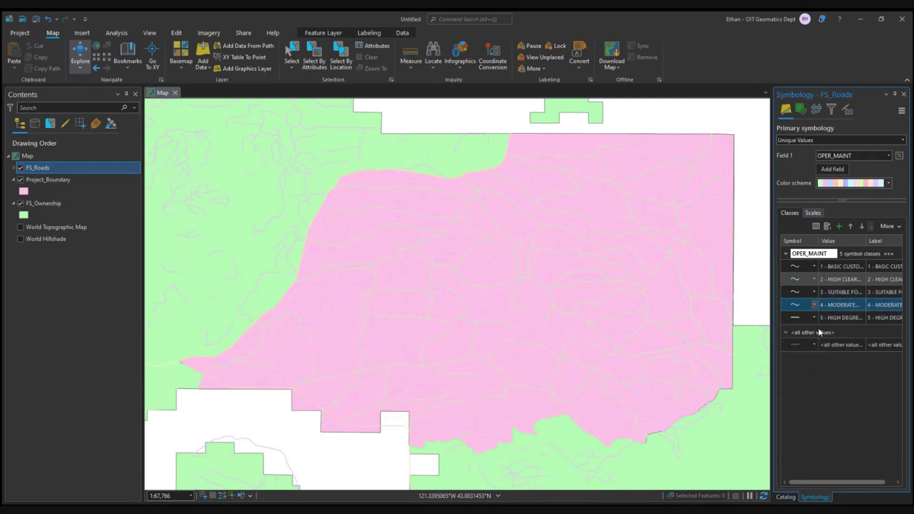
left_click(814, 317)
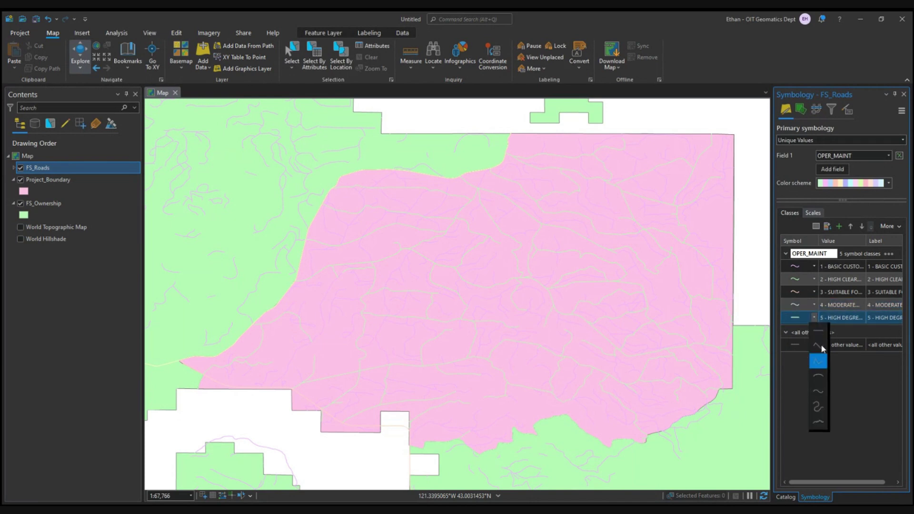
left_click(824, 381)
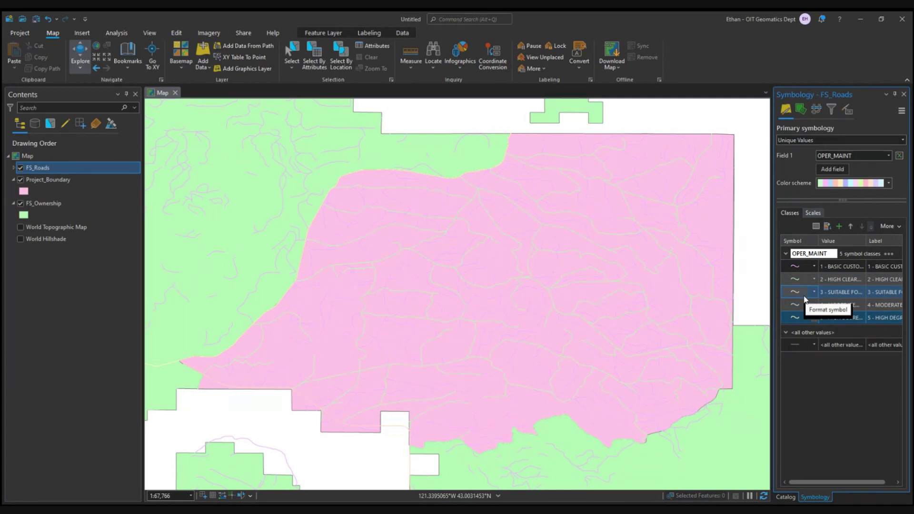
- Apply the dashed Boundary line symbol to the class 1 (BASIC CUSTO...) roads and color it dark brown
left_click(796, 266)
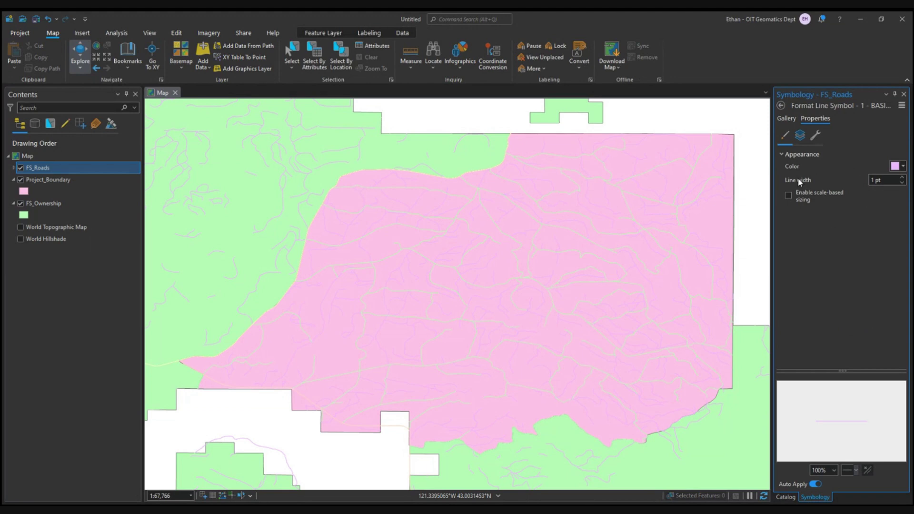
left_click(793, 118)
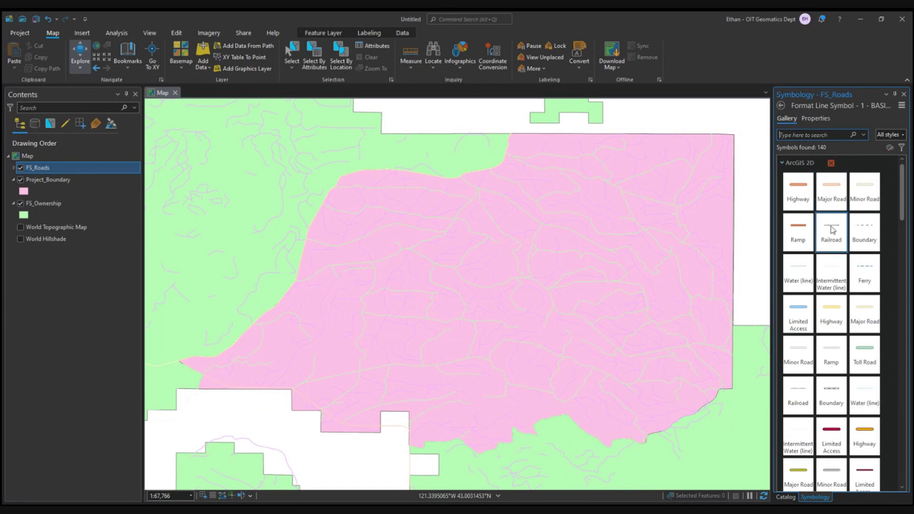
left_click(876, 232)
left_click(814, 119)
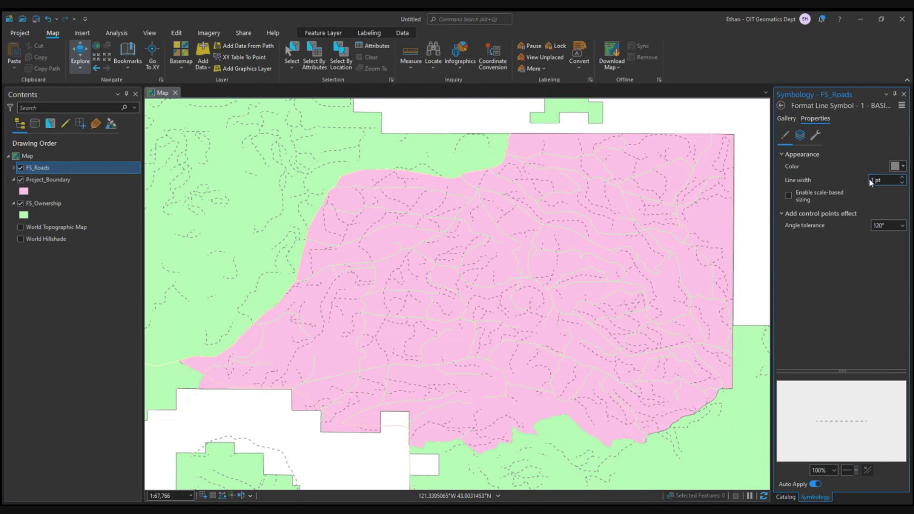
left_click(901, 167)
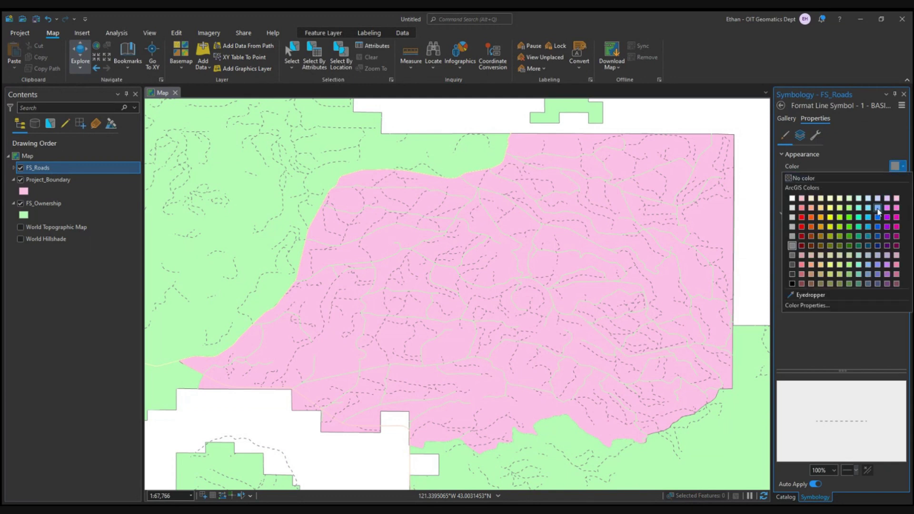
left_click(811, 246)
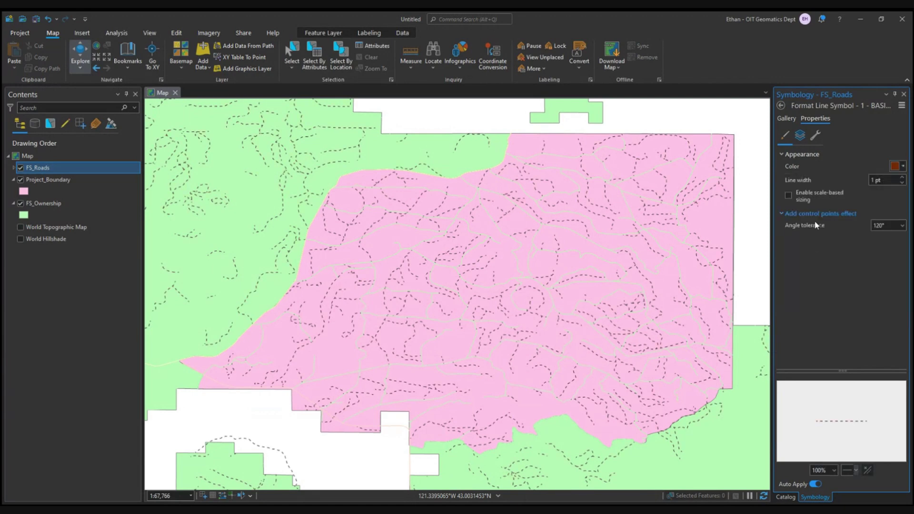
left_click(786, 105)
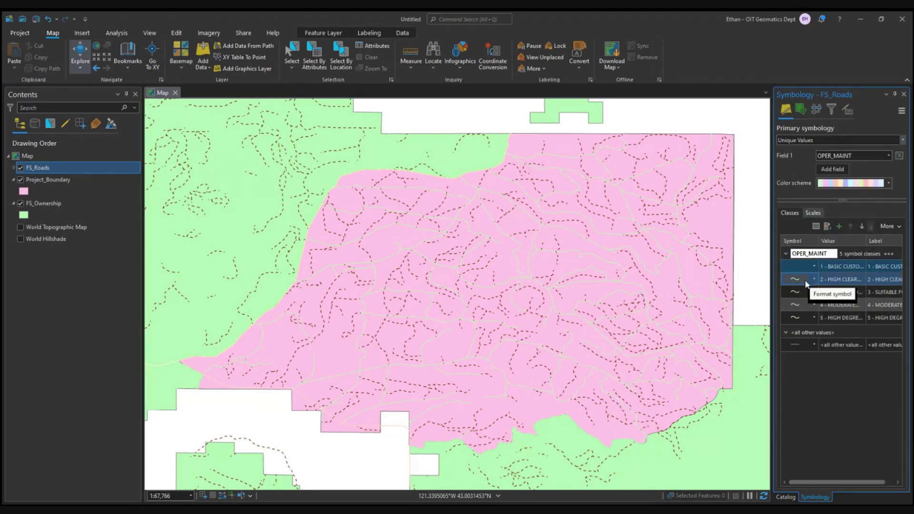
- Apply the thick 3 pt gray Extent Leader line symbol to the class 2 (HIGH CLEAR...) roads and color it dark gray
left_click(805, 281)
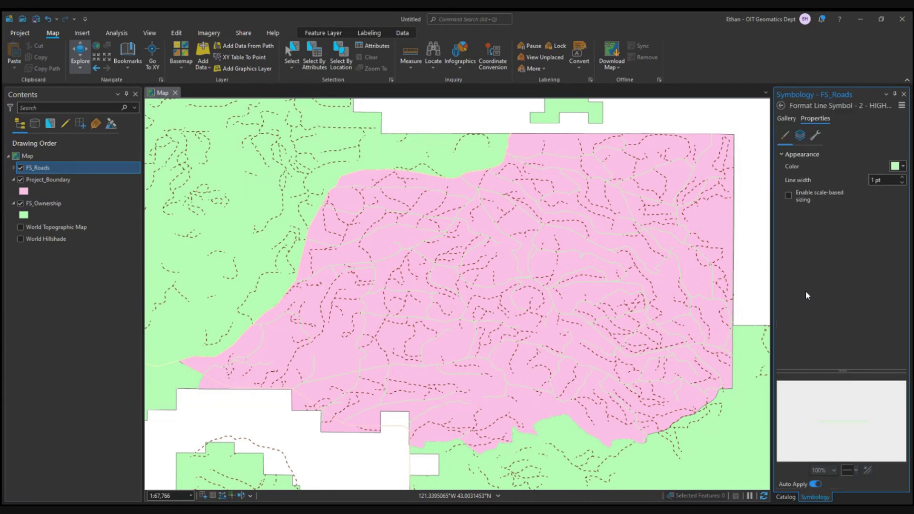
left_click(786, 119)
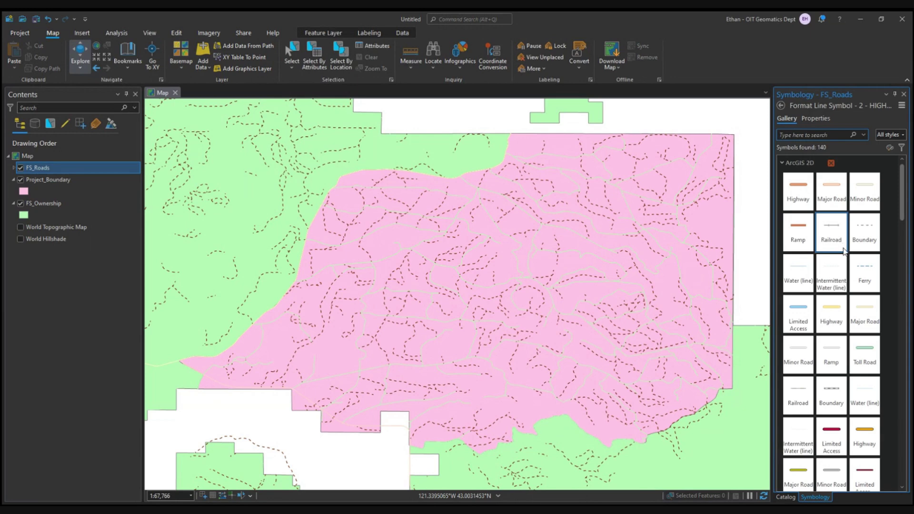
scroll(839, 240, "down", 5)
scroll(833, 261, "down", 4)
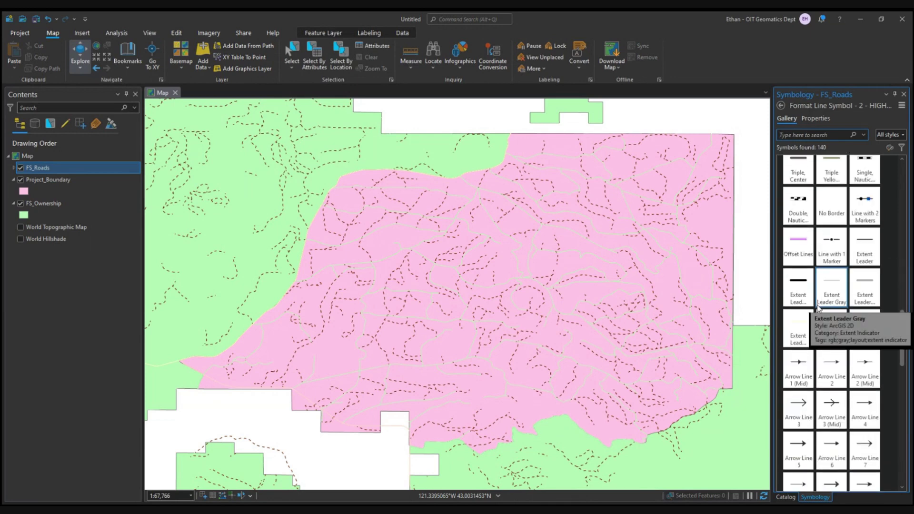
left_click(865, 283)
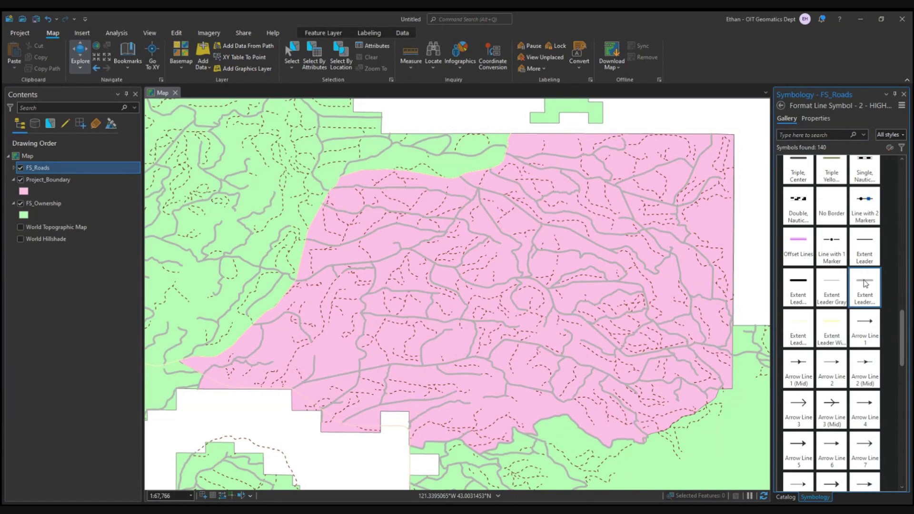
left_click(814, 119)
left_click(895, 166)
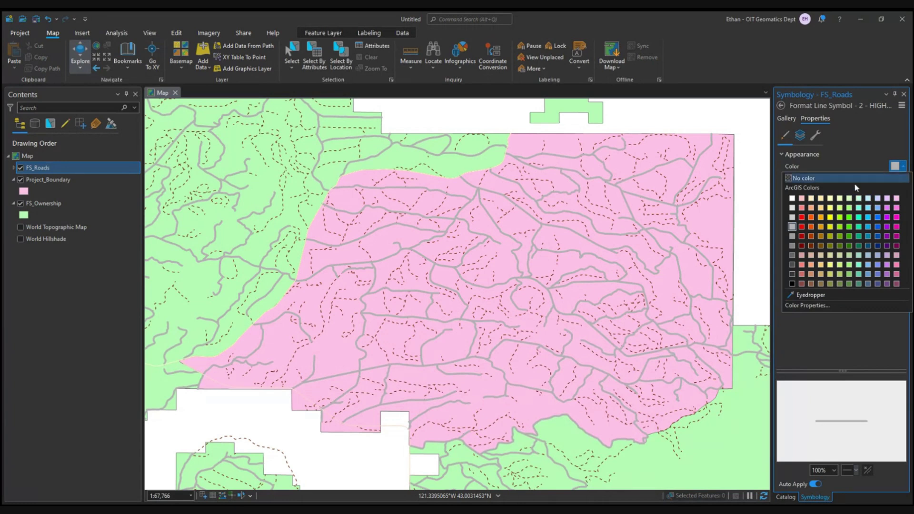
left_click(792, 264)
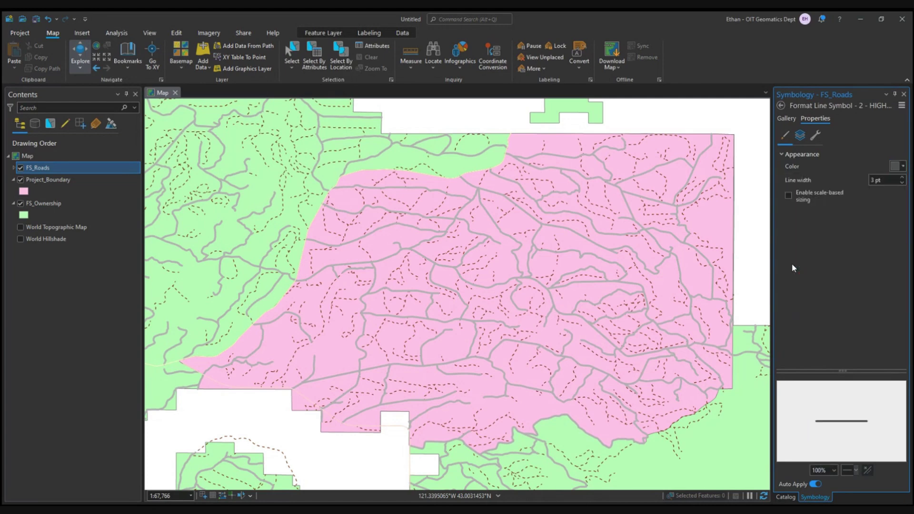
left_click(781, 106)
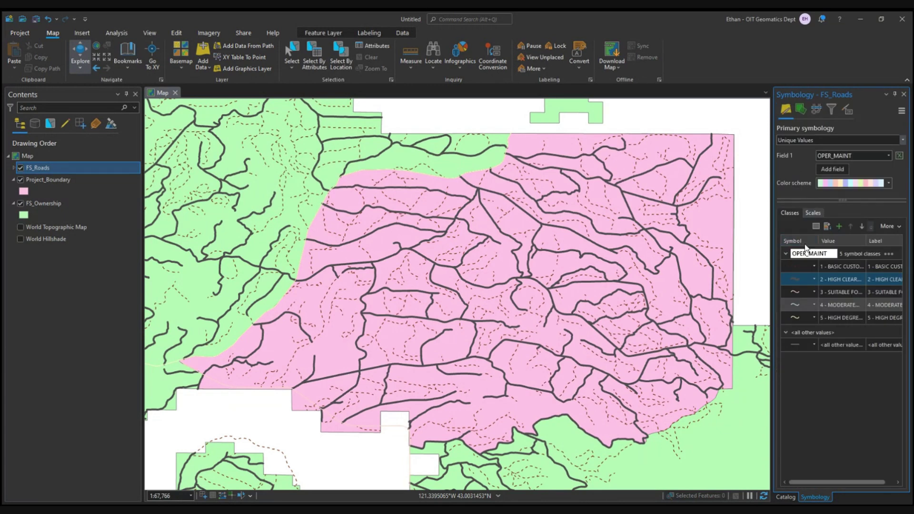
- Set the line color of the class 3 (SUITABLE FO...) roads to black
left_click(812, 294, "ctrl")
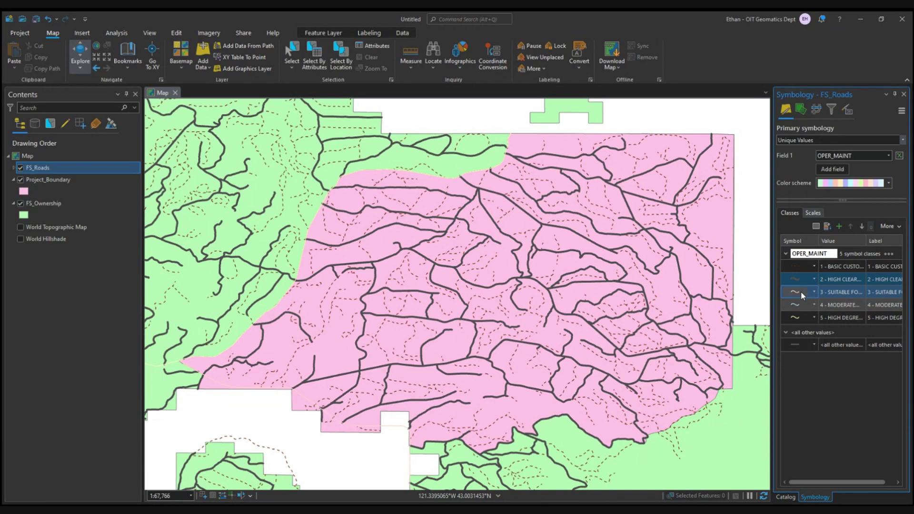
left_click(802, 292)
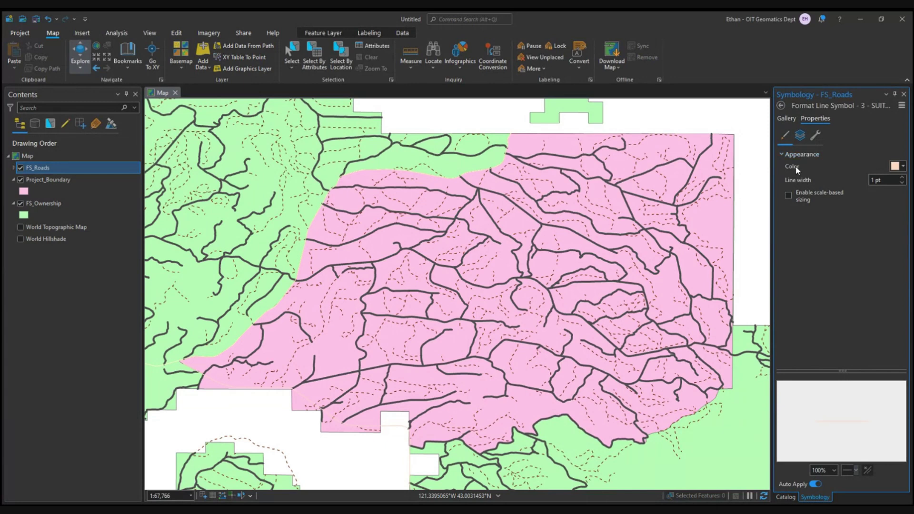
left_click(896, 166)
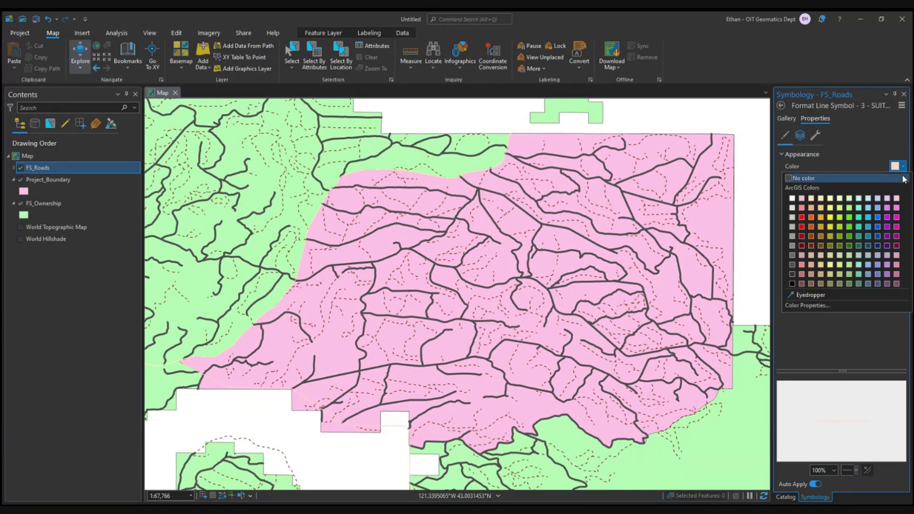
left_click(792, 284)
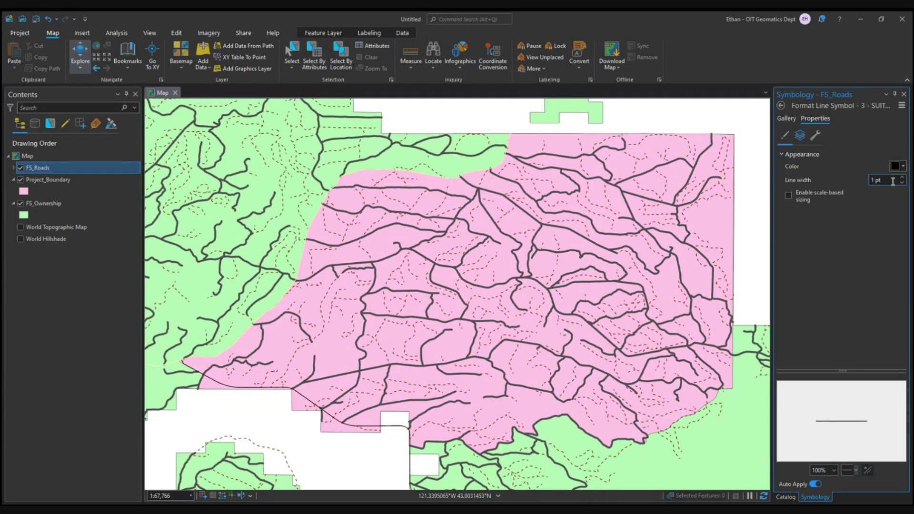
left_click_drag(889, 181, 865, 182)
left_click(781, 105)
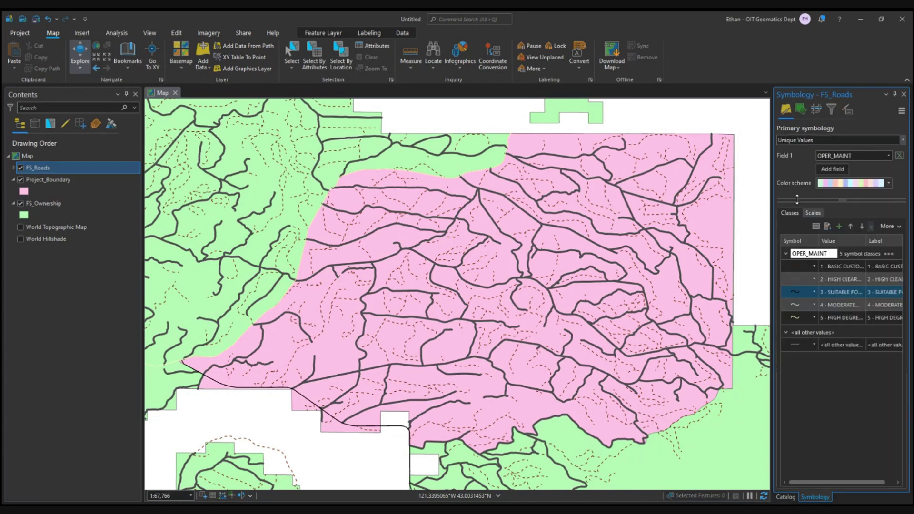
- Color the class 4 (MODERATE...) roads black and set their line width to 2 pt
left_click(796, 305)
left_click(812, 305)
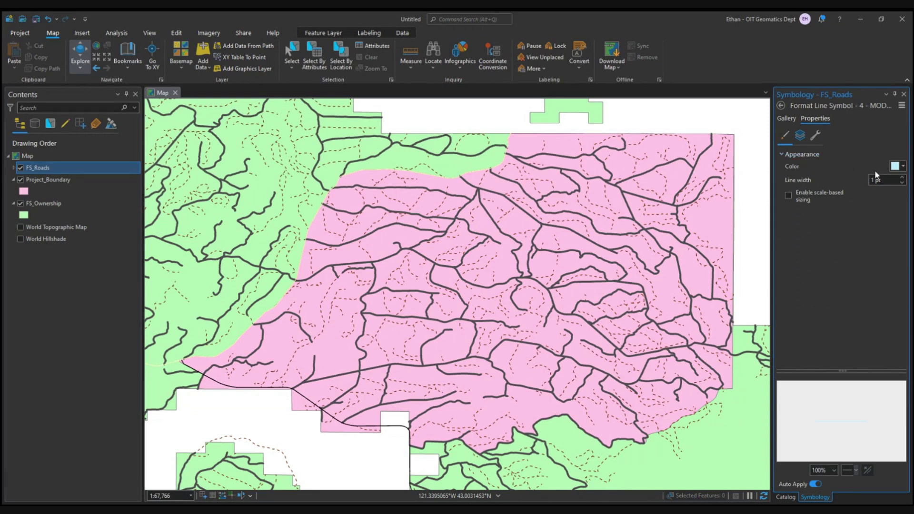
left_click(896, 166)
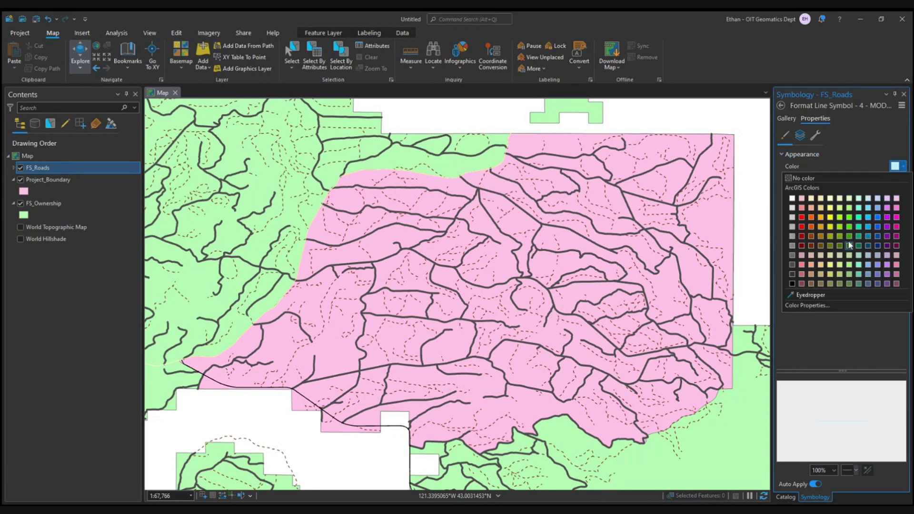
left_click(793, 283)
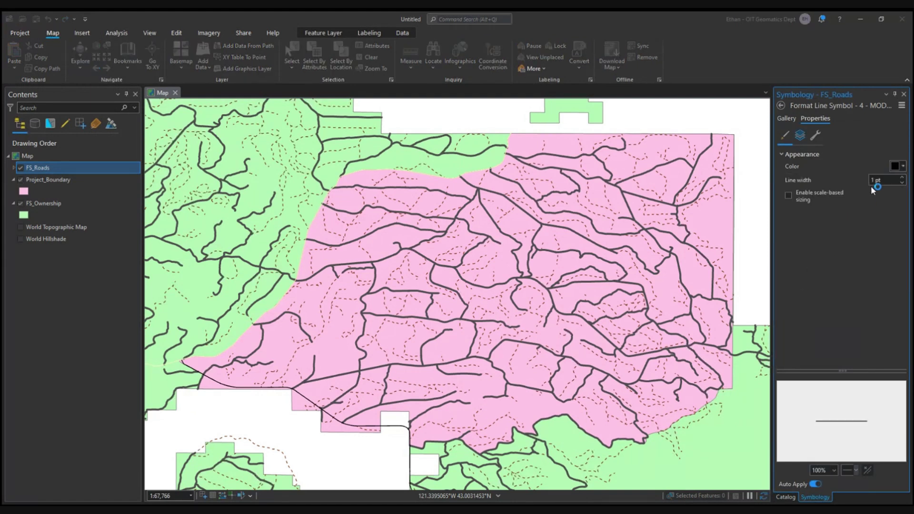
left_click(901, 178)
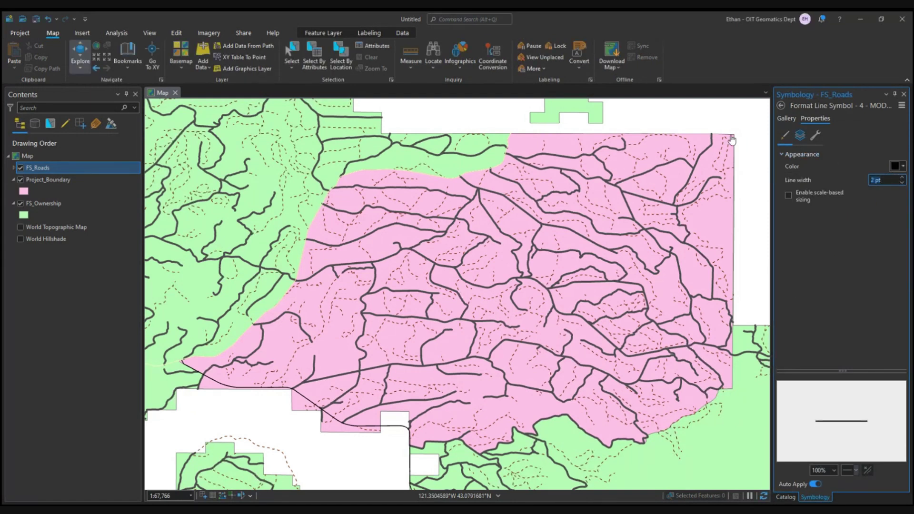
left_click(781, 106)
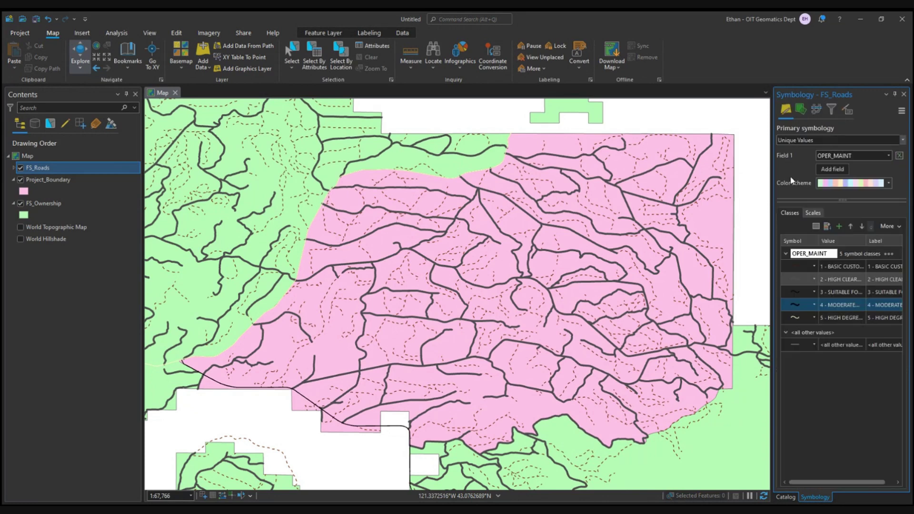
- Apply the yellow Major Road line symbol to the class 5 (HIGH DEGRE...) roads and close the symbology settings
left_click(805, 317)
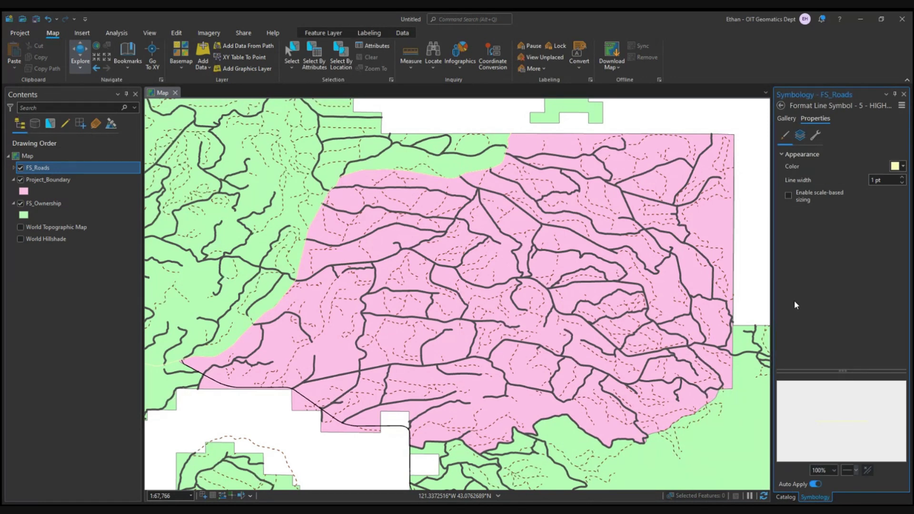
left_click(790, 122)
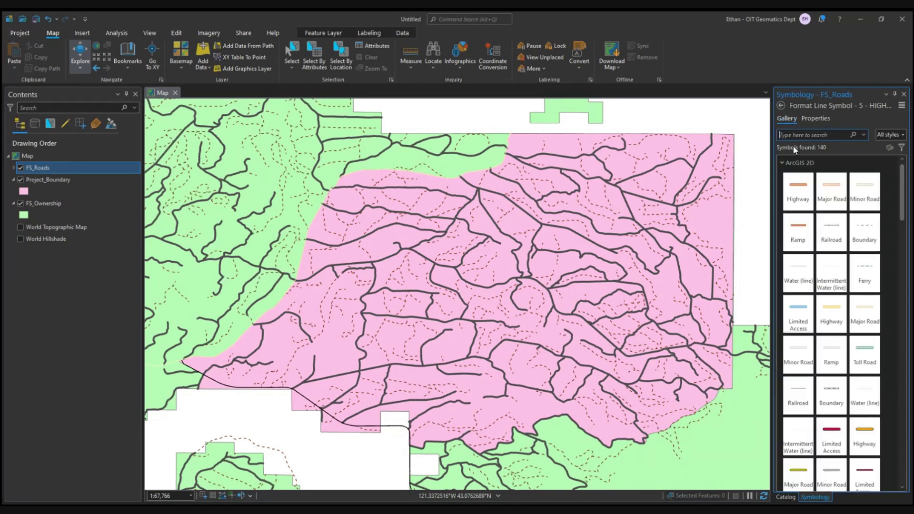
scroll(809, 322, "down", 1)
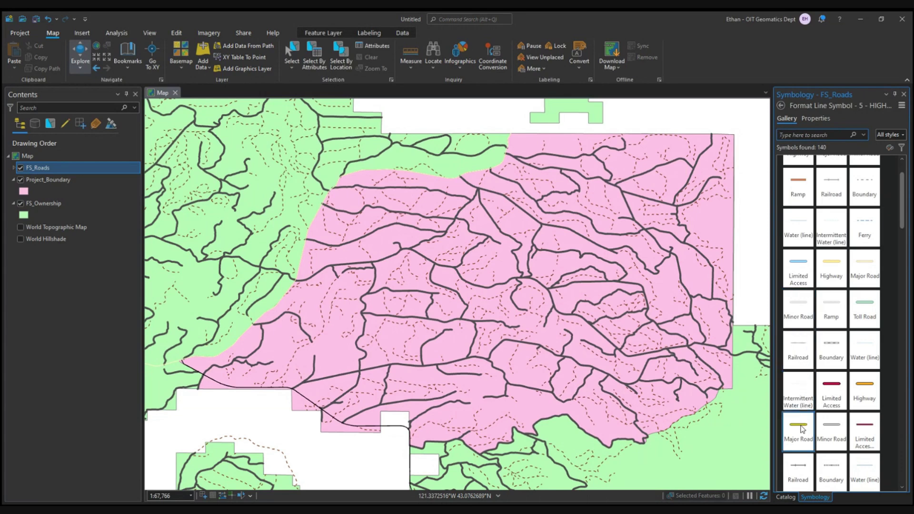
scroll(801, 429, "down", 1)
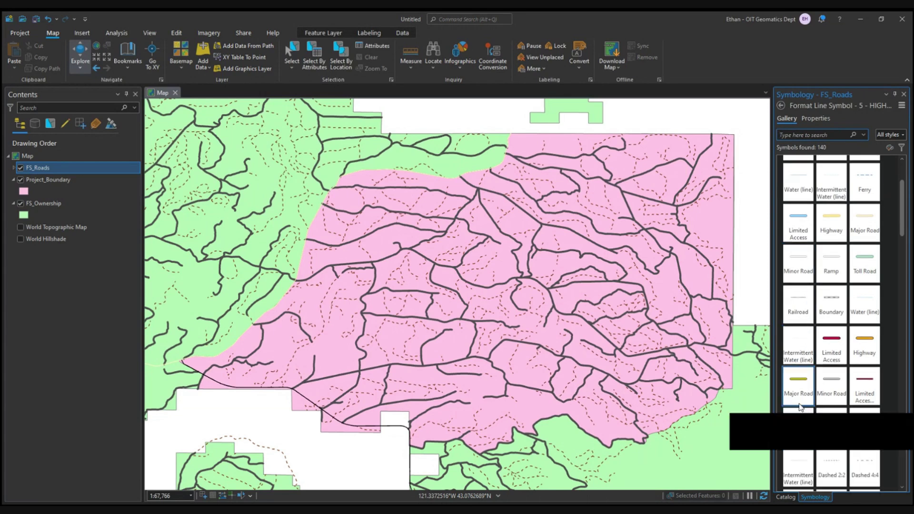
left_click(803, 385)
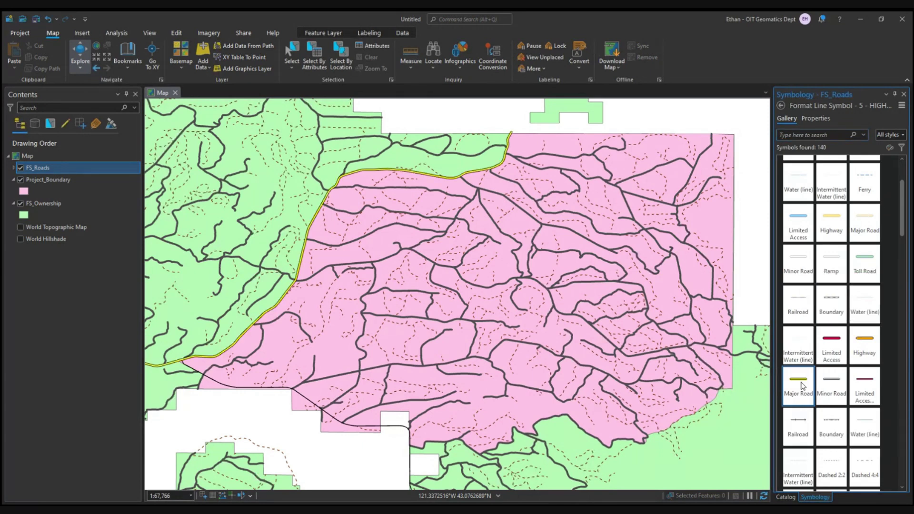
left_click(781, 106)
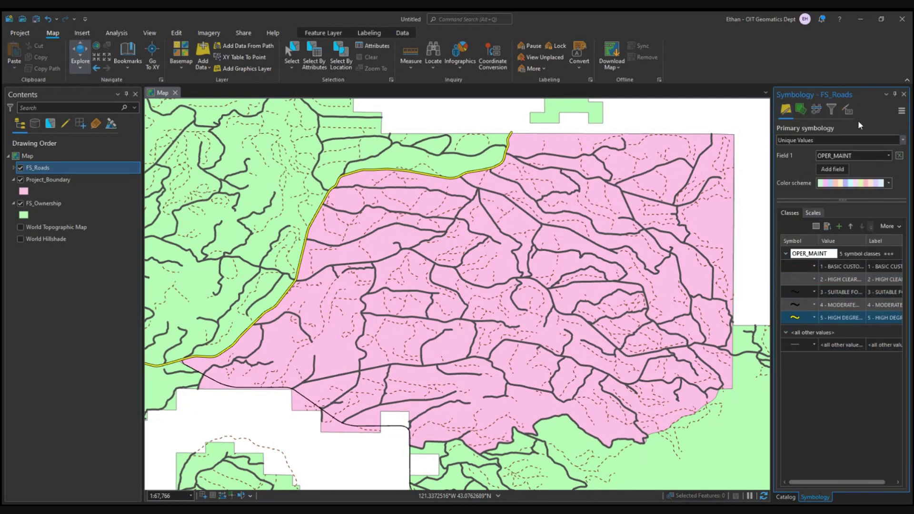
left_click(904, 94)
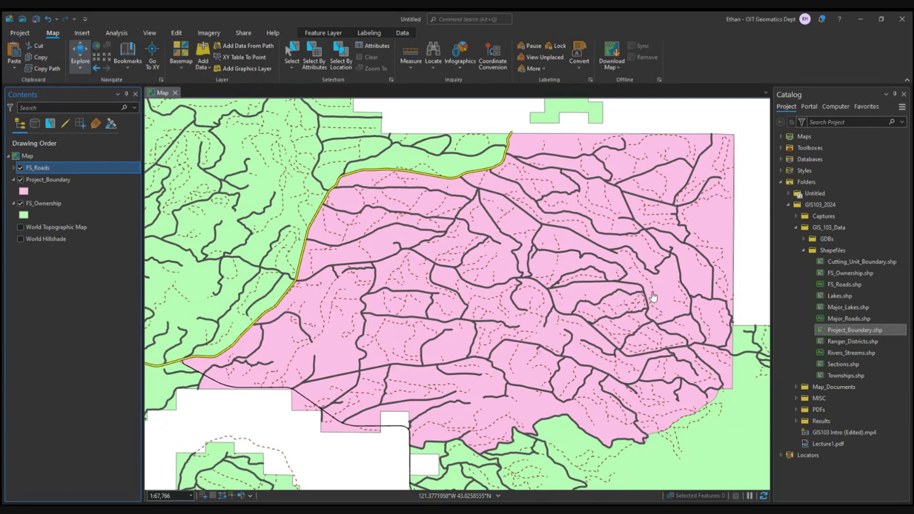
left_click_drag(451, 302, 413, 286)
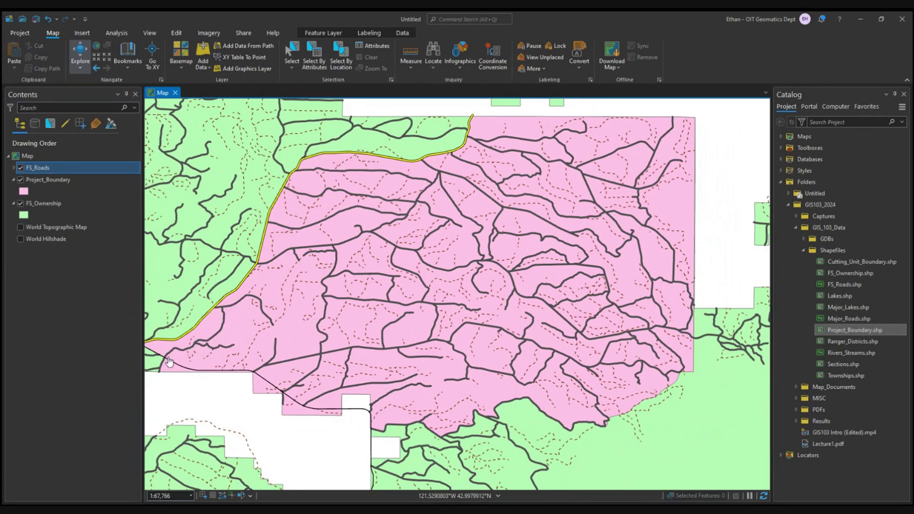
left_click_drag(331, 361, 383, 367)
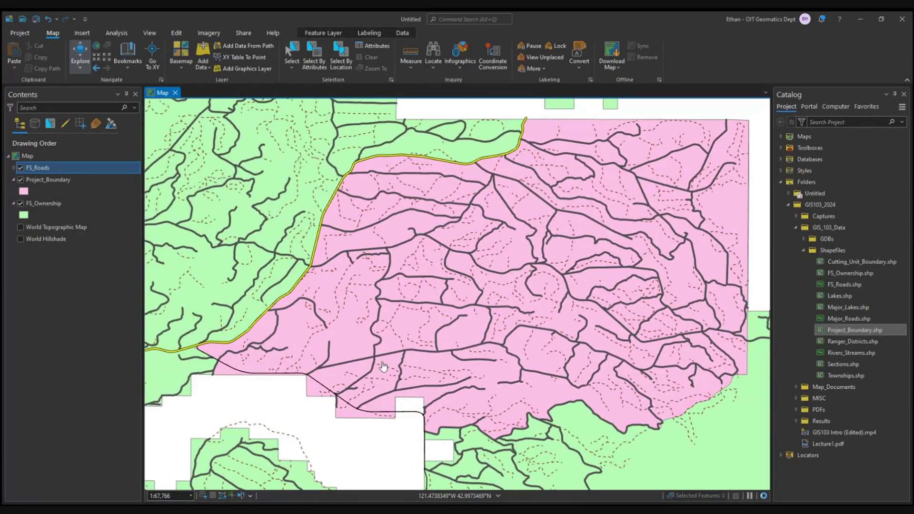
scroll(383, 366, "down", 2)
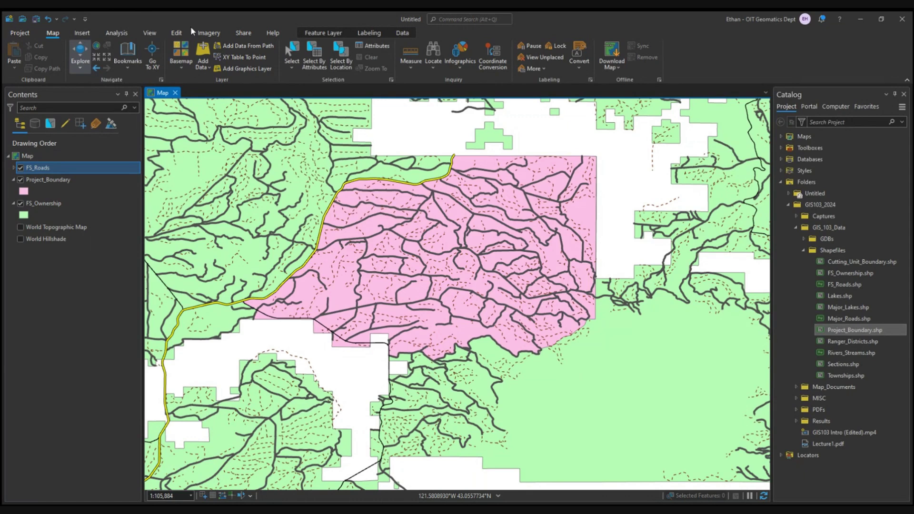
- Set the label field of FS_Roads to ID and choose the Water (Line) label placement style
left_click(370, 36)
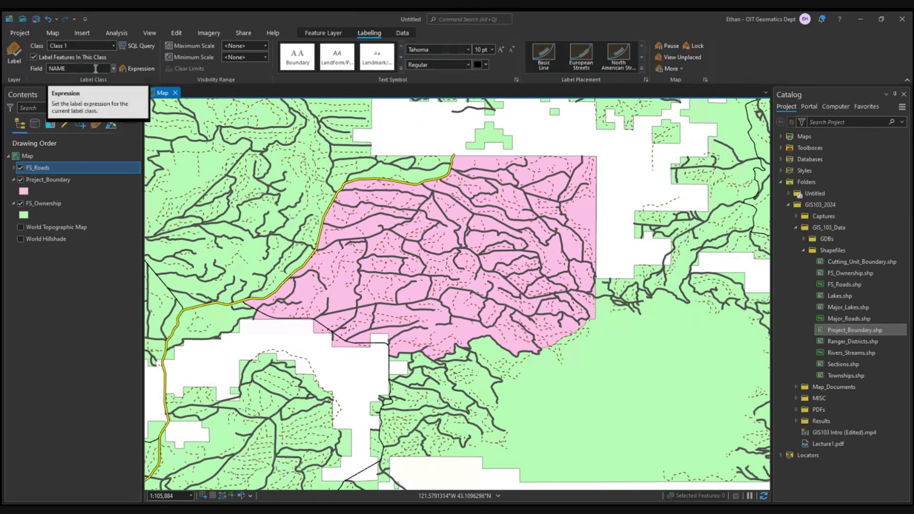
left_click(111, 69)
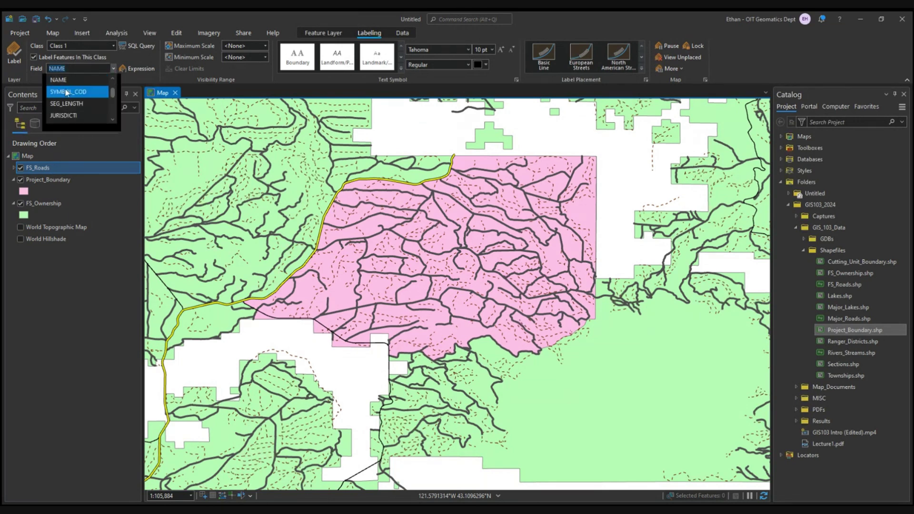
scroll(67, 105, "up", 2)
left_click(68, 103)
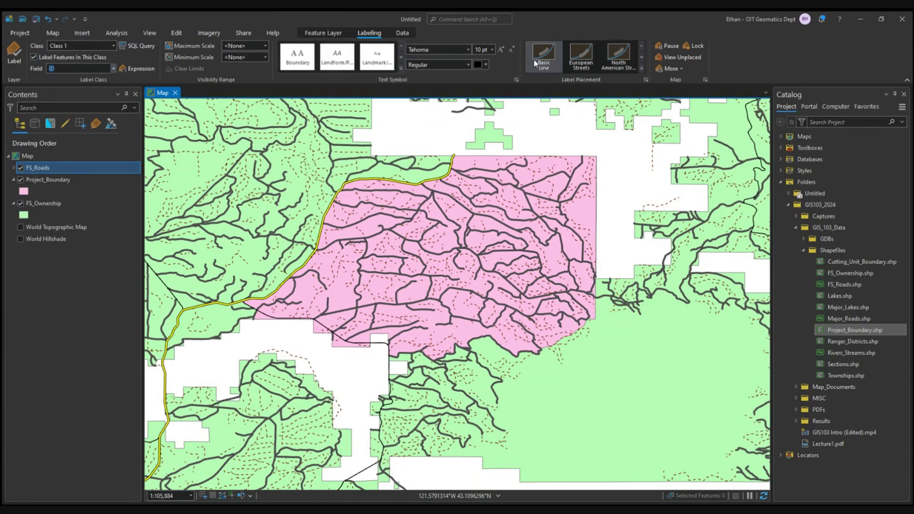
left_click(641, 68)
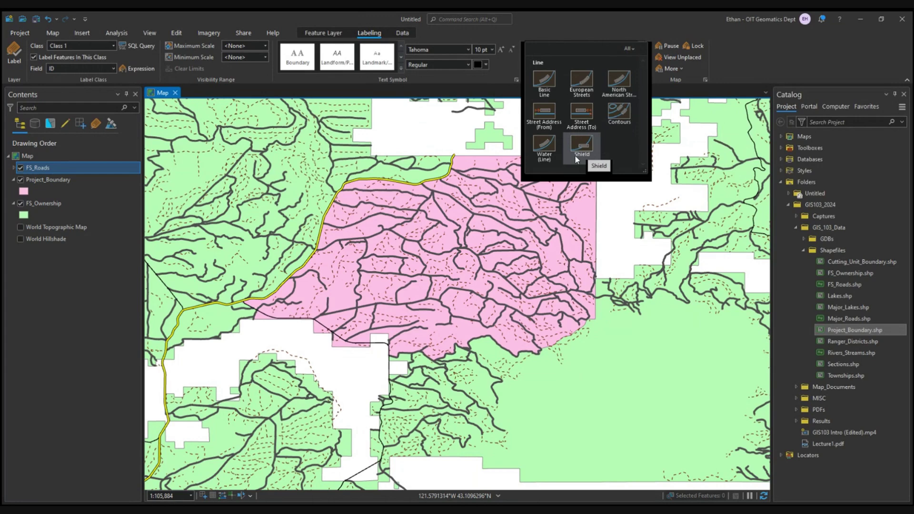
left_click(548, 151)
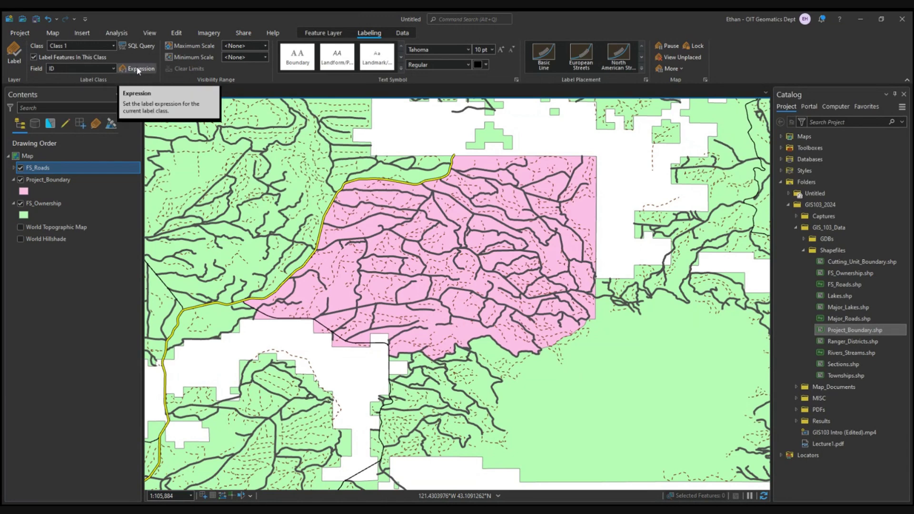
- Turn on labels for the FS_Roads layer and set the label text size to 8 pt
left_click(12, 51)
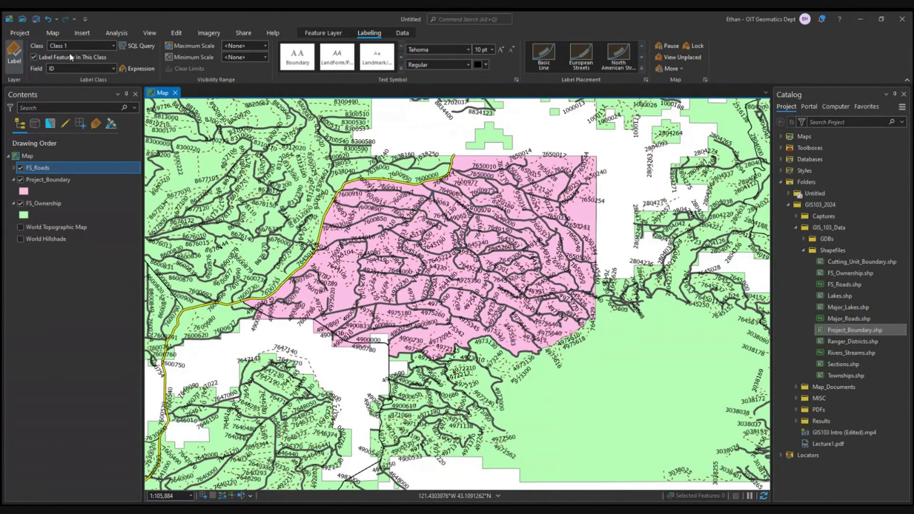
left_click(491, 50)
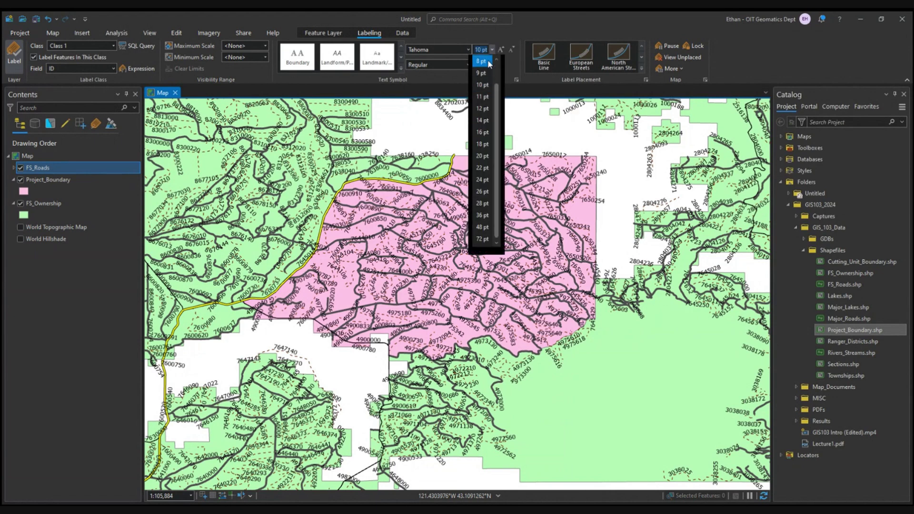
left_click(488, 61)
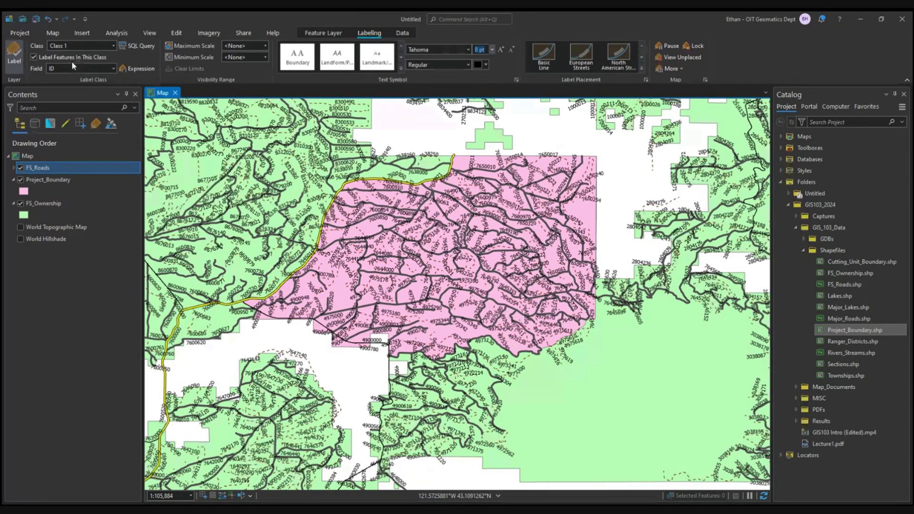
- Start a label class SQL query for FS_Roads with a clause on the OPER_MAINT field
left_click(134, 70)
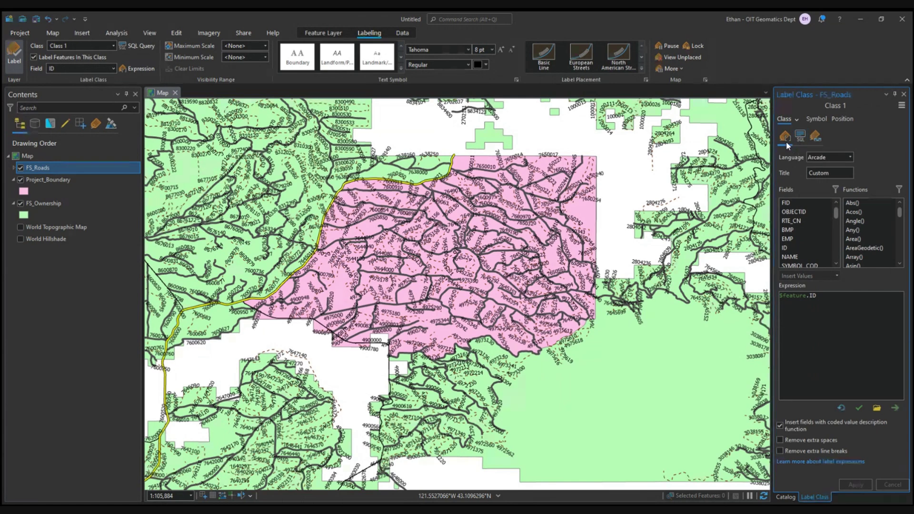
left_click(800, 136)
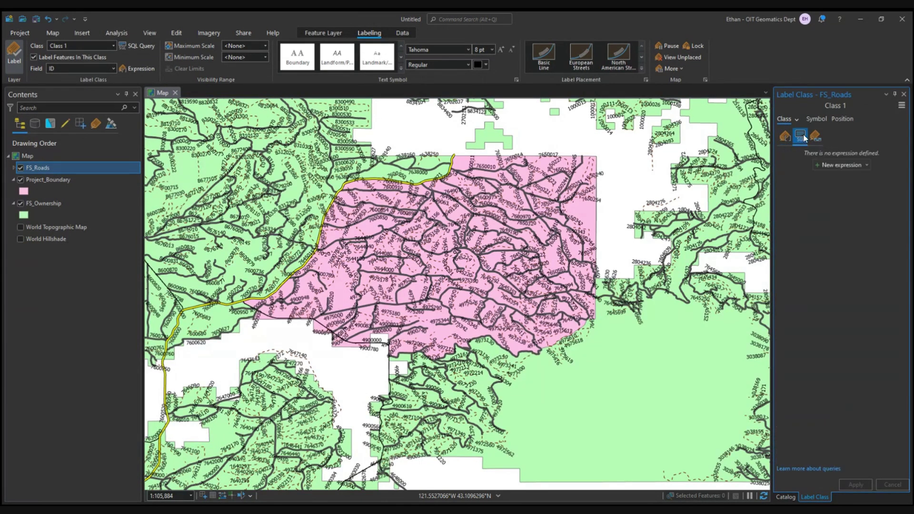
left_click(841, 165)
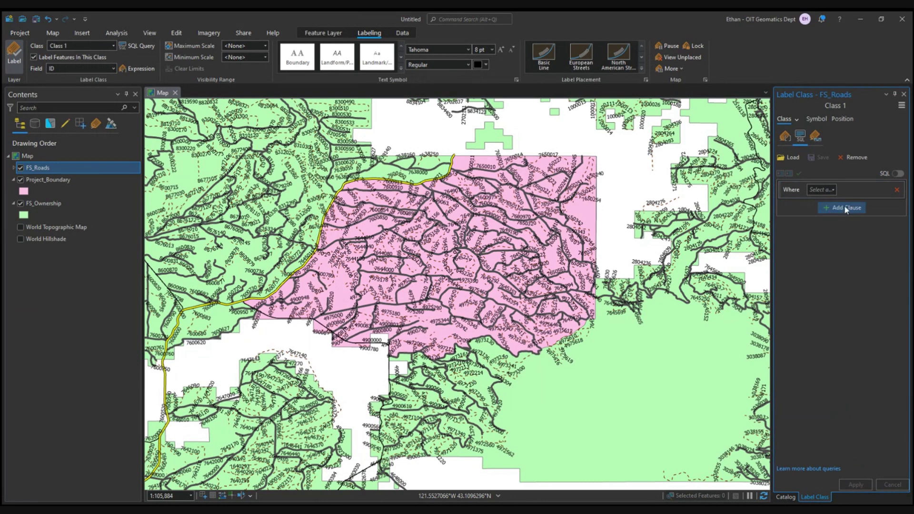
left_click(828, 206)
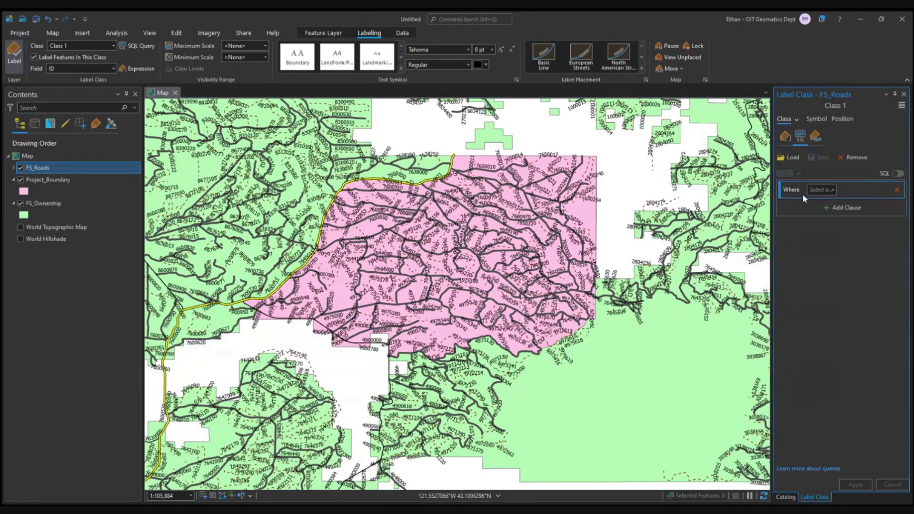
left_click(829, 190)
scroll(825, 224, "down", 4)
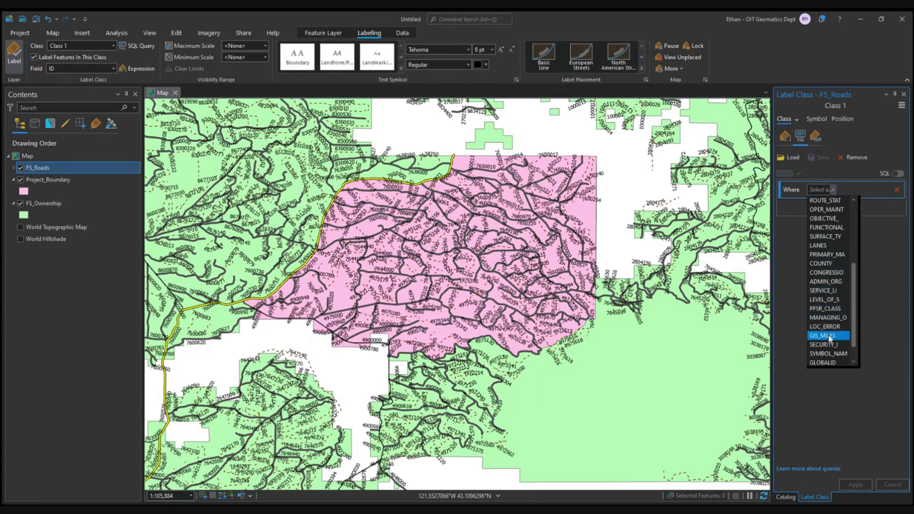
scroll(828, 258, "up", 1)
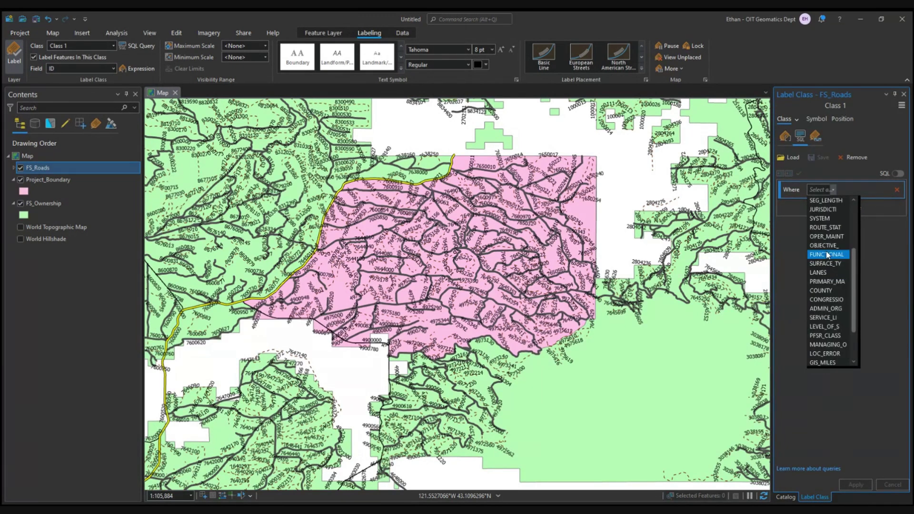
left_click(826, 236)
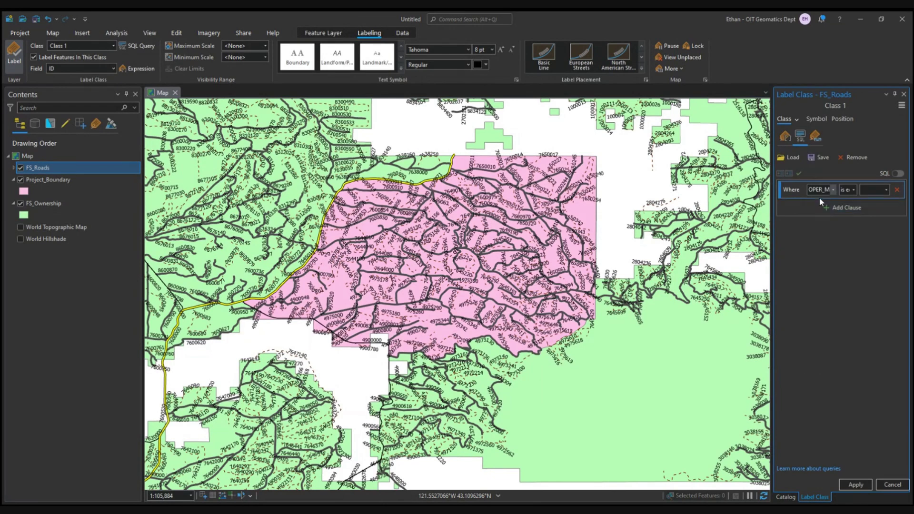
- Complete the label query as OPER_MAINT is not equal to the closed class "1 - BASI...", apply it and close the label class settings
left_click(853, 191)
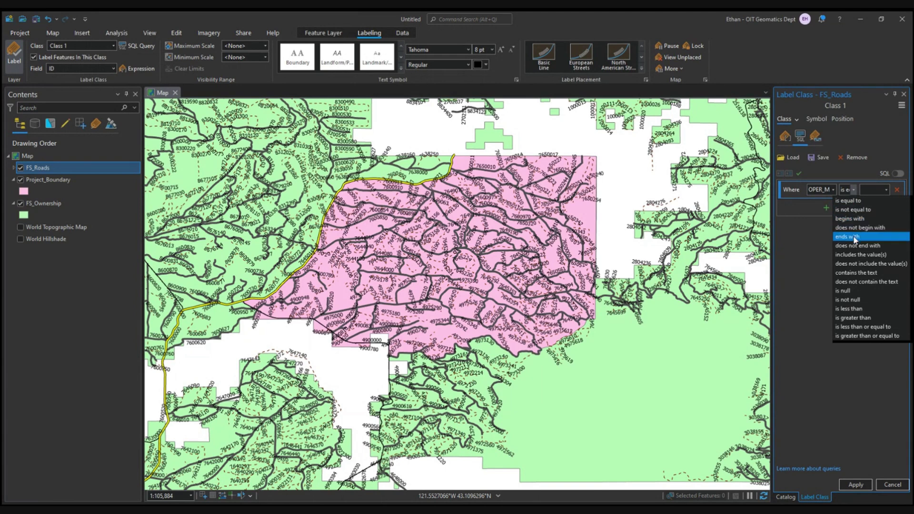
left_click(859, 211)
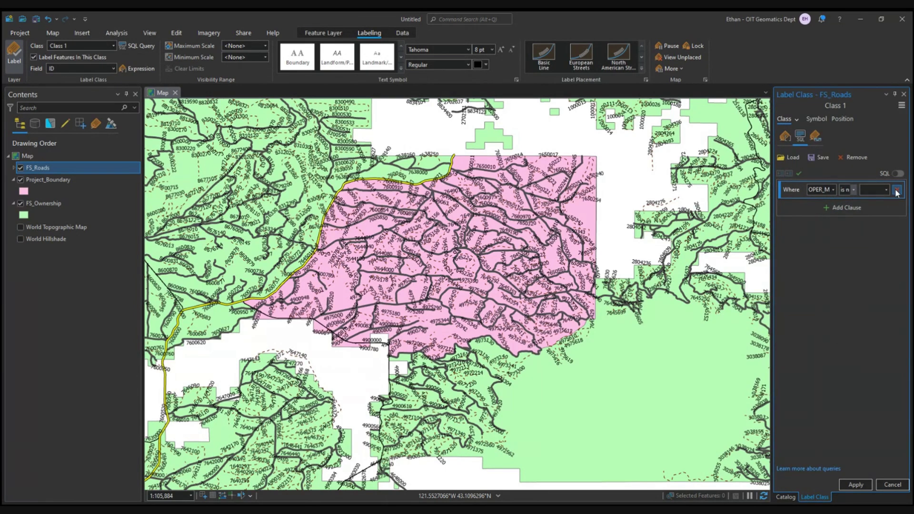
left_click(886, 190)
left_click(879, 201)
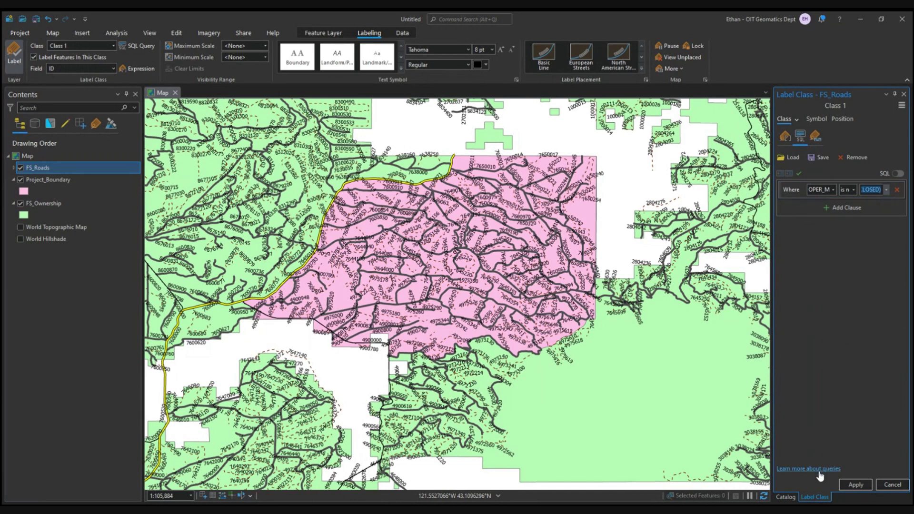
left_click(858, 485)
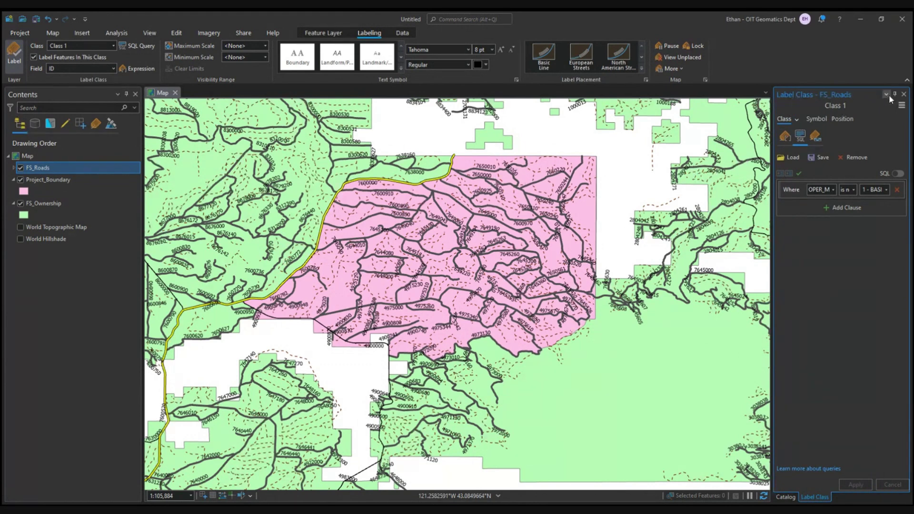
left_click(904, 94)
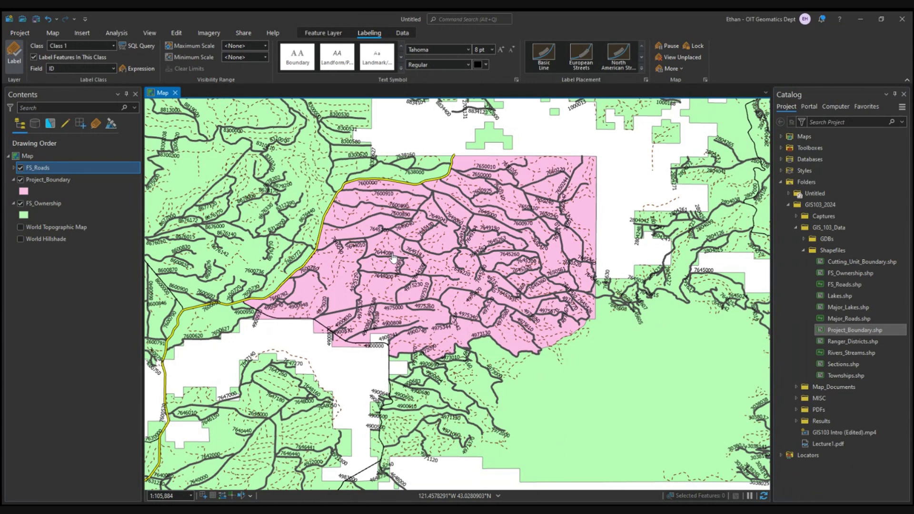
left_click(98, 183, "ctrl")
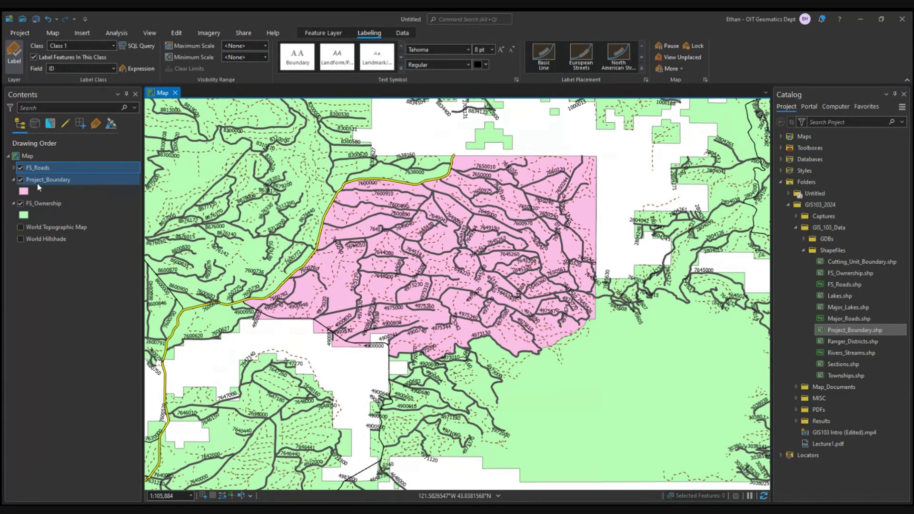
right_click(43, 169)
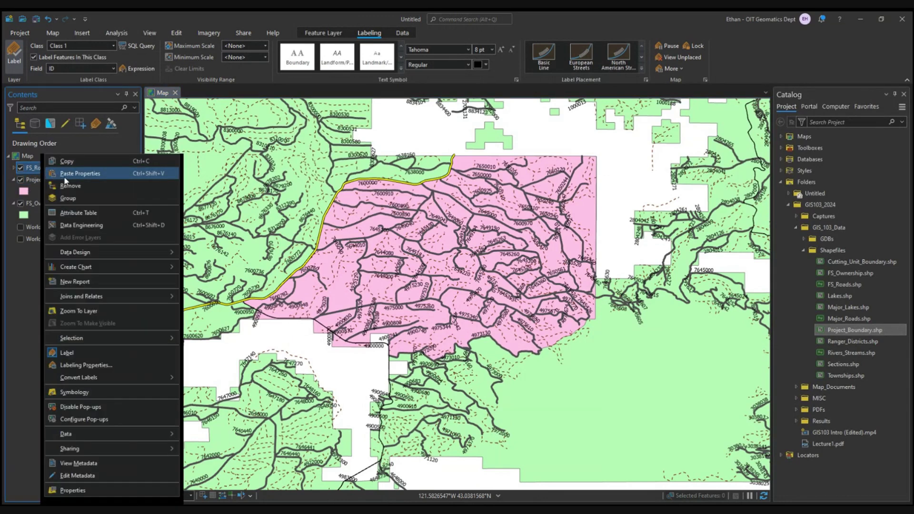
left_click(29, 176)
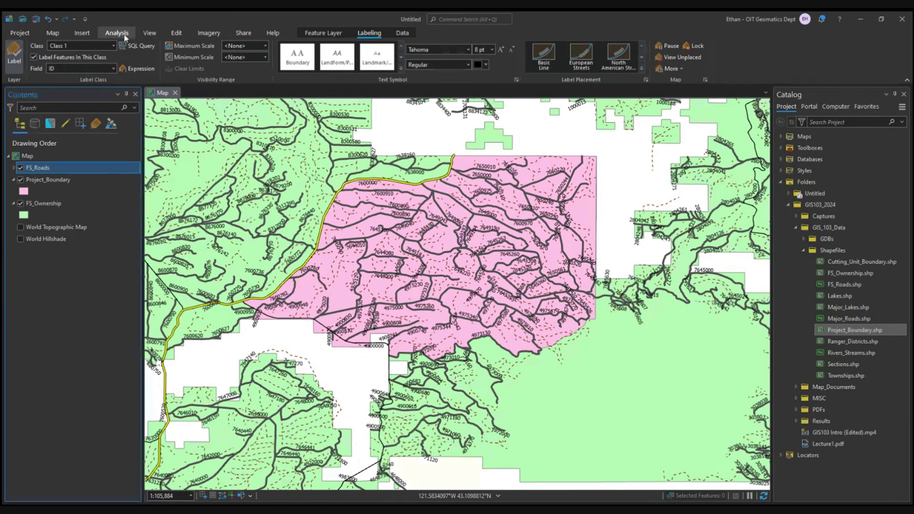
- Create a new ANSI Landscape layout in Letter size, 8.5" x 11"
left_click(85, 31)
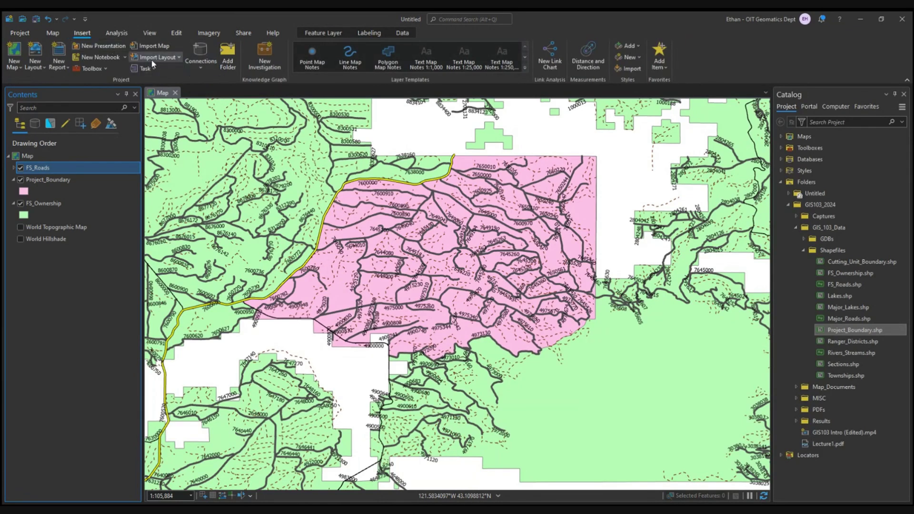
left_click(38, 70)
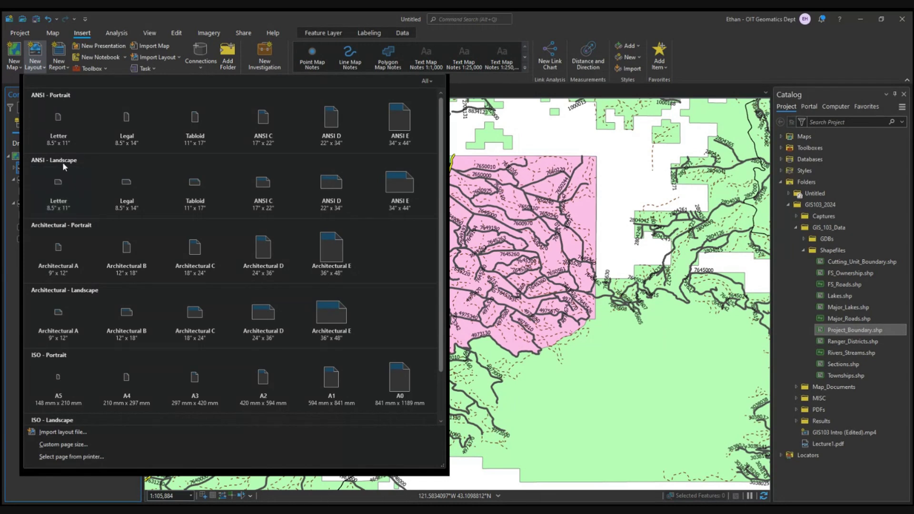
left_click(58, 187)
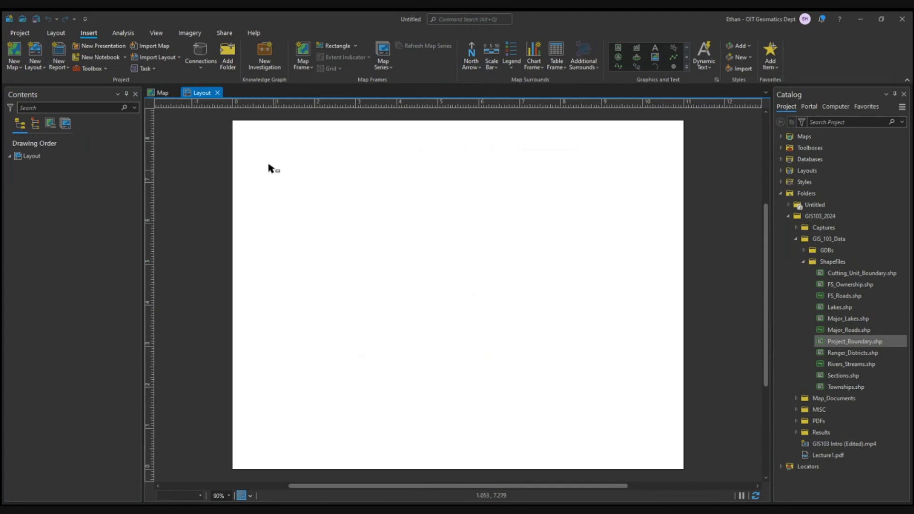
- Add vertical layout guides at about 0.5 and 8 in, plus a horizontal guide about 0.5 in above the page's lower edge
right_click(252, 106)
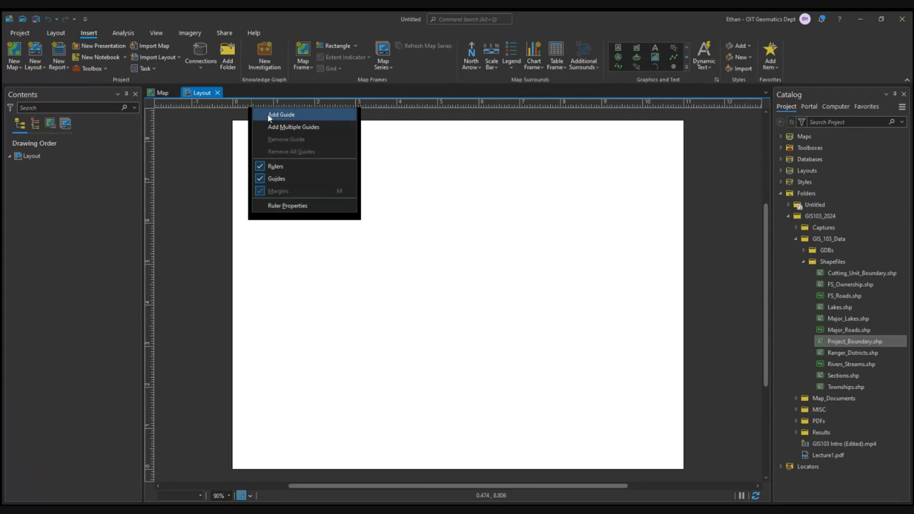
right_click(253, 105)
left_click(254, 108)
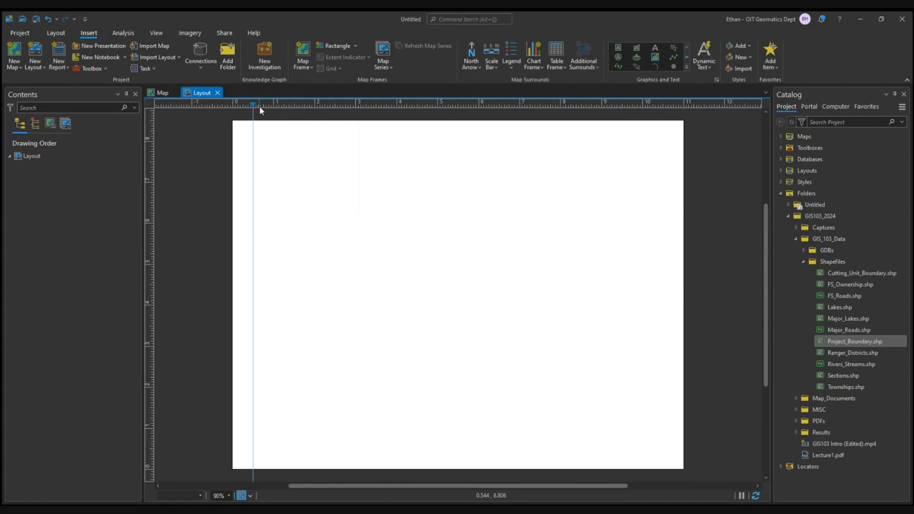
left_click_drag(252, 103, 255, 104)
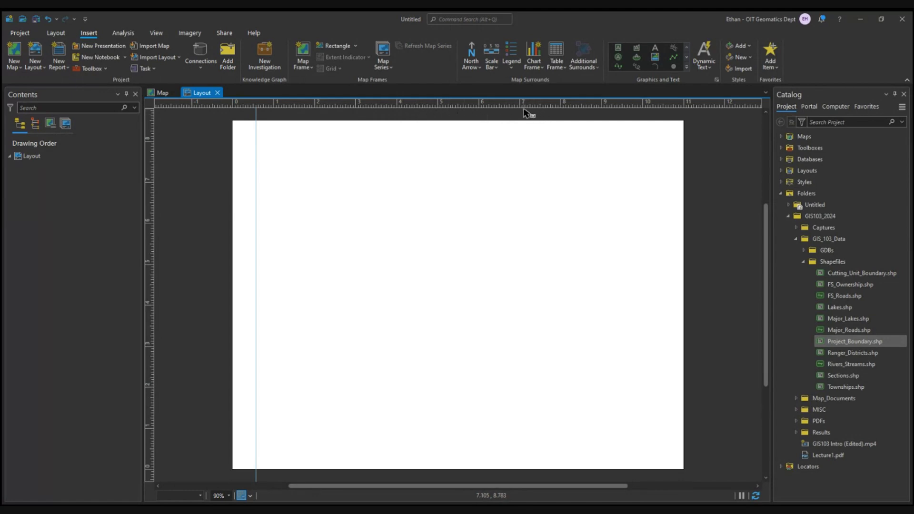
right_click(561, 105)
left_click(563, 110)
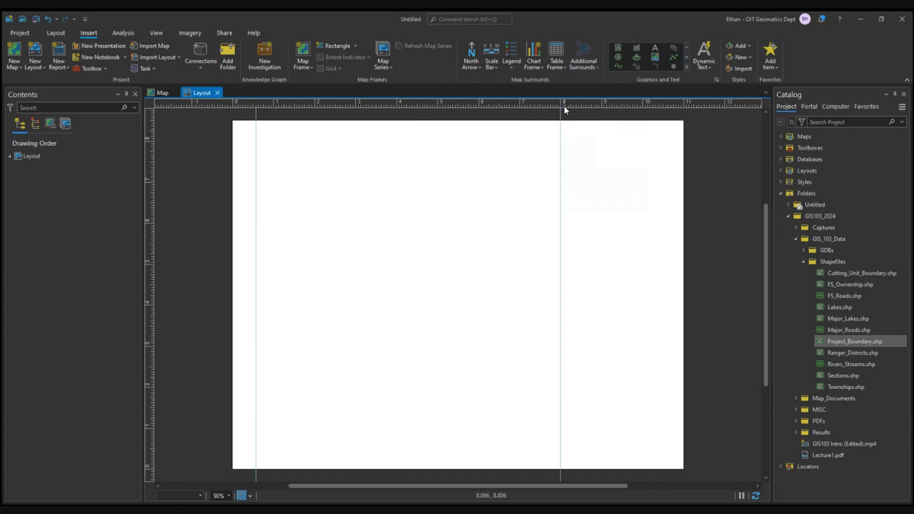
left_click_drag(560, 102, 564, 102)
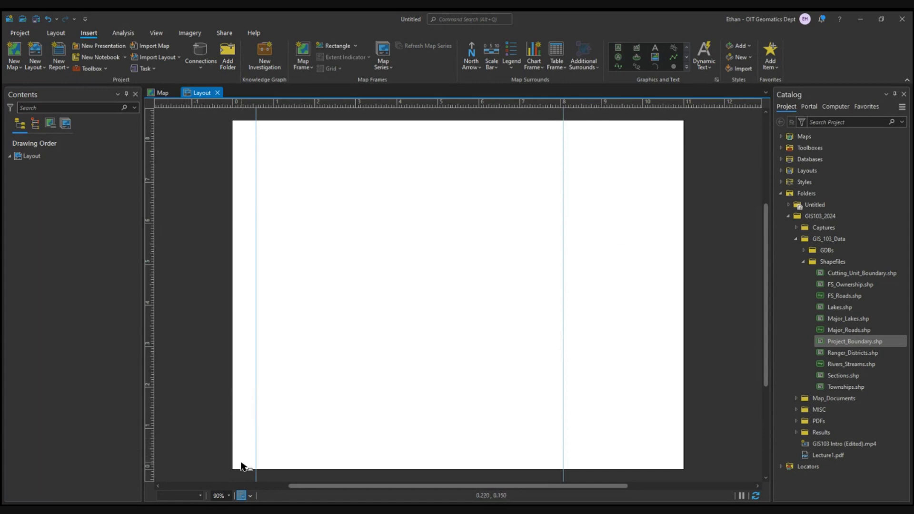
right_click(154, 453)
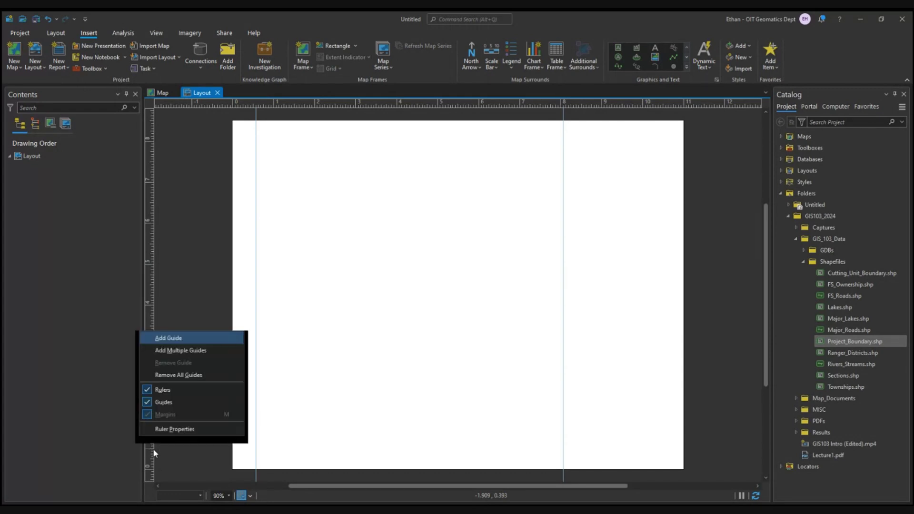
left_click(167, 339)
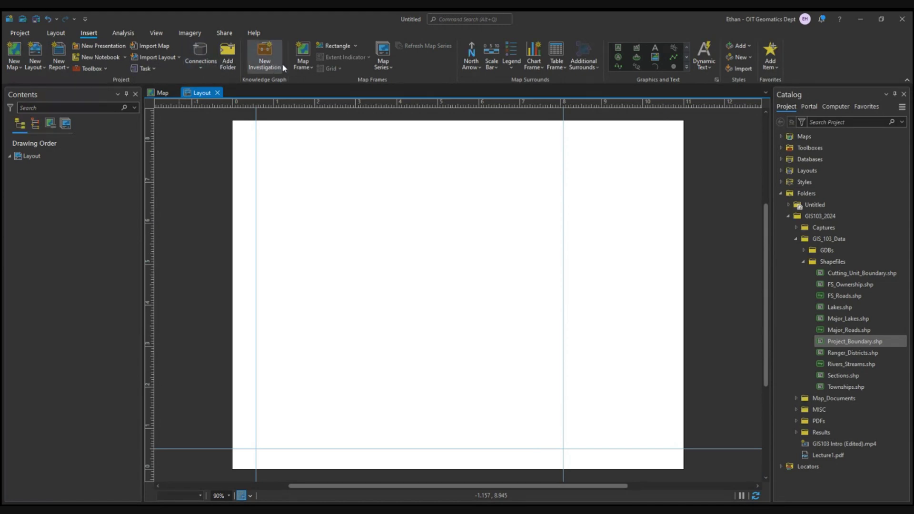
- Insert a map frame of the 1:105,884 Map view between the guides, about 7.5 in wide and 7.75 in high
left_click(311, 68)
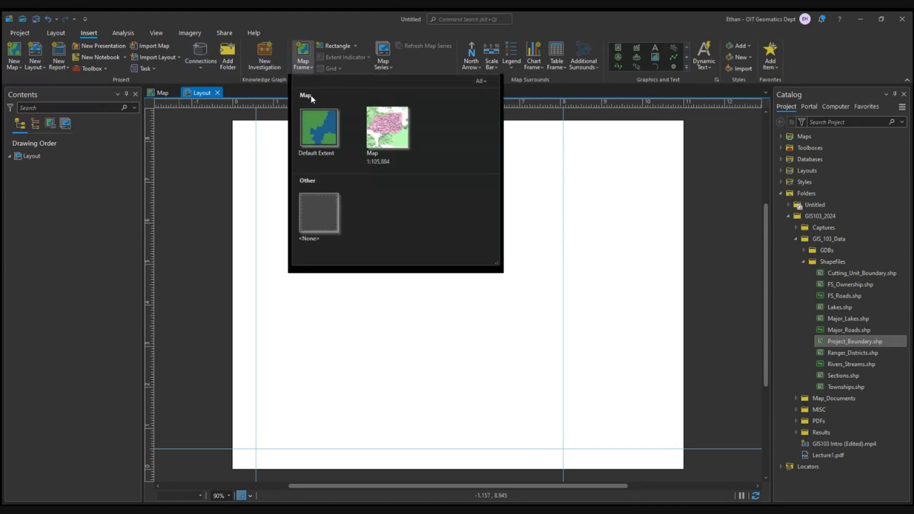
left_click(391, 125)
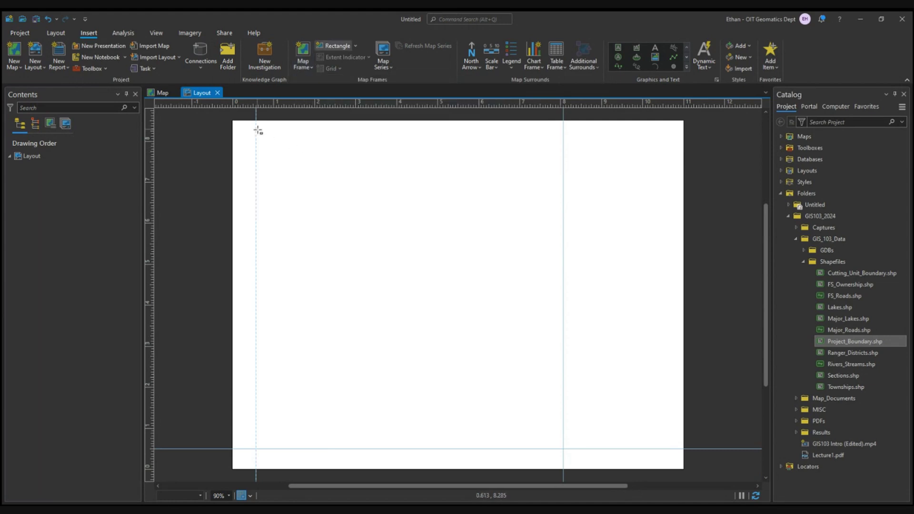
left_click_drag(257, 130, 563, 448)
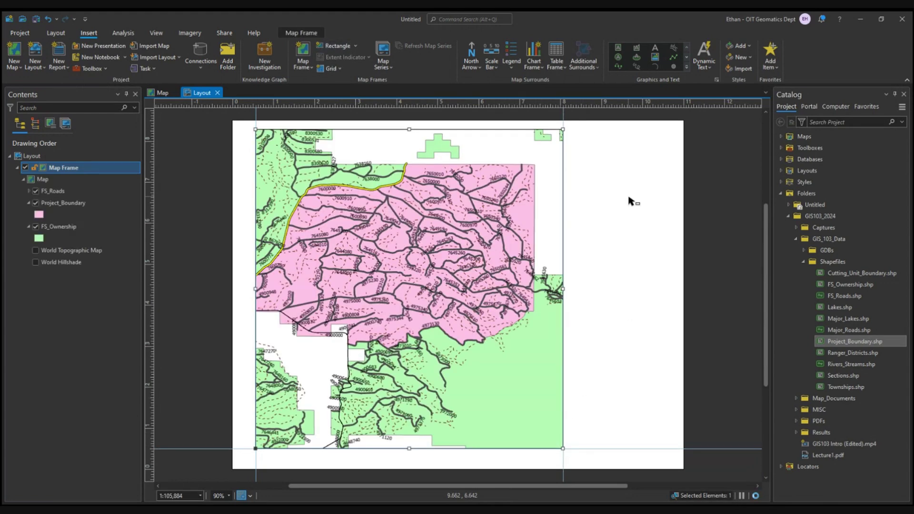
left_click(623, 199)
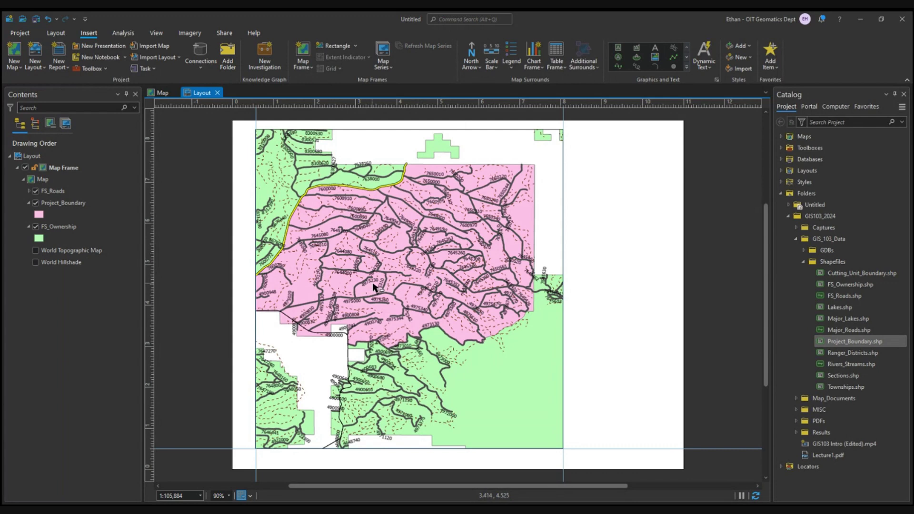
- Shift the map frame across the page away from the guides and undo the move
left_click(441, 277)
left_click_drag(373, 290, 419, 280)
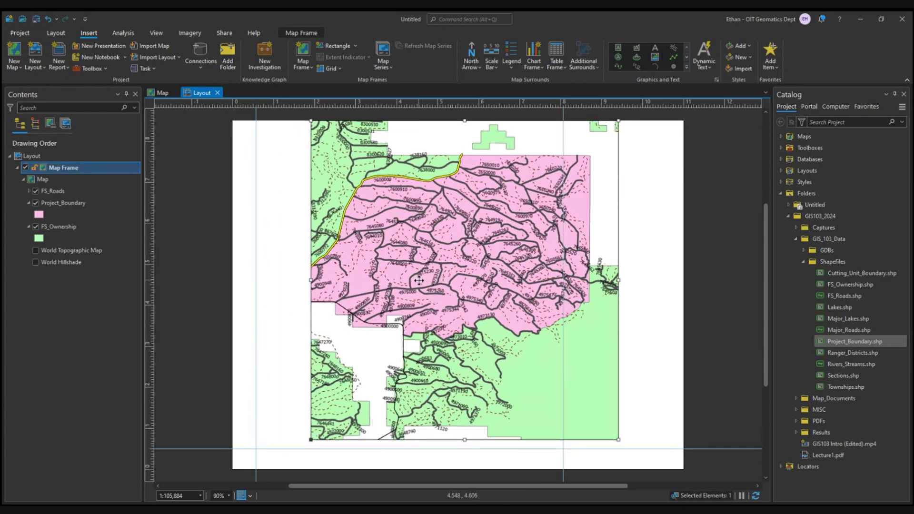
key("ctrl+z")
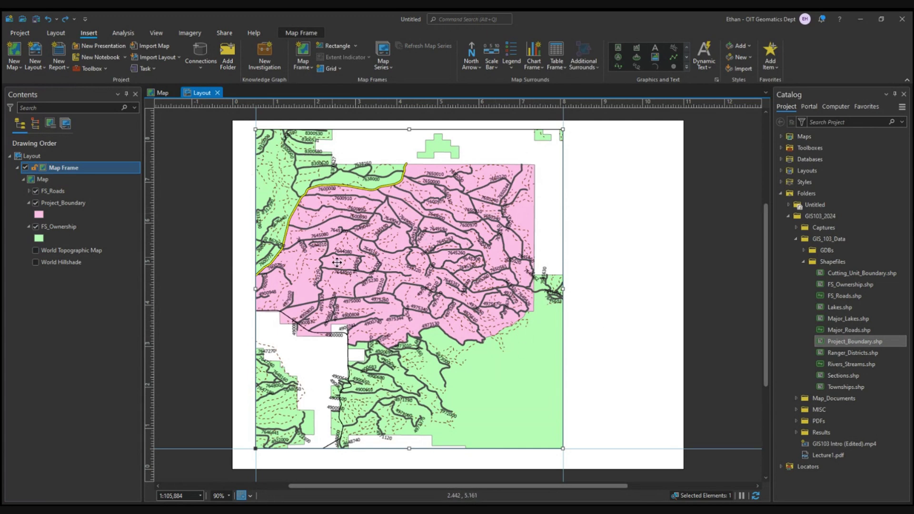
- Activate the map frame and shift the map inside it up and to the right
right_click(379, 263)
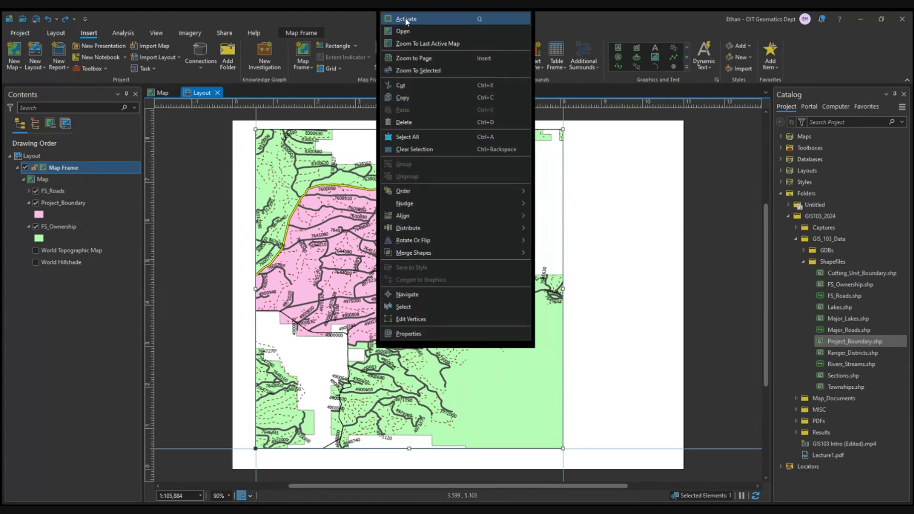
left_click(334, 282)
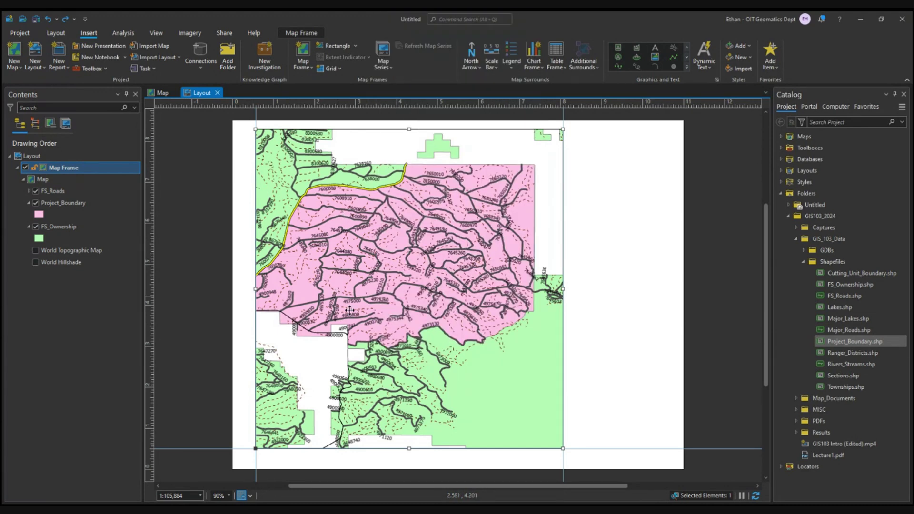
double_click(392, 292)
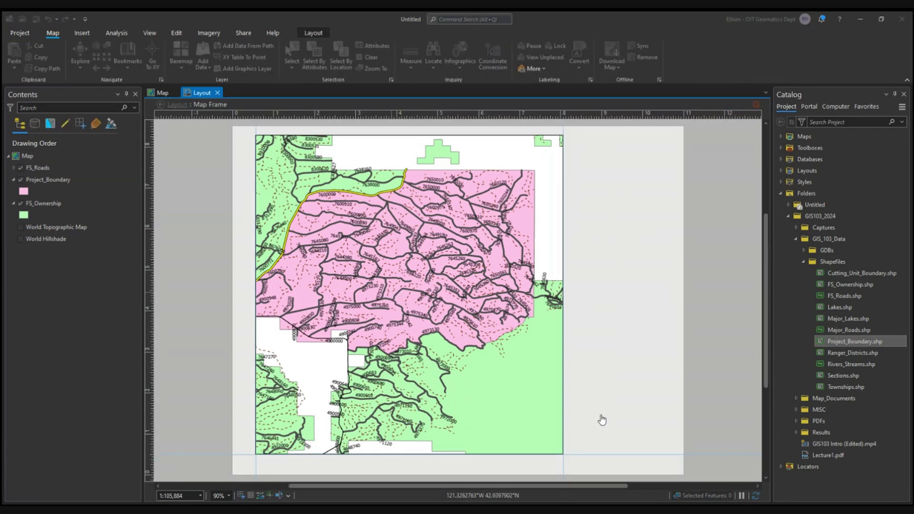
left_click_drag(368, 305, 386, 284)
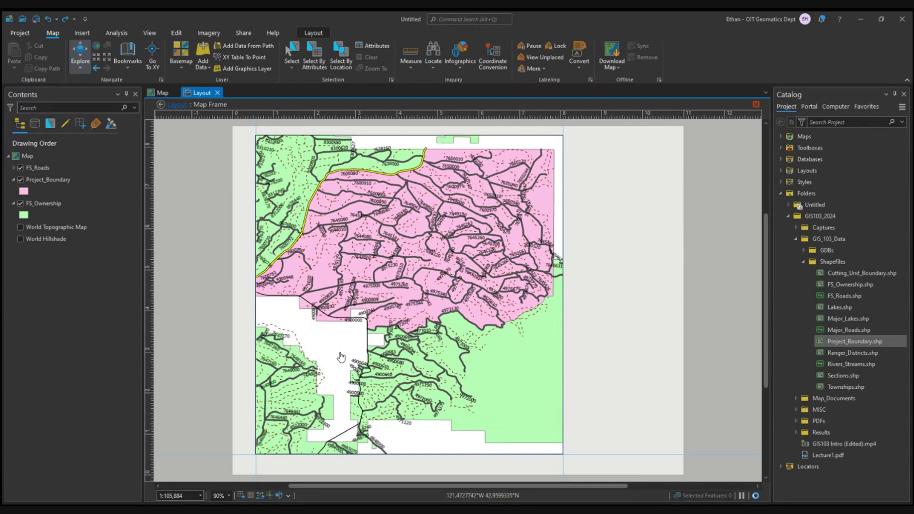
- Set the map inside the frame to 1:165,444 with the project boundary near the frame's upper-right corner, and finish the map activation
scroll(271, 299, "down", 2)
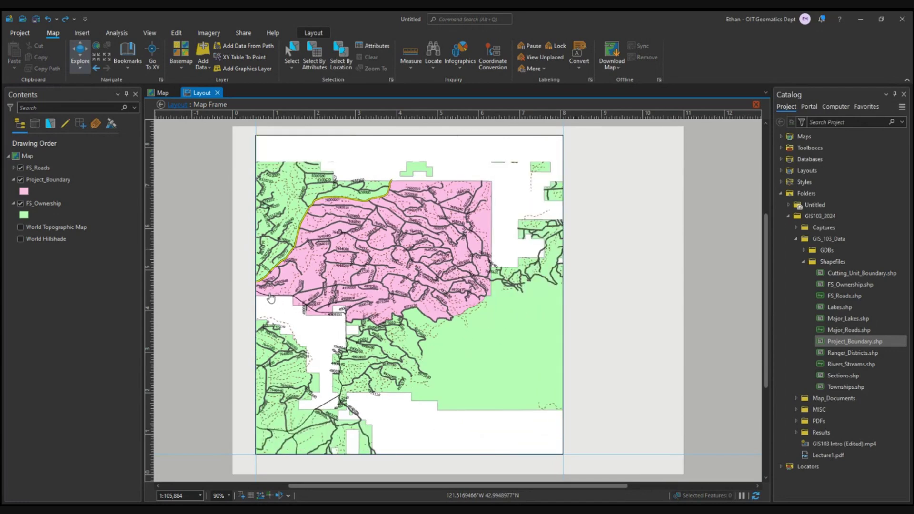
left_click_drag(333, 286, 381, 241)
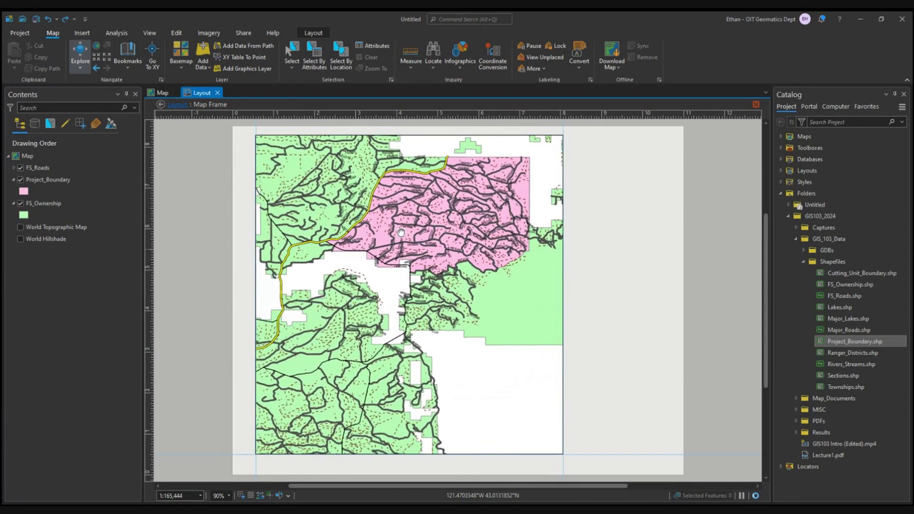
scroll(385, 235, "up", 2)
left_click_drag(387, 234, 353, 247)
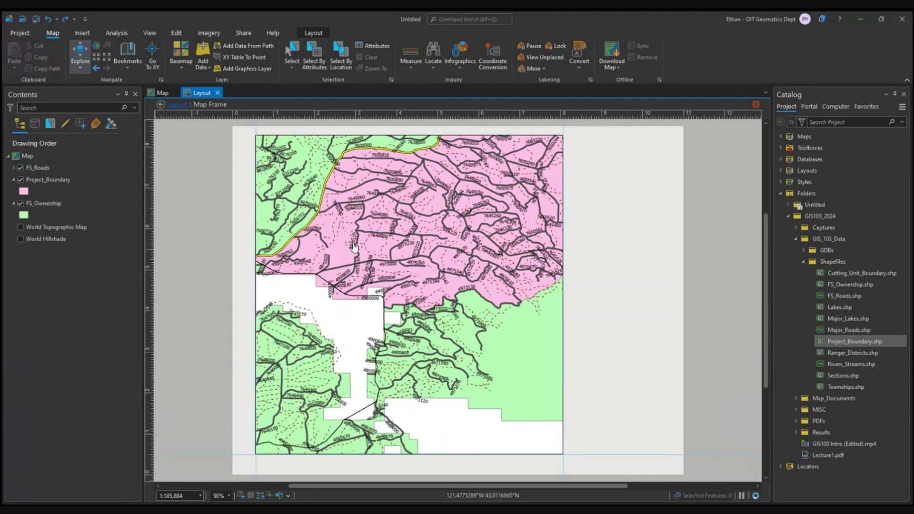
scroll(353, 247, "down", 2)
scroll(362, 243, "up", 2)
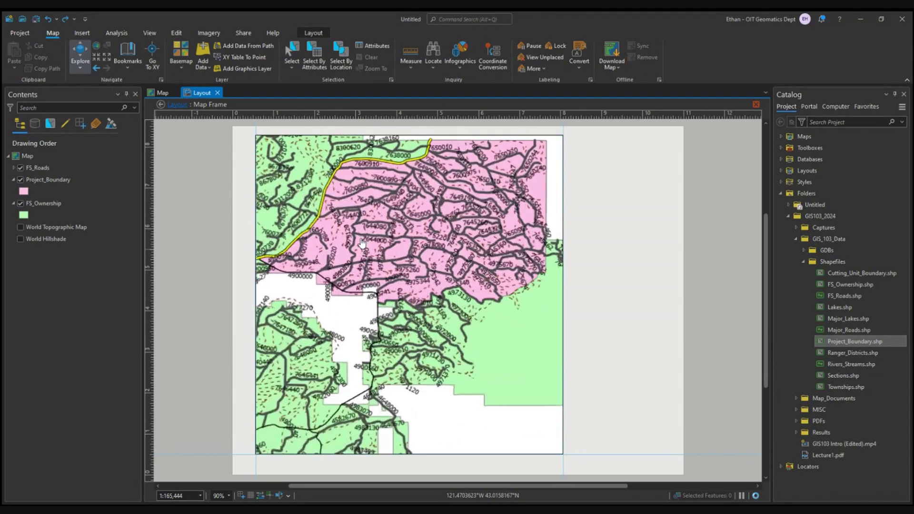
left_click_drag(349, 270, 442, 223)
scroll(372, 257, "down", 2)
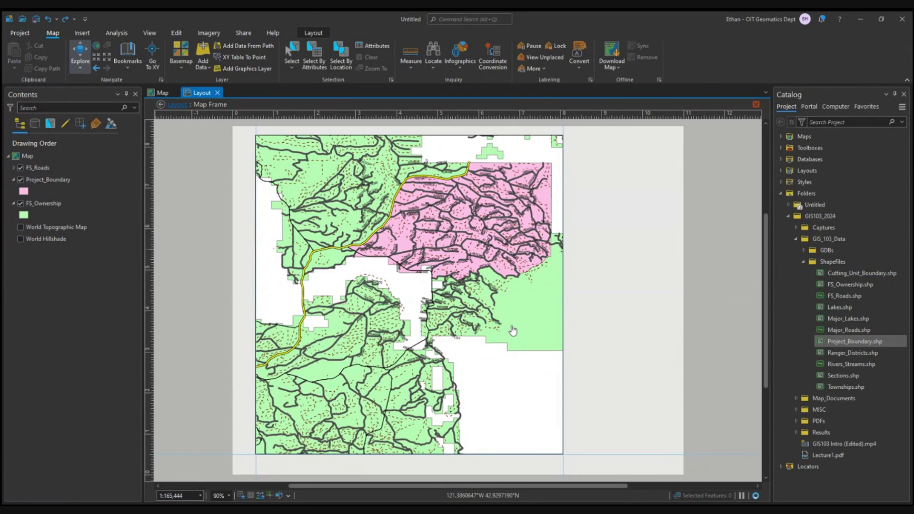
key("Escape")
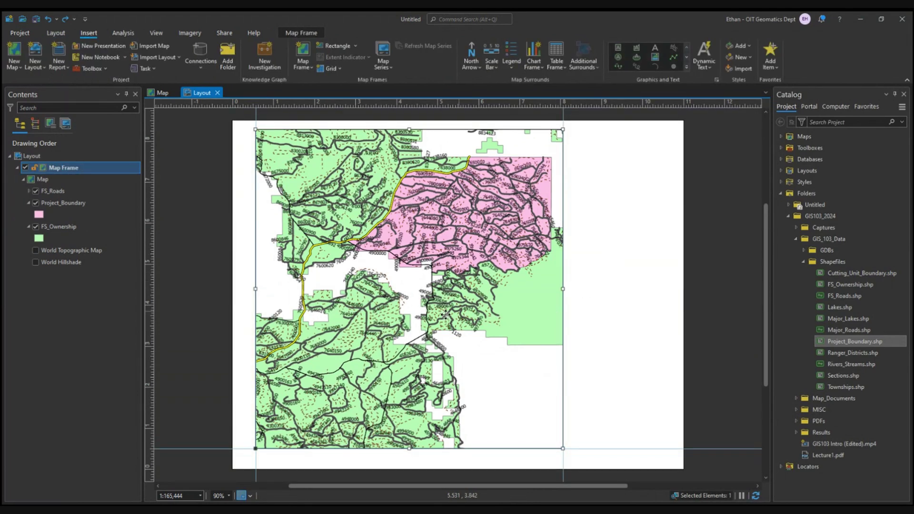
left_click(617, 270)
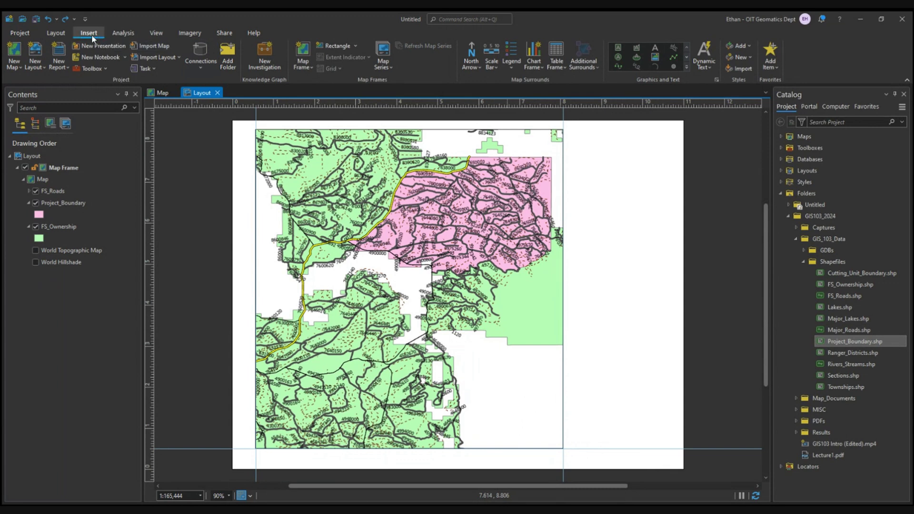
- Insert a compass-rose north arrow on the page just outside the map frame's lower-right corner
left_click(479, 68)
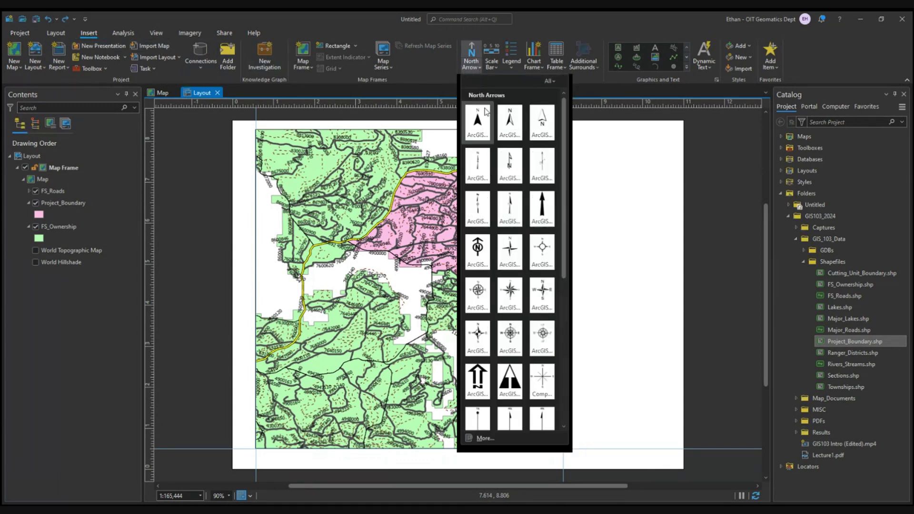
scroll(510, 181, "down", 5)
scroll(520, 185, "down", 1)
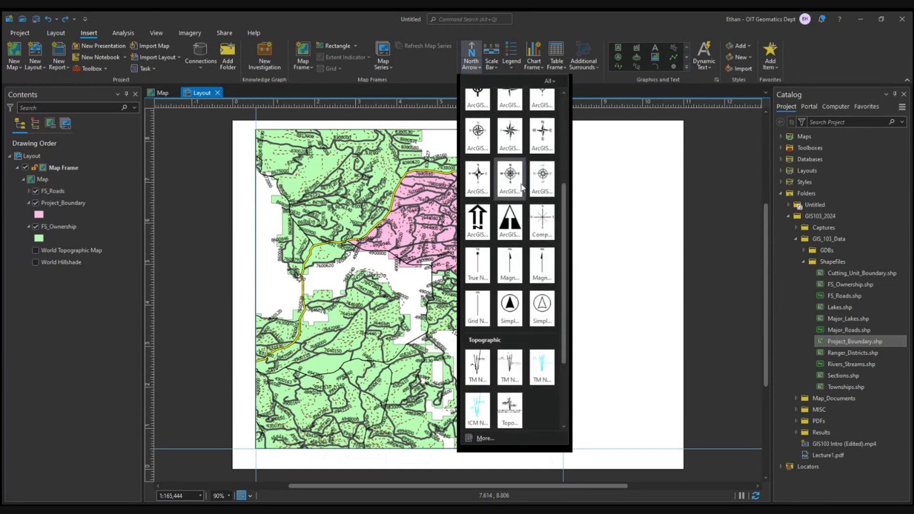
left_click(520, 187)
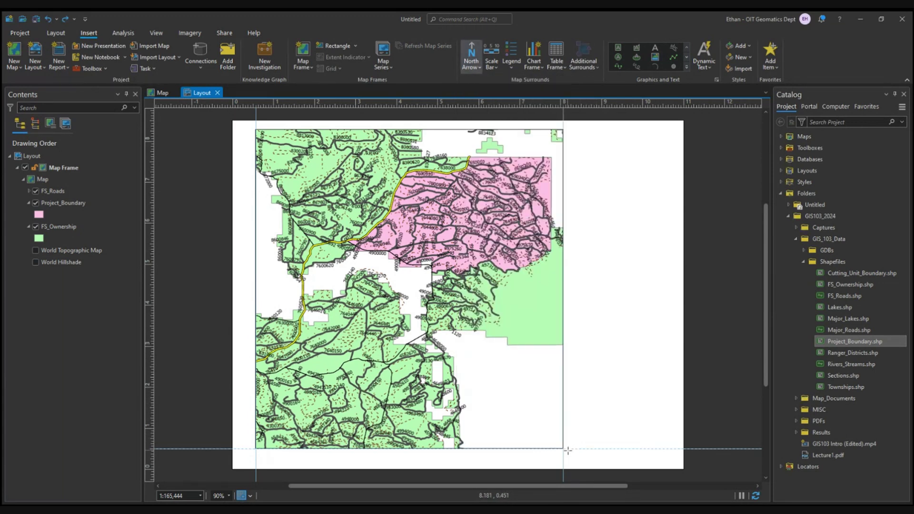
left_click_drag(567, 450, 586, 434)
left_click(633, 418)
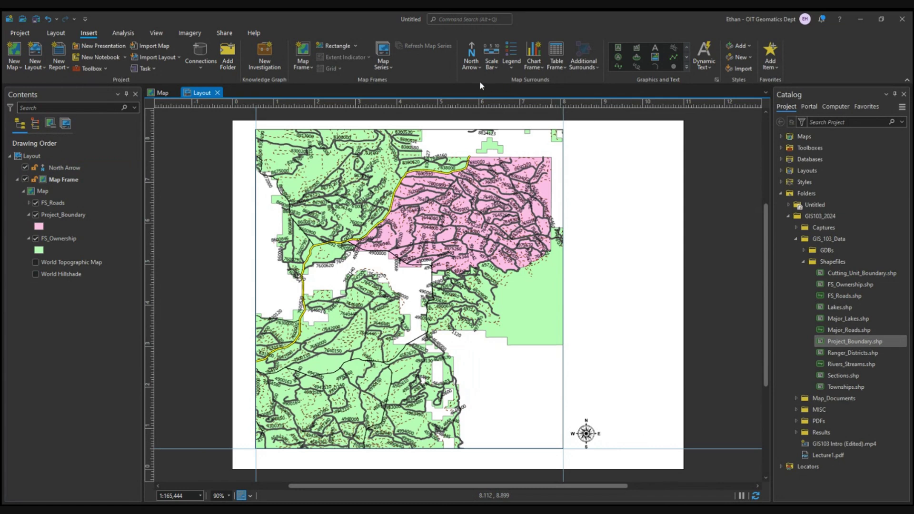
- Insert a Scale Line 3 Metric scale bar about 2.6 in wide directly below the map frame's lower-right edge
left_click(493, 66)
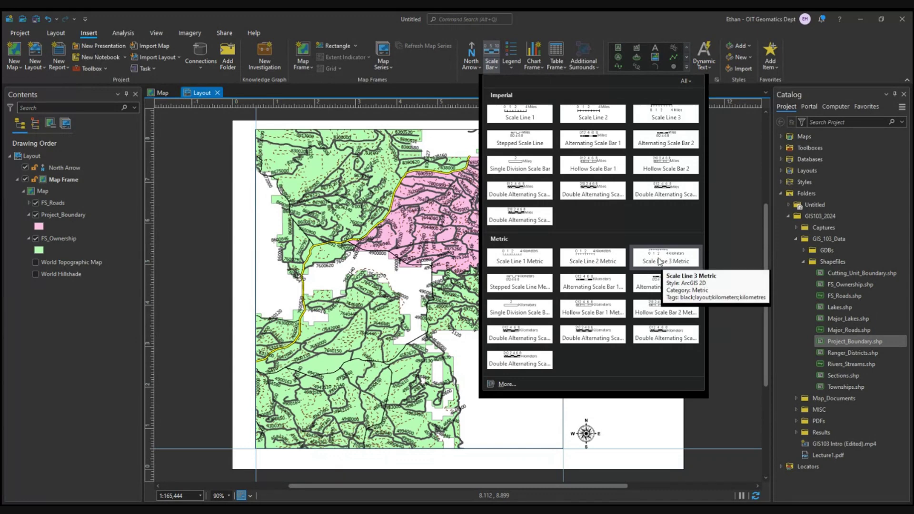
left_click(660, 261)
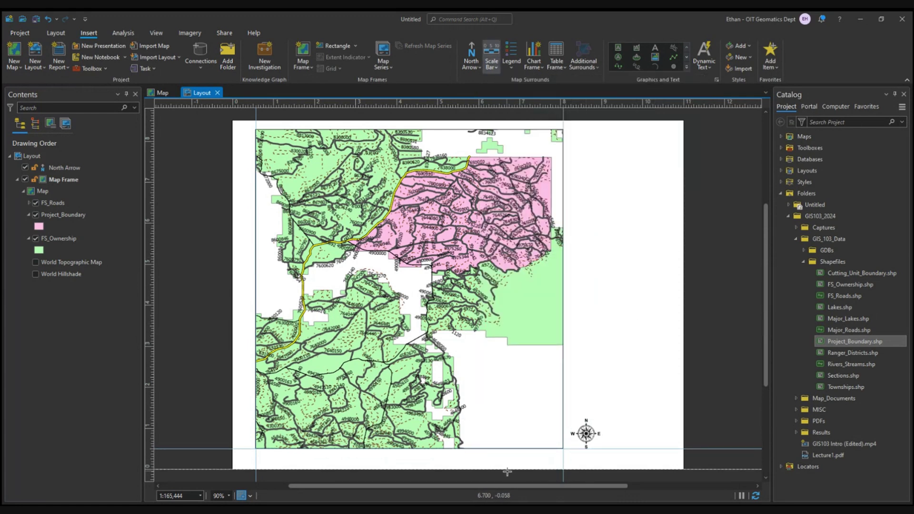
left_click_drag(456, 448, 564, 461)
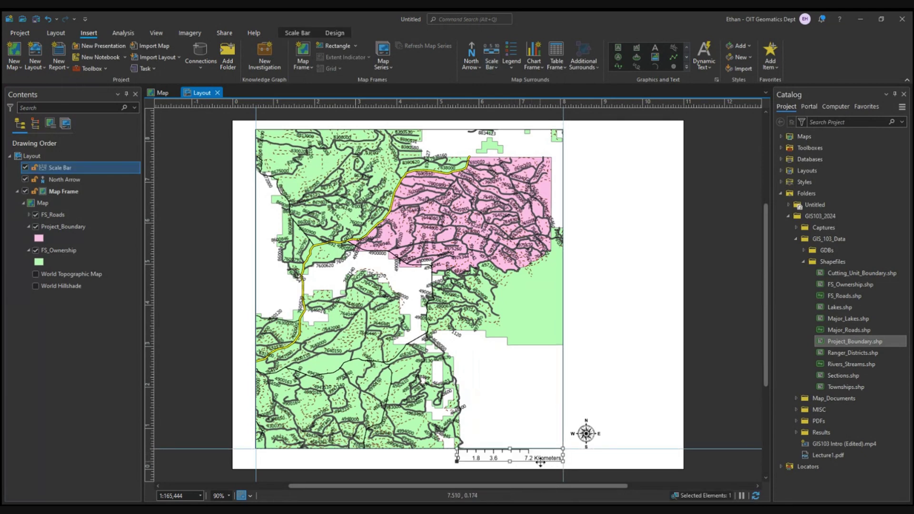
left_click(456, 466)
- Change the scale bar's map units to Miles in its element properties
right_click(478, 461)
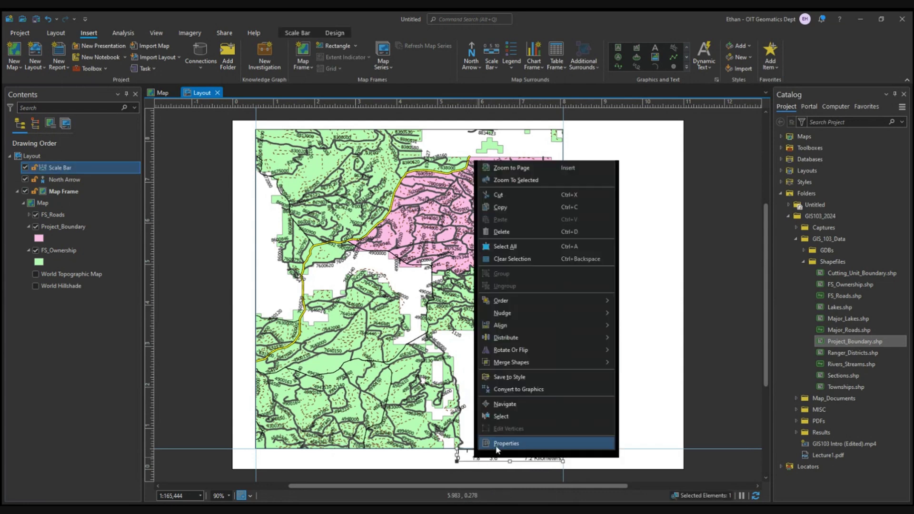
left_click(500, 450)
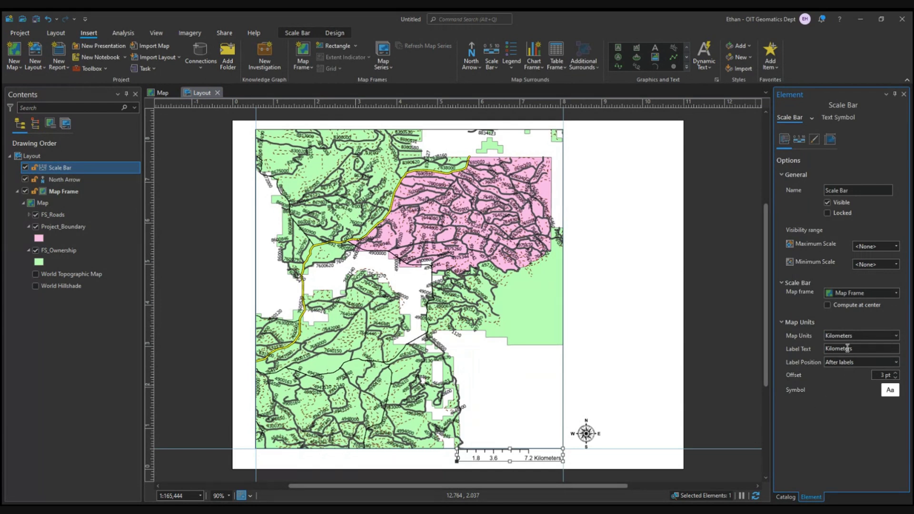
left_click(879, 334)
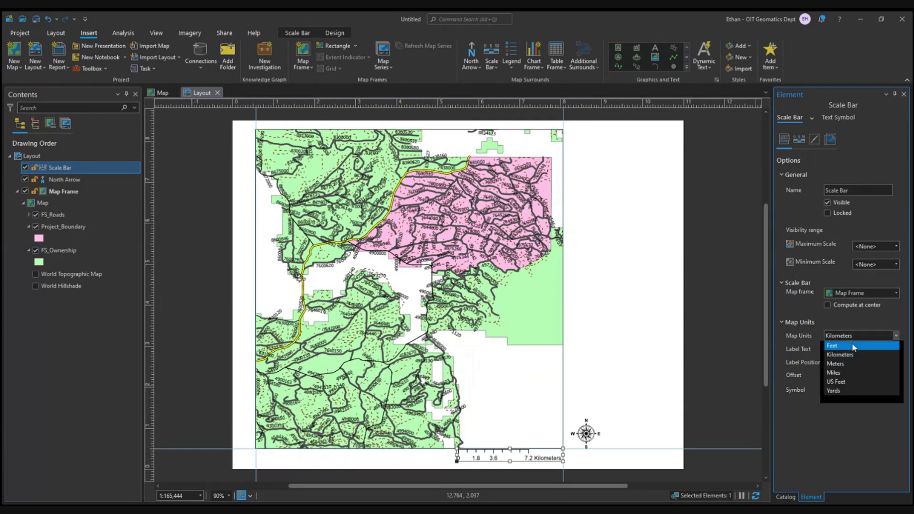
left_click(844, 371)
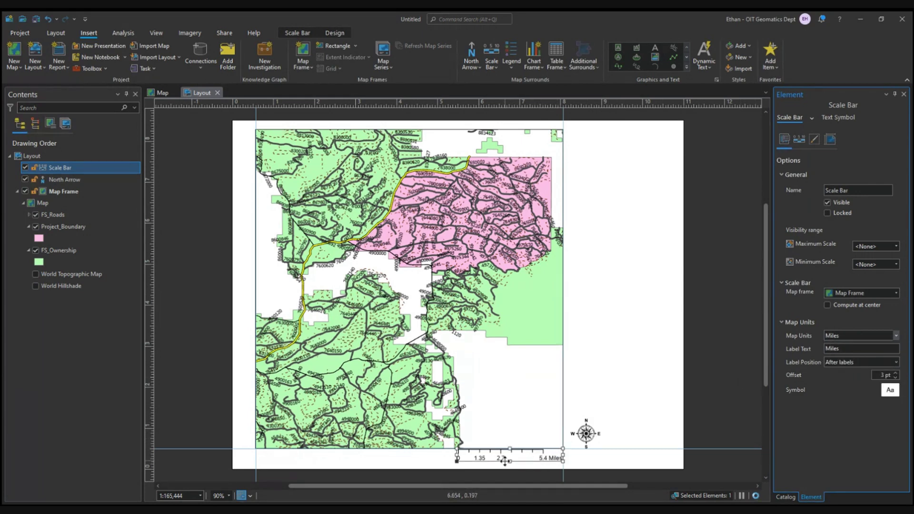
- Try to fit the scale bar below the map frame by adjusting its width, height and position
left_click(445, 462)
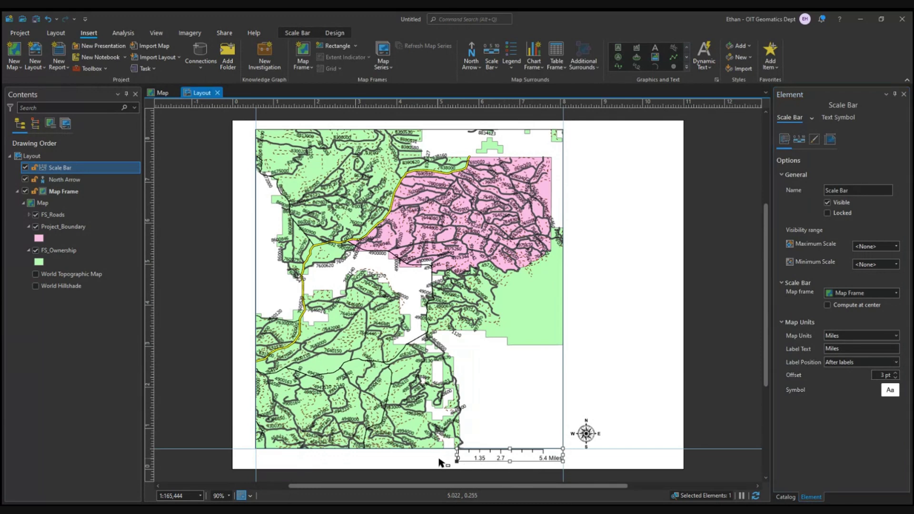
left_click(555, 463)
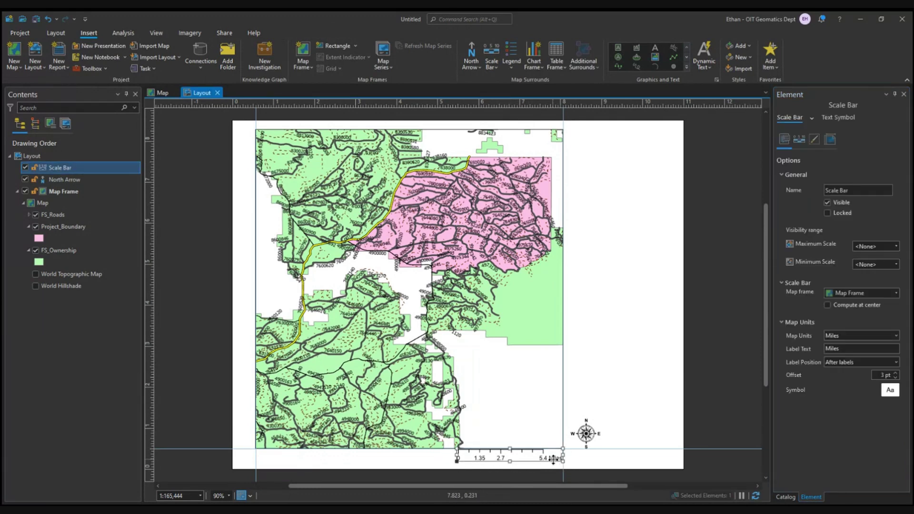
left_click_drag(563, 457, 554, 458)
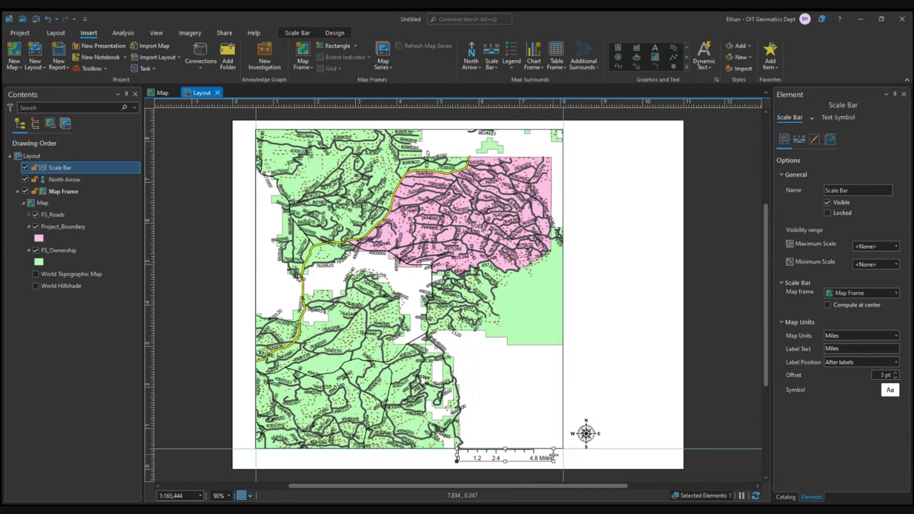
left_click_drag(505, 460, 505, 469)
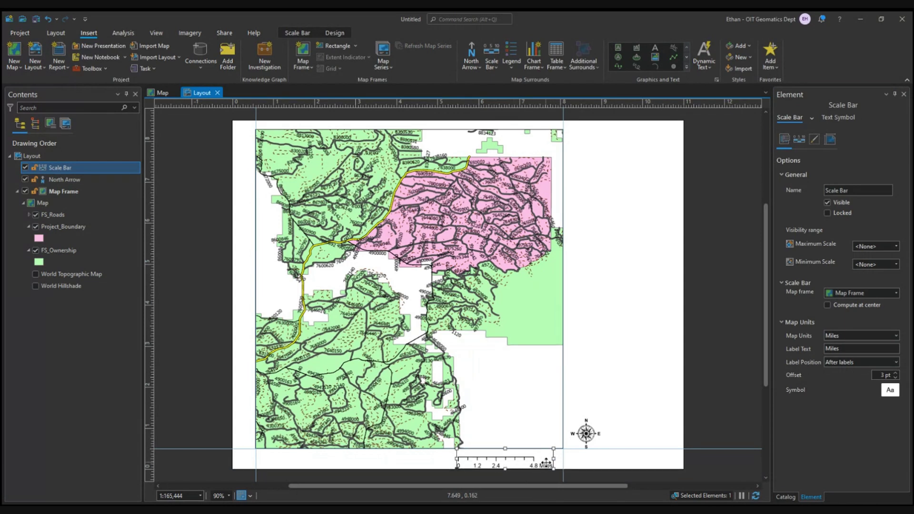
left_click_drag(553, 461, 558, 461)
left_click_drag(557, 460, 555, 458)
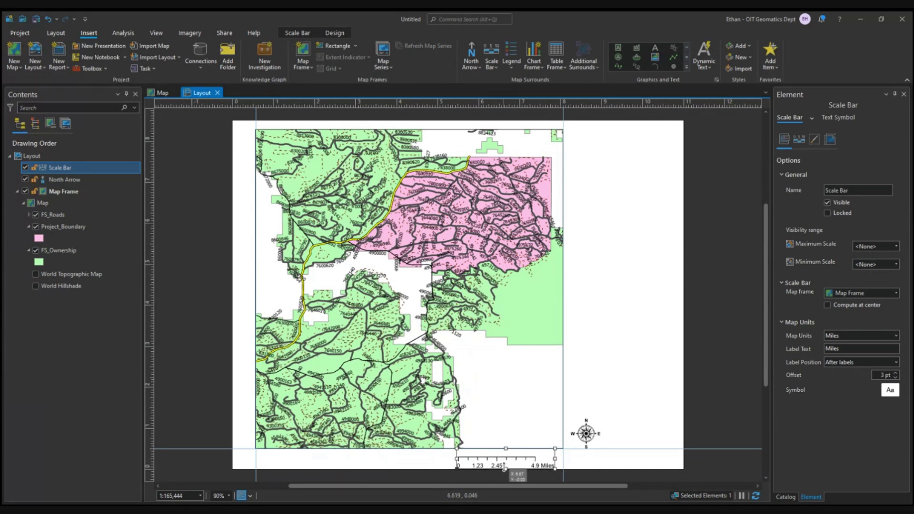
left_click_drag(505, 466, 504, 458)
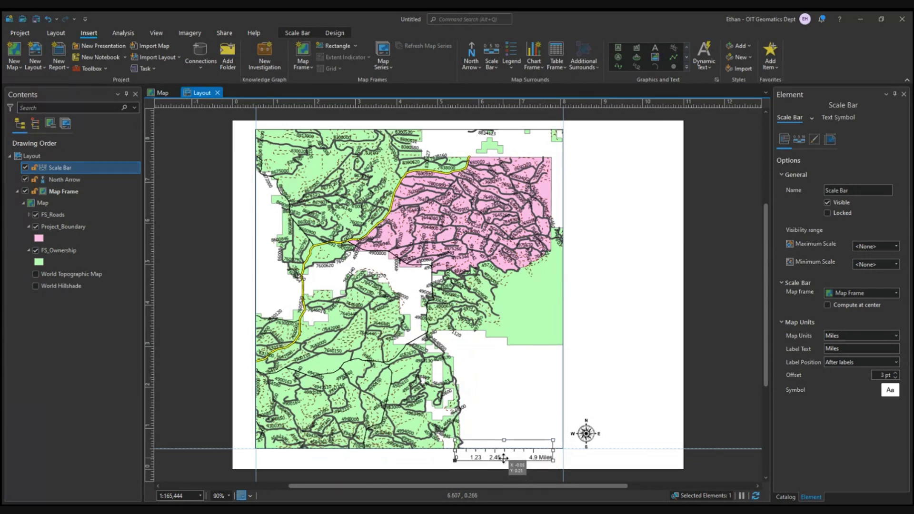
left_click_drag(503, 441, 504, 449)
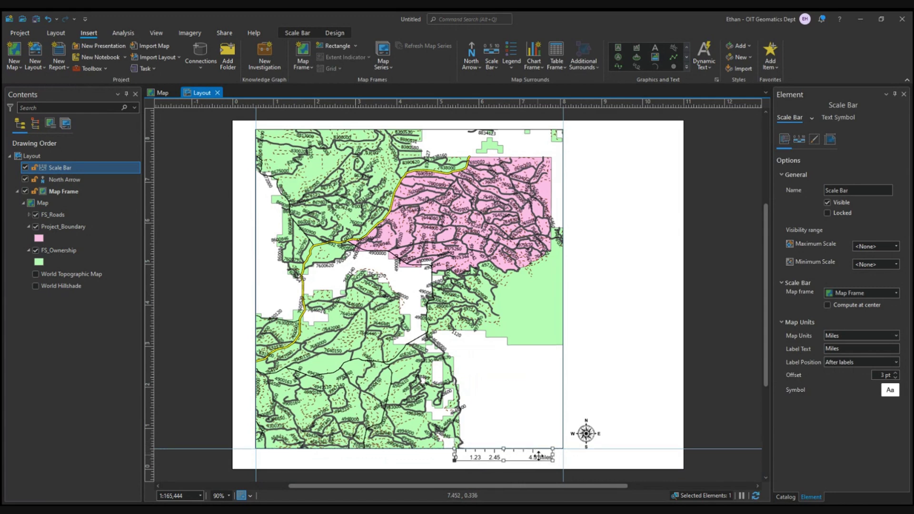
mouse_move(552, 455)
left_mouse_down()
mouse_move(565, 458)
mouse_move(553, 456)
left_mouse_up()
- Widen the scale bar below the map frame so that its line spans 10 miles
left_click_drag(524, 456, 562, 459)
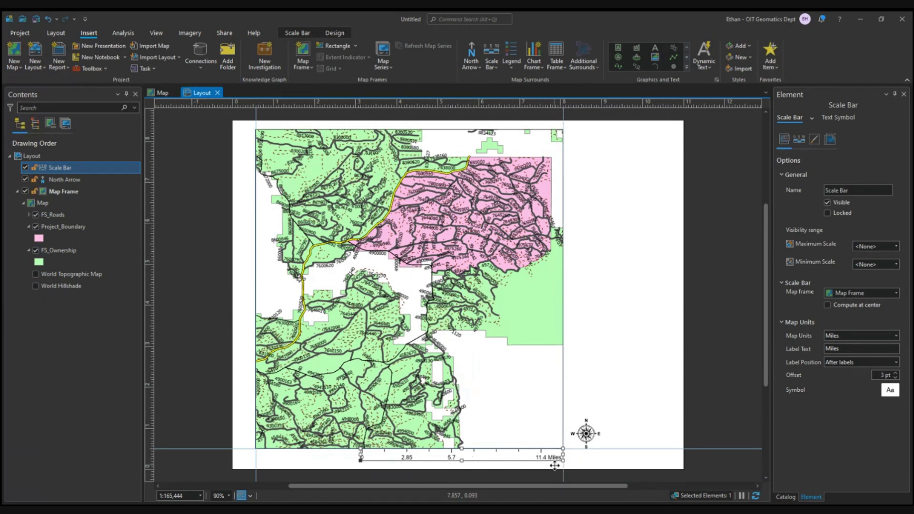
left_click_drag(559, 460, 554, 456)
left_click_drag(554, 457, 548, 456)
left_click_drag(546, 456, 541, 455)
left_click(496, 465)
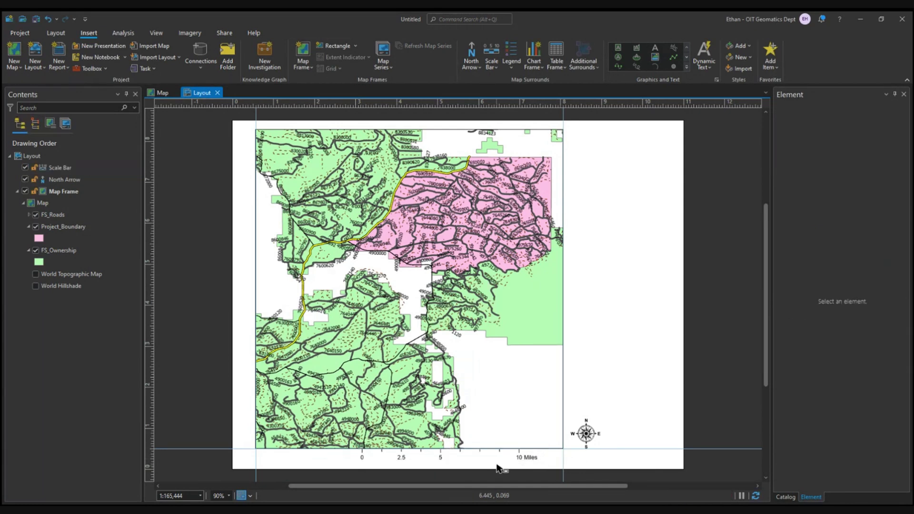
- Move the scale bar up across the map frame's right edge and raise the frame's lower edge to about 0.75 in above the page bottom
left_click(498, 460)
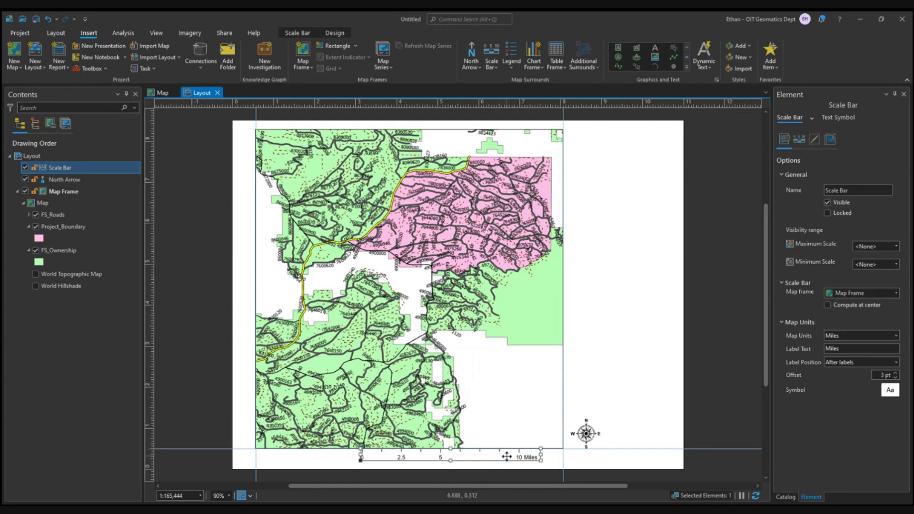
left_click_drag(507, 457, 608, 379)
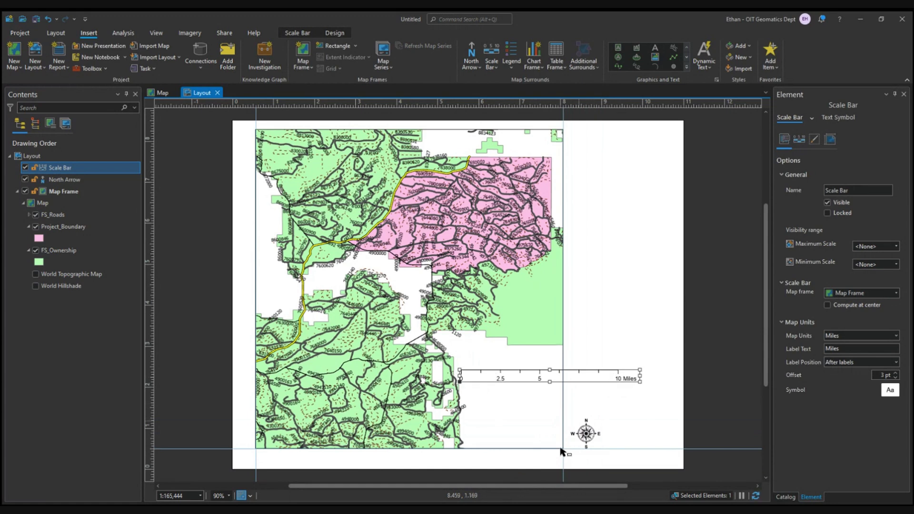
left_click(405, 440)
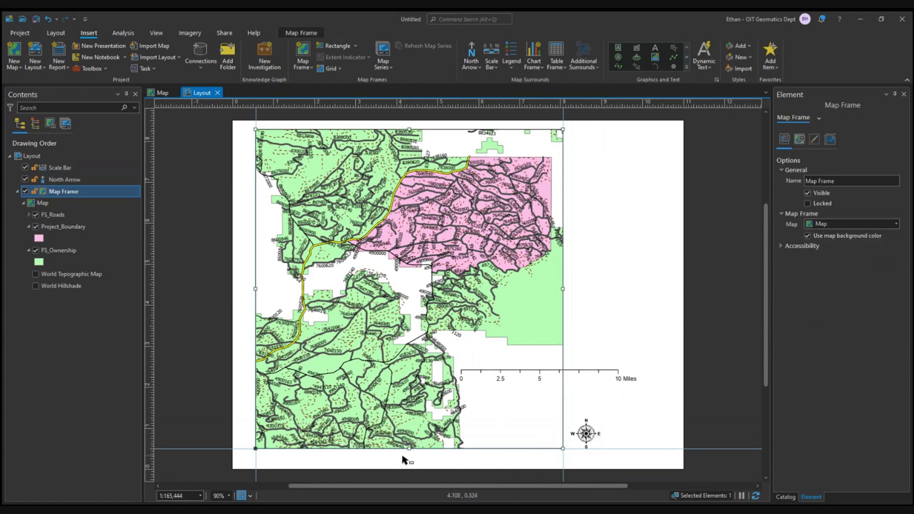
left_click_drag(406, 449, 409, 439)
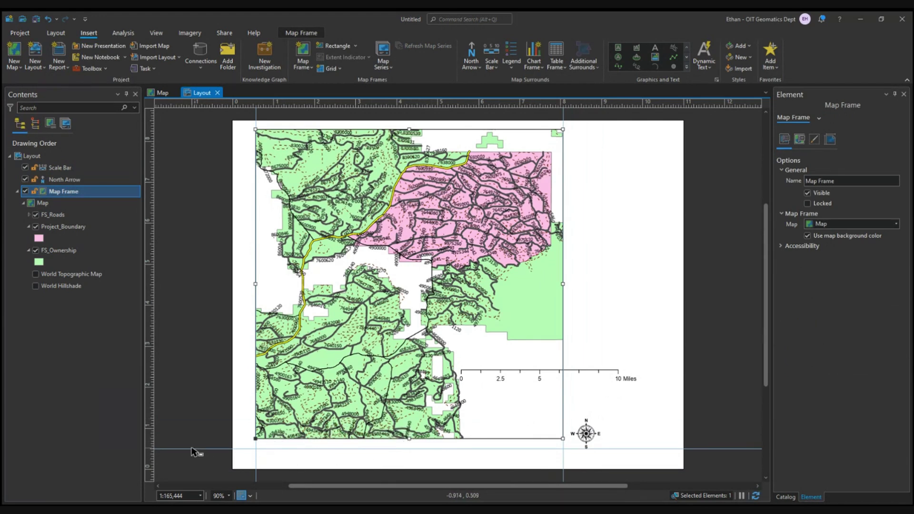
- Remove the horizontal guide near the page's lower edge
left_click_drag(152, 450, 151, 444)
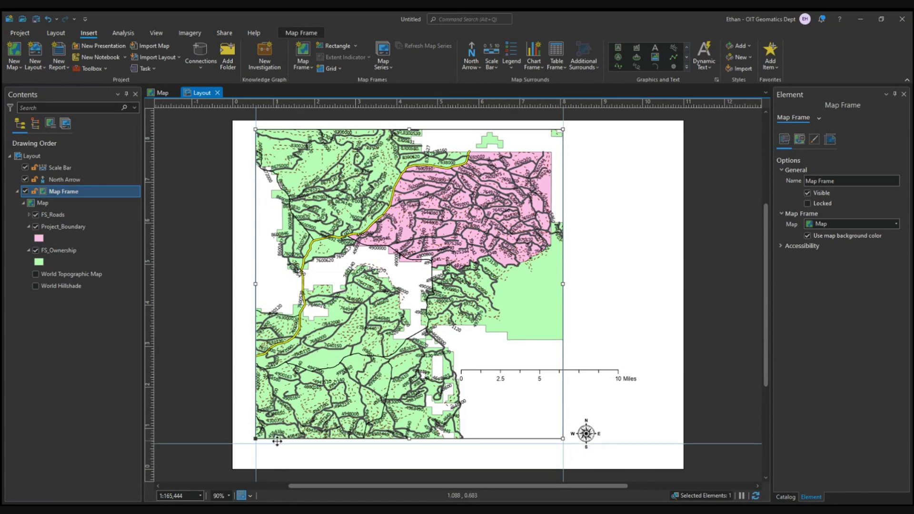
right_click(151, 445)
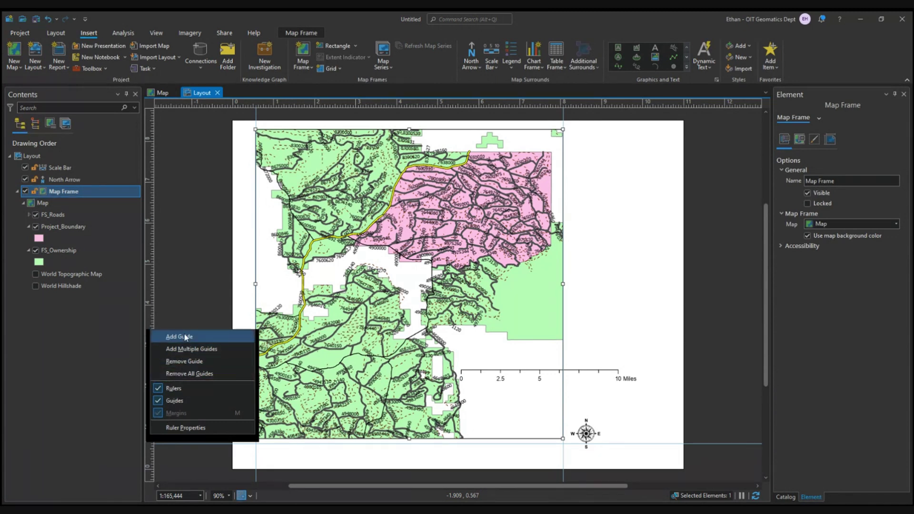
left_click(184, 362)
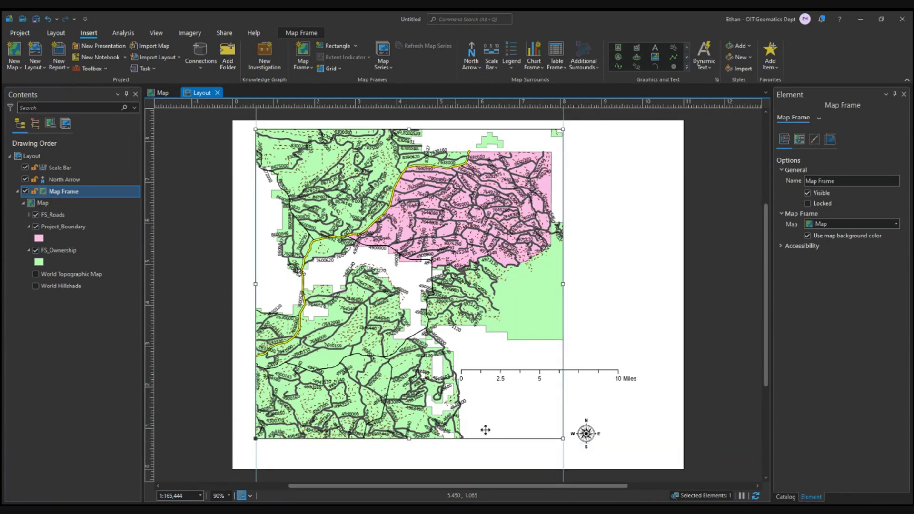
- Move the scale bar to the blank strip just below the map frame, toward the frame's right half
left_click(533, 371)
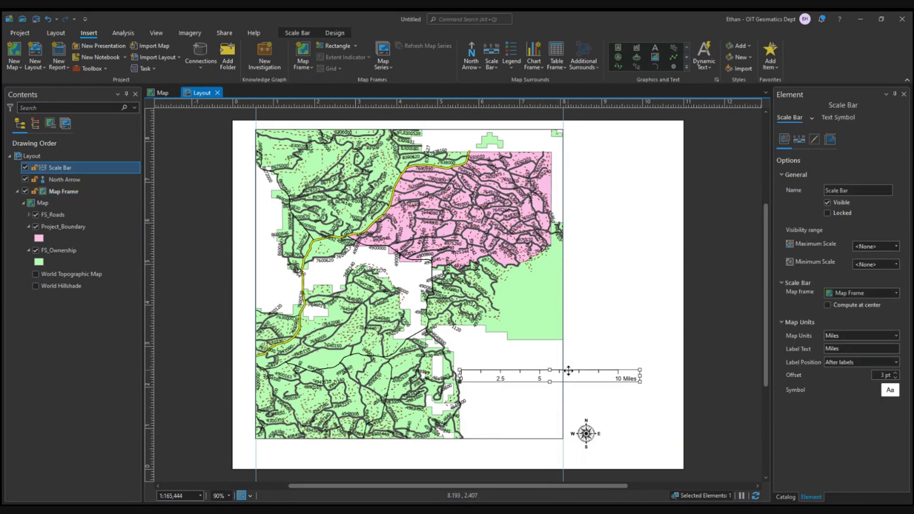
left_click_drag(570, 370, 486, 449)
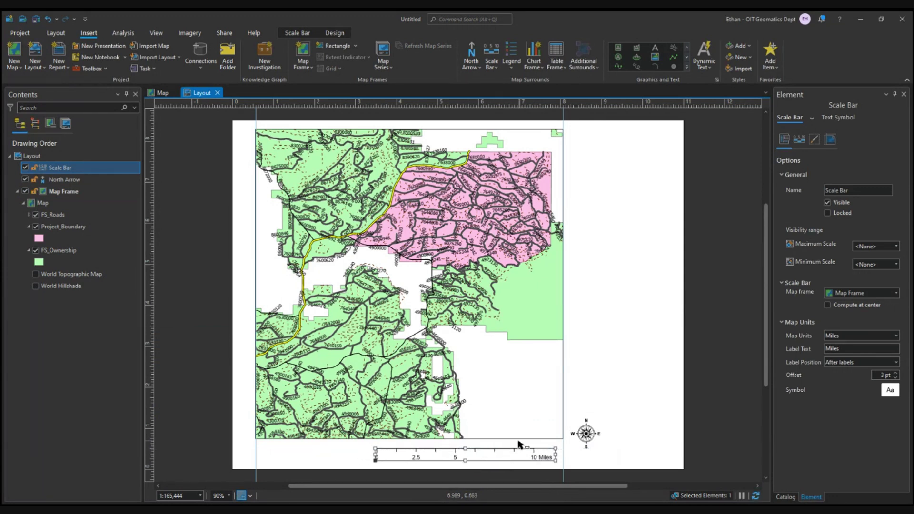
left_click(580, 457)
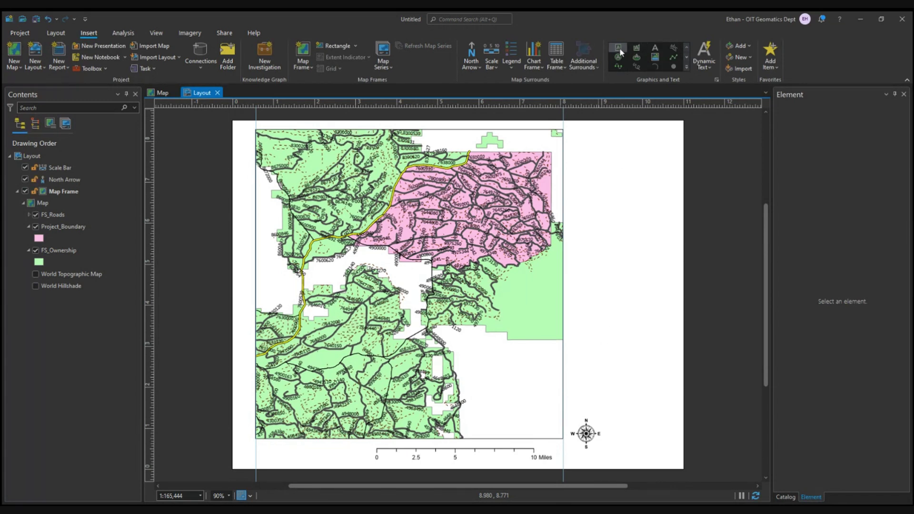
- Add a rectangular text box reading "My Very First Map" in the page's upper right, beside the map frame
left_click(654, 50)
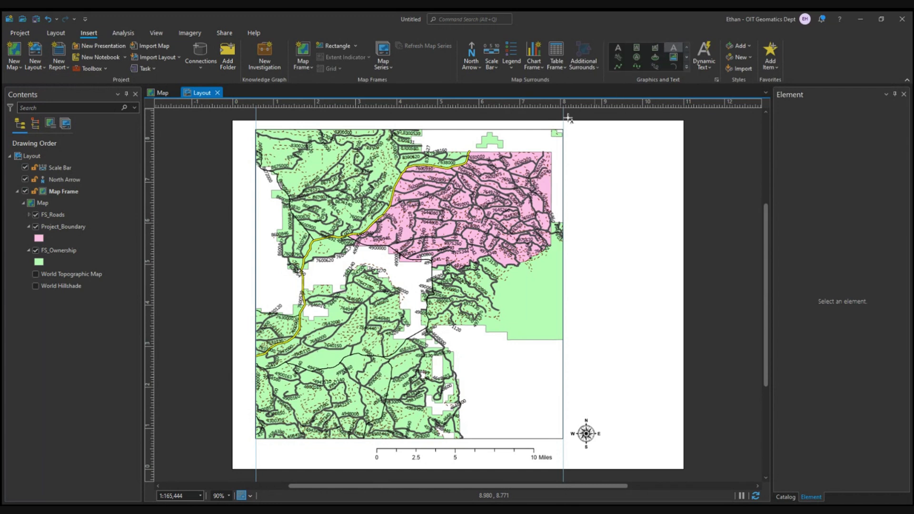
left_click(639, 50)
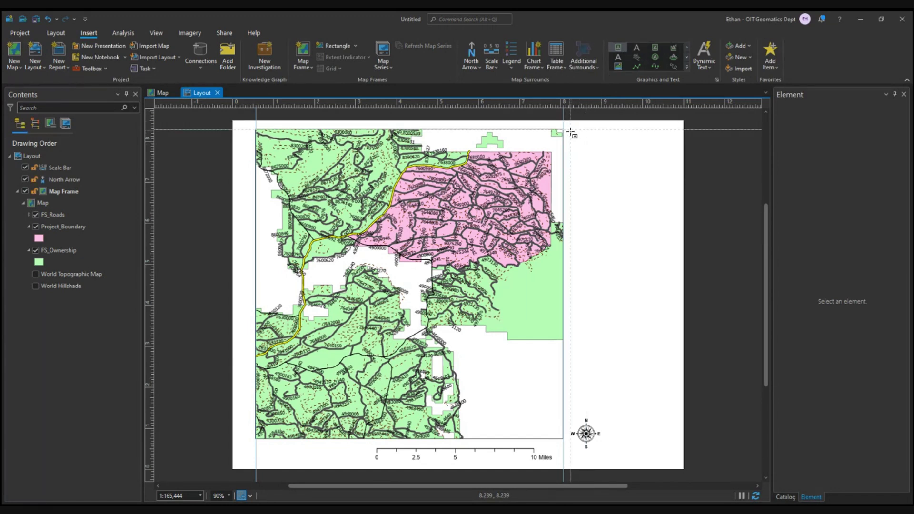
left_click_drag(568, 130, 679, 197)
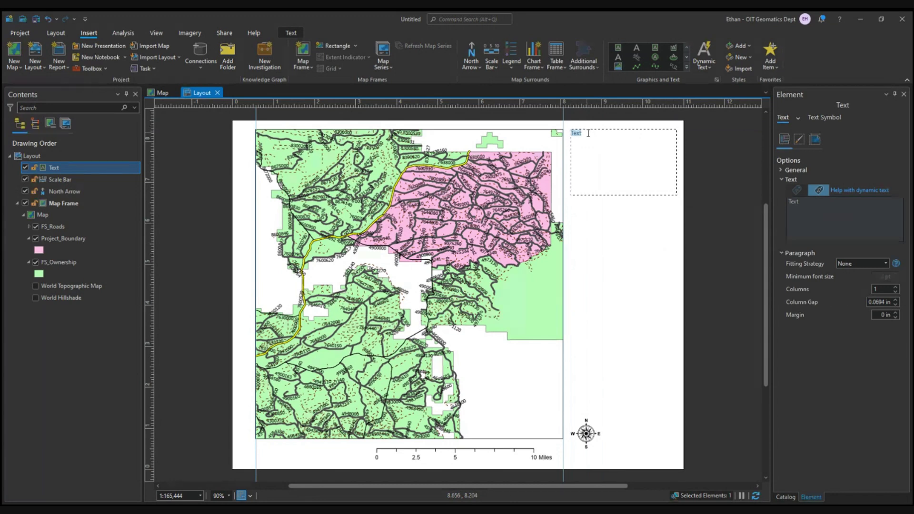
type("My Very First Map")
key("Escape")
left_click(576, 138)
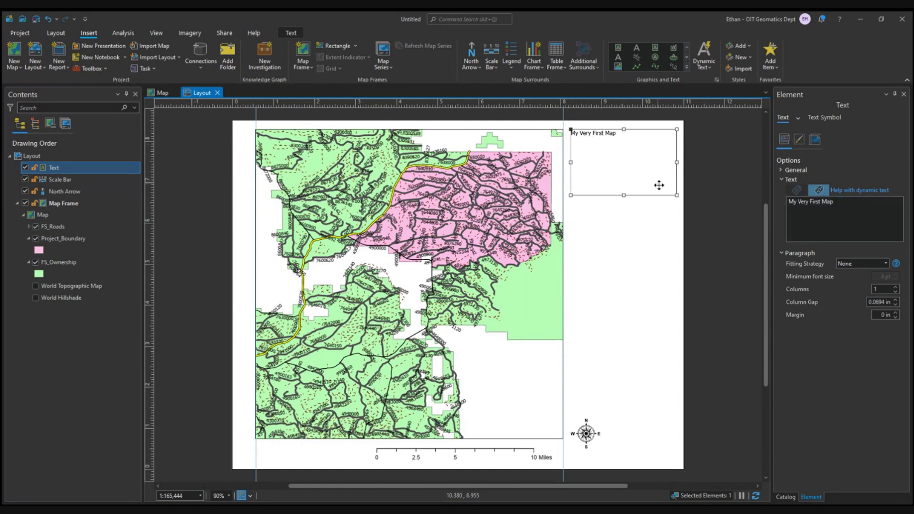
- Shorten the title text box by raising its lower edge closer to the text
left_click_drag(624, 196, 615, 154)
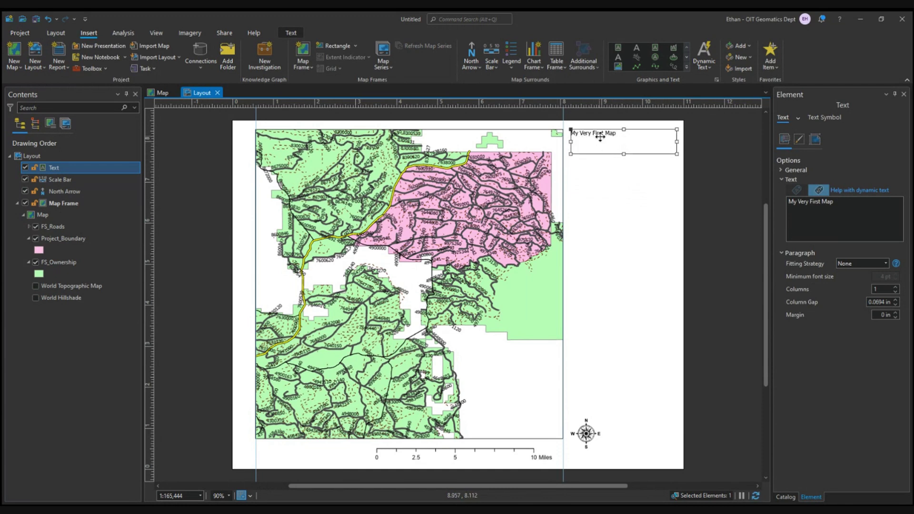
double_click(617, 134)
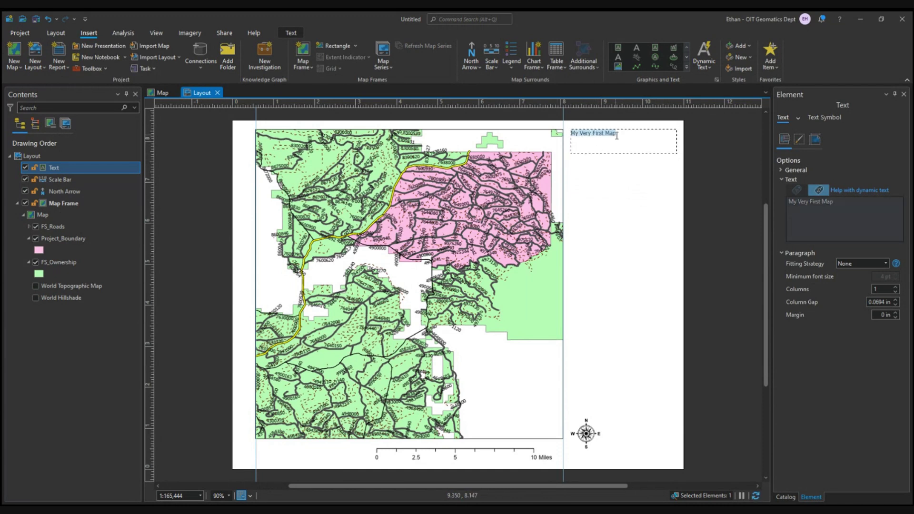
key("Escape")
- Set the title text's font size to 22 pt
right_click(590, 136)
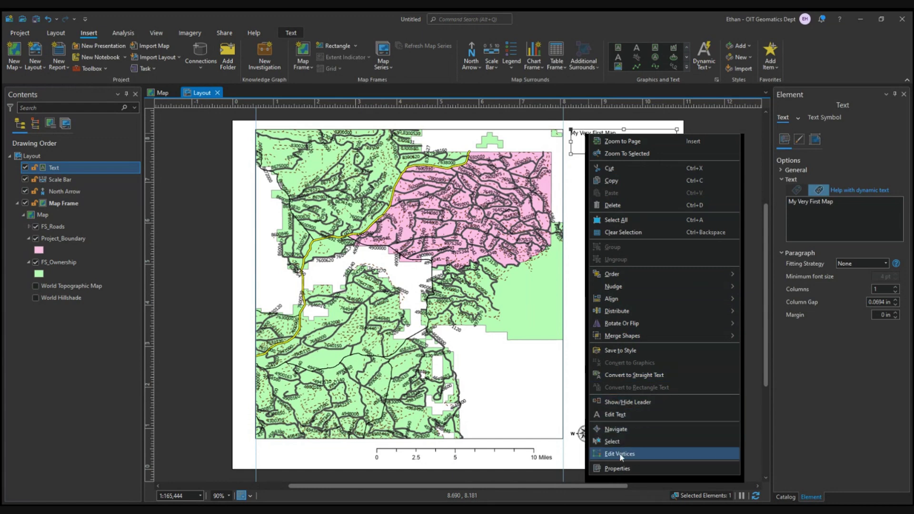
left_click(618, 469)
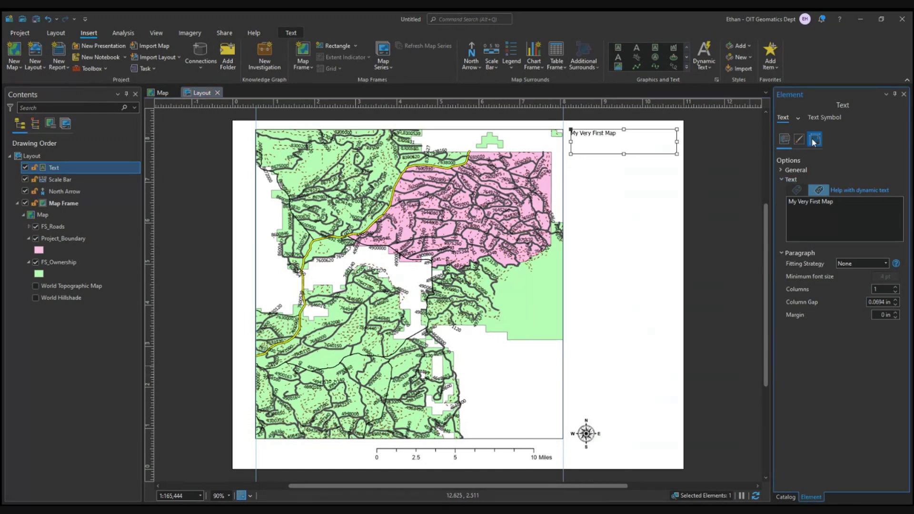
left_click(820, 117)
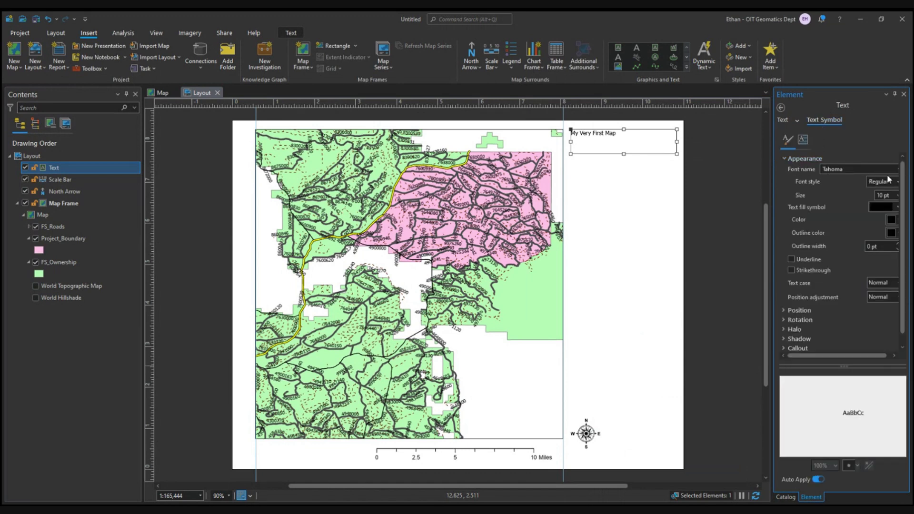
left_click(895, 196)
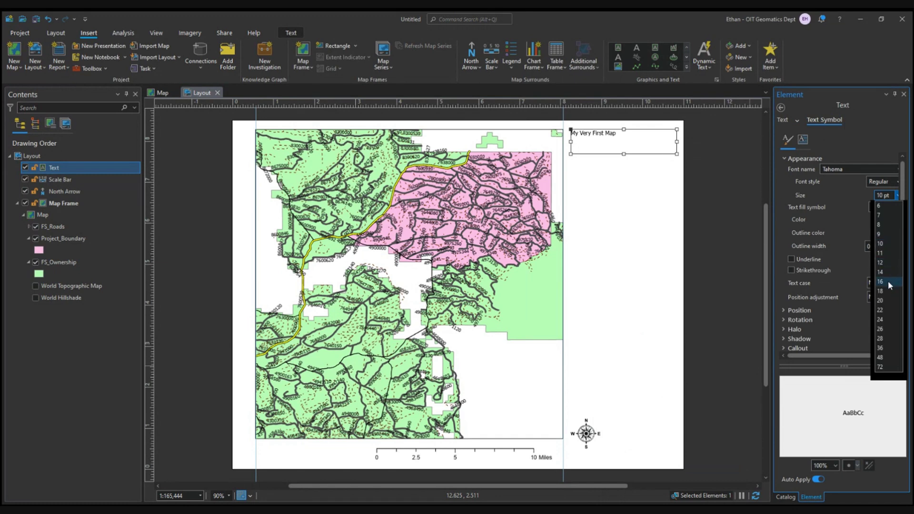
left_click(887, 310)
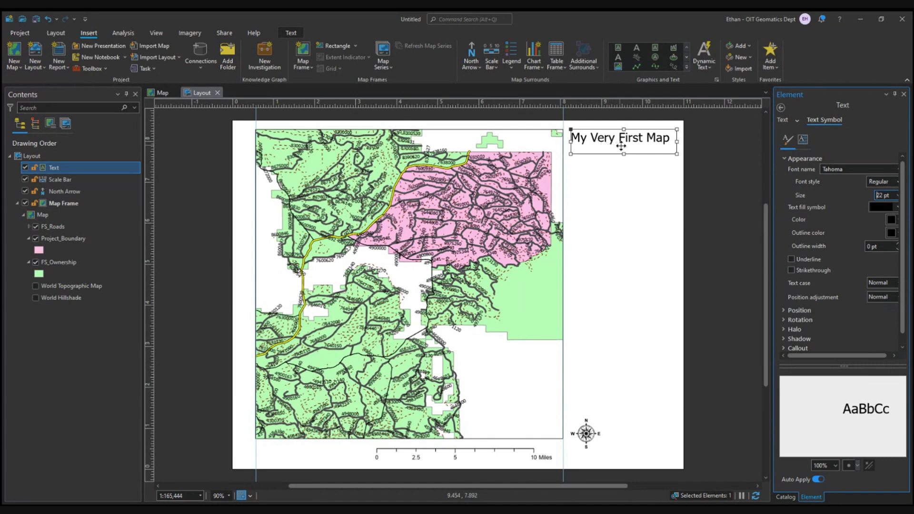
left_click(653, 163)
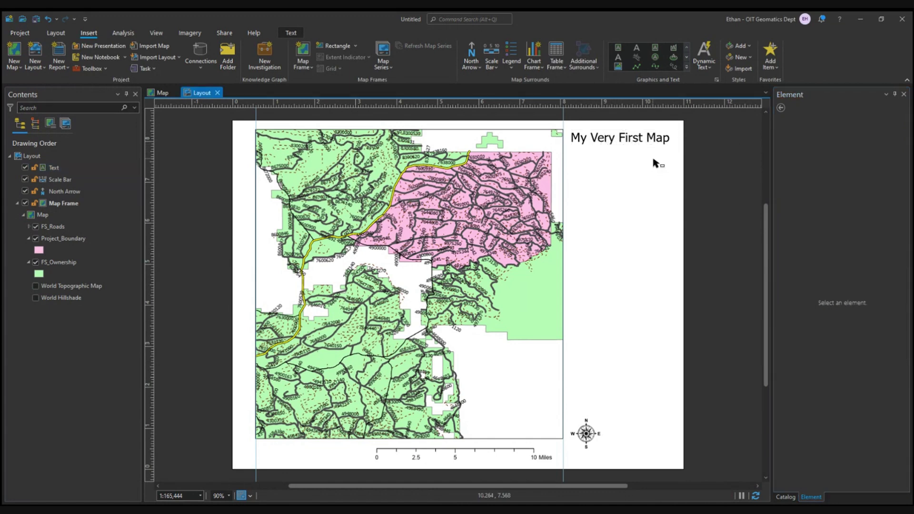
left_click(570, 148)
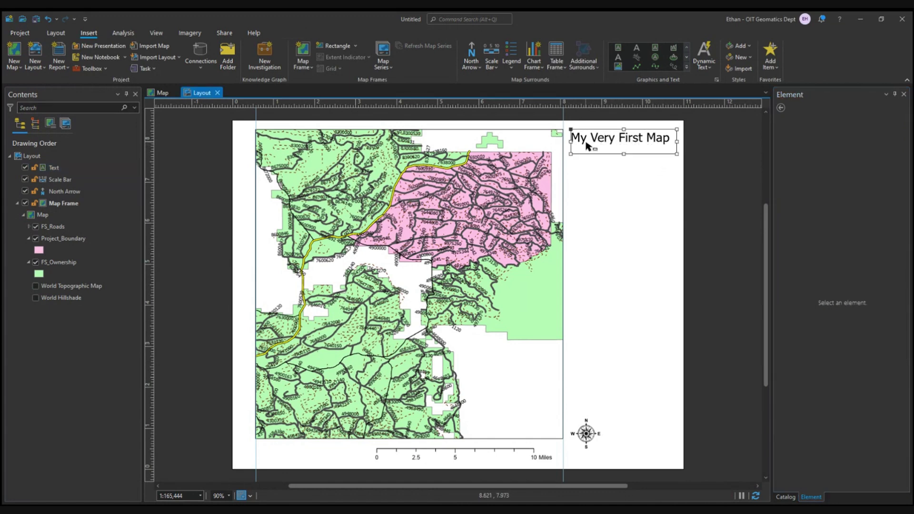
left_click(583, 171)
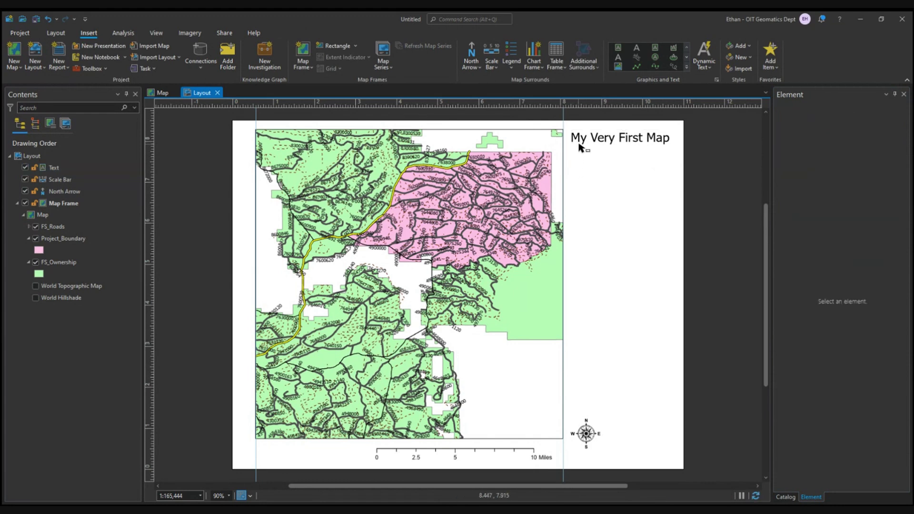
left_click(579, 146)
left_click(579, 177)
- Draw a rectangle around the title, from the map frame's right edge at the page top to just below the text
left_click(647, 60)
left_click(686, 67)
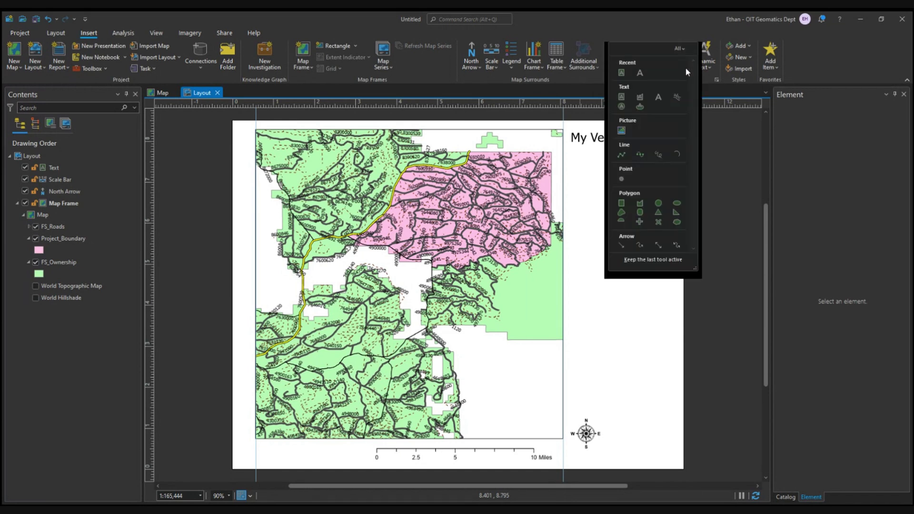
left_click(622, 203)
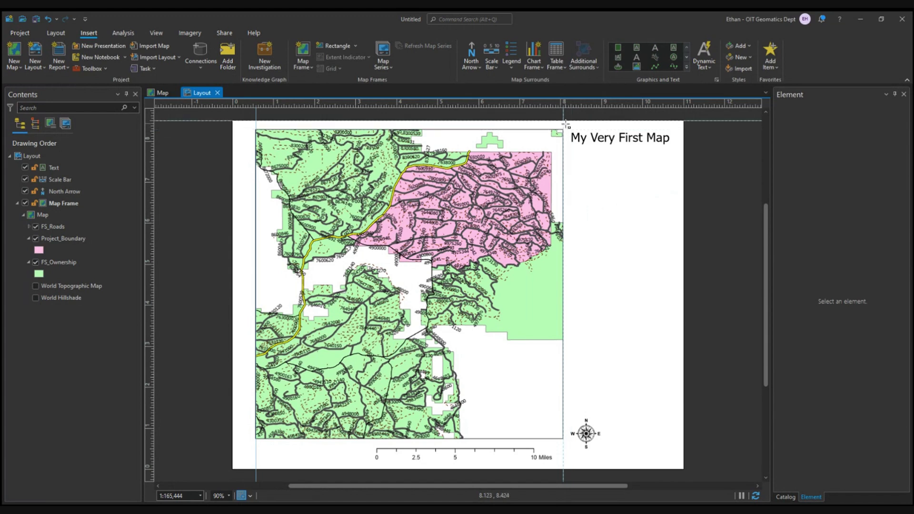
left_click_drag(565, 125, 678, 148)
left_click(618, 163)
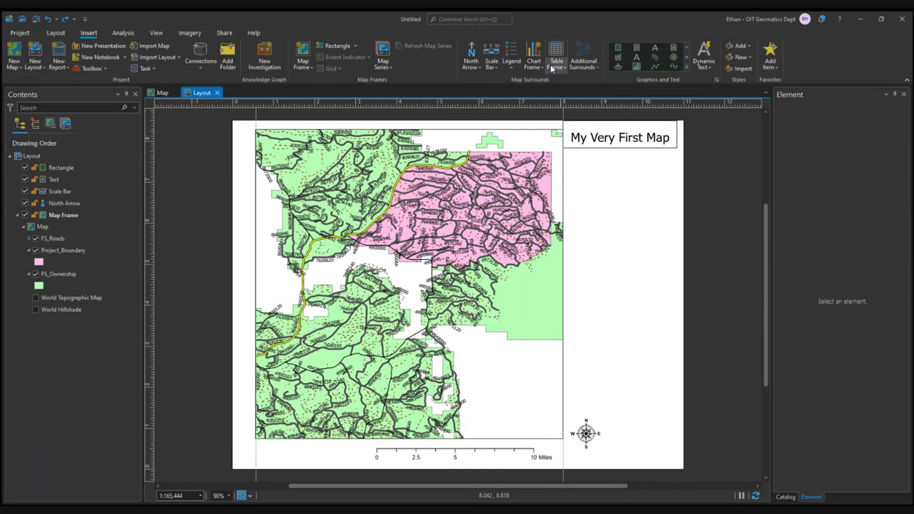
- Insert a Legend 6 style legend in the blank area below the title, to the right of the map frame
left_click(511, 68)
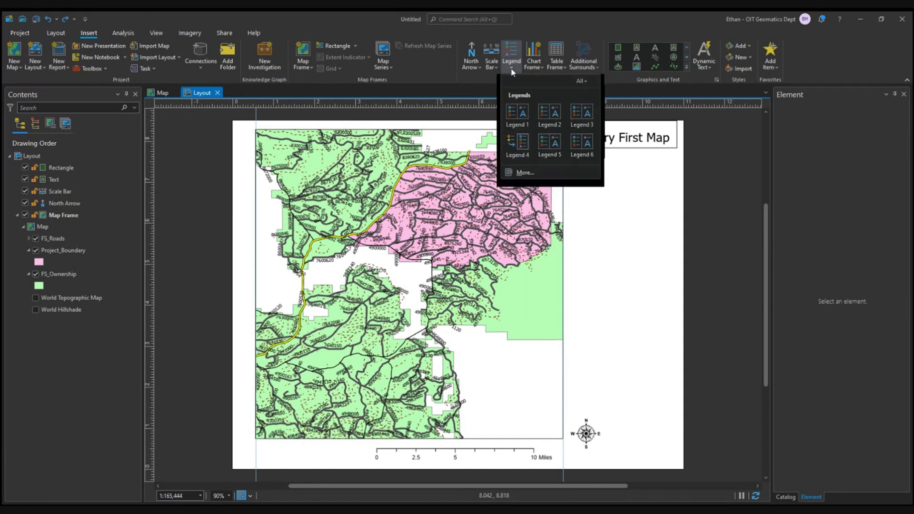
left_click(585, 143)
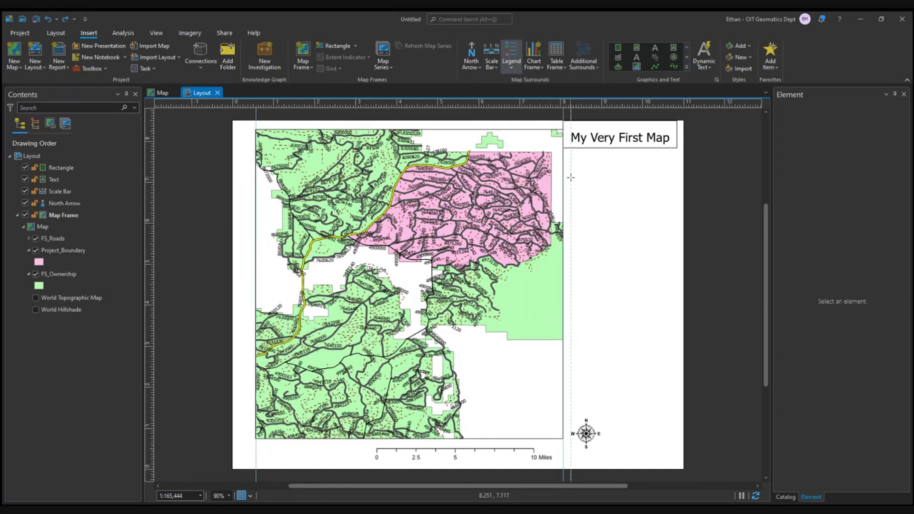
left_click_drag(571, 178, 678, 286)
left_click_drag(677, 286, 675, 289)
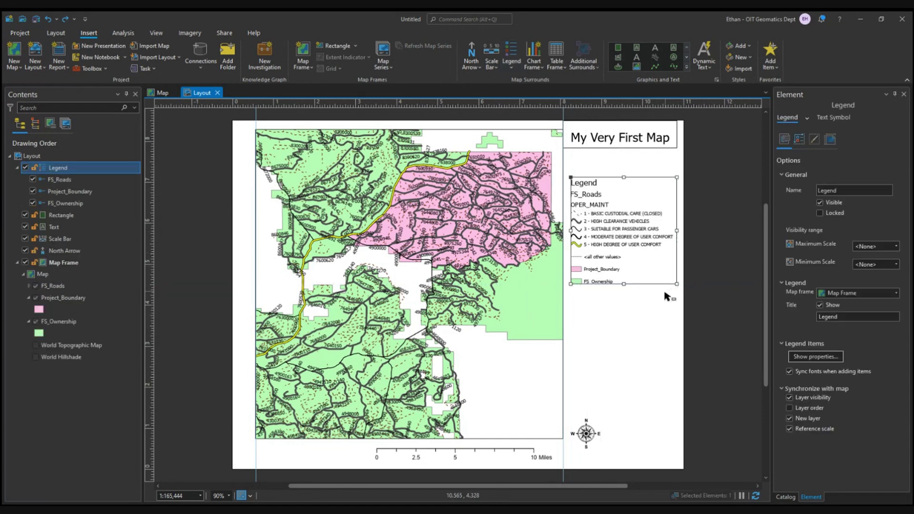
left_click(638, 317)
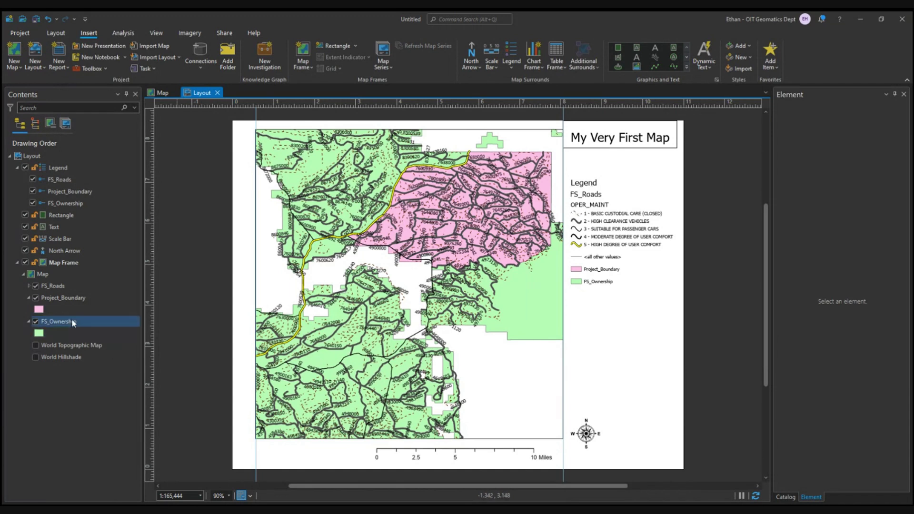
- Rename the FS_Roads layer as "USFS Road"
left_click(57, 311)
left_click(53, 285)
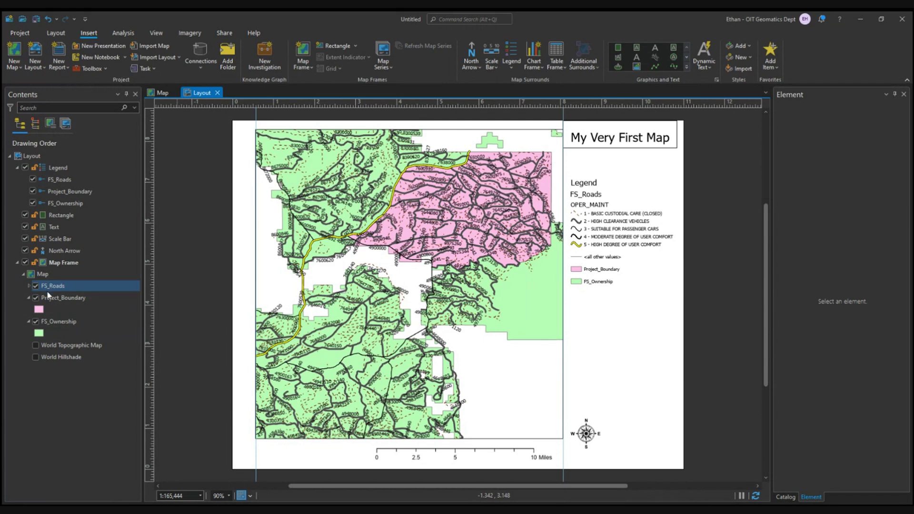
left_click(56, 302)
left_click(50, 287)
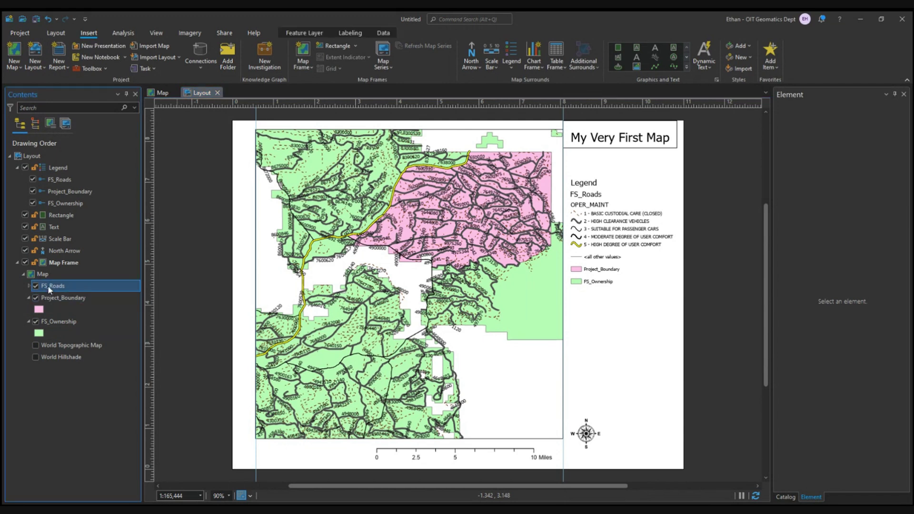
left_click(49, 287)
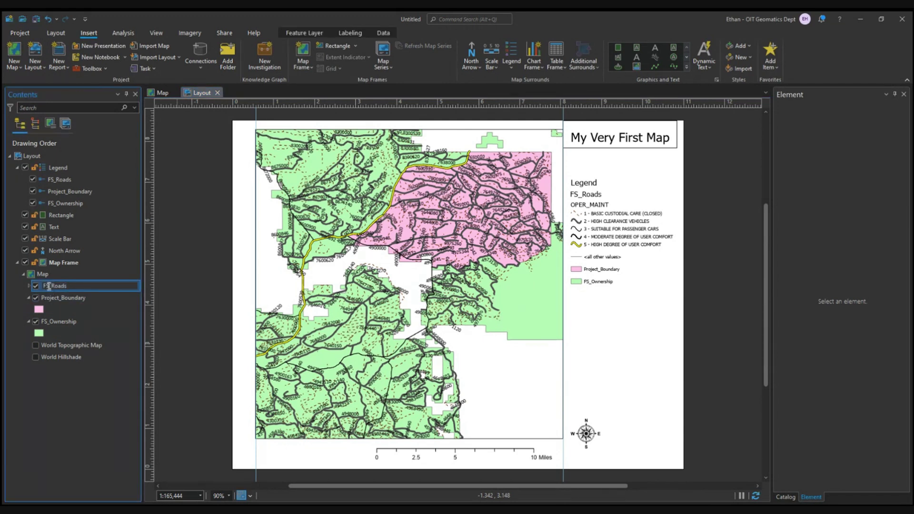
key("BackSpace")
key("BackSpace")
key("BackSpace")
type("USFS_")
key("BackSpace")
left_click(76, 285)
key("BackSpace")
- Rename the Project_Boundary layer as "Project Boundary"
left_click(54, 299)
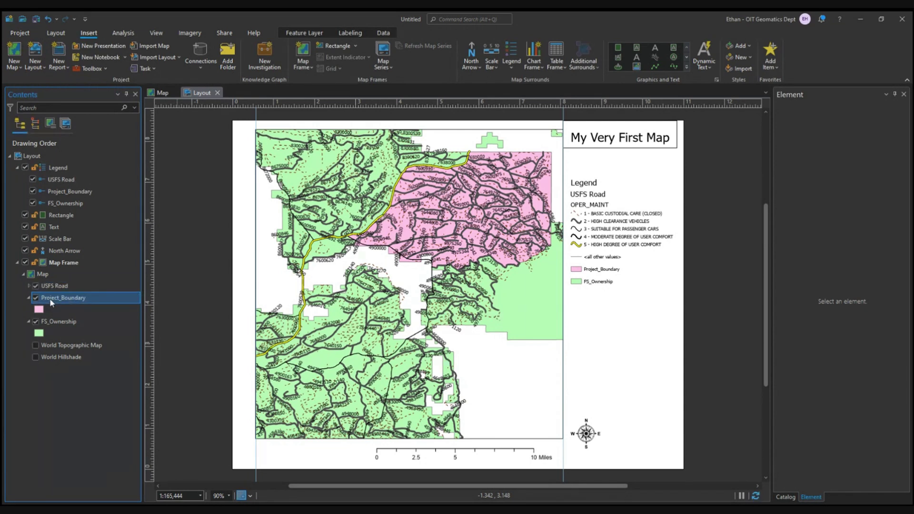
left_click(61, 300)
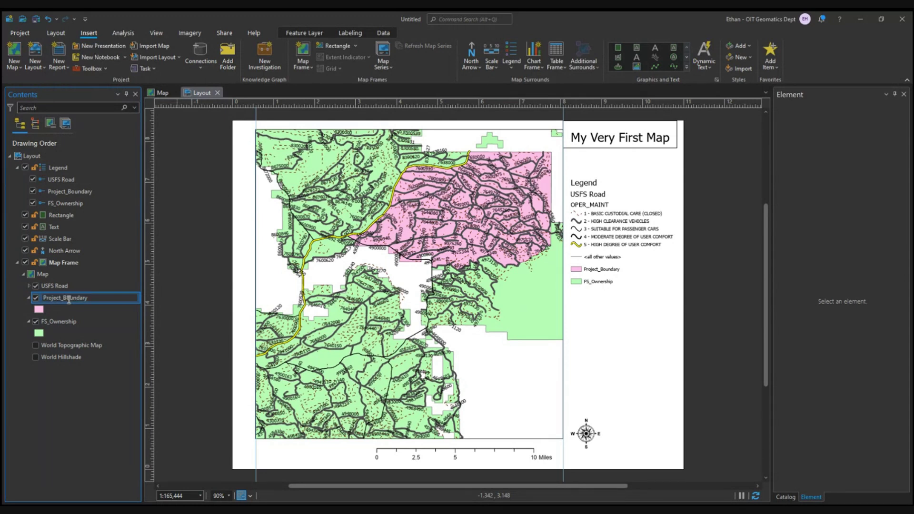
key("BackSpace")
- Rename the FS_Ownership layer as "USFS Ownership"
left_click(51, 323)
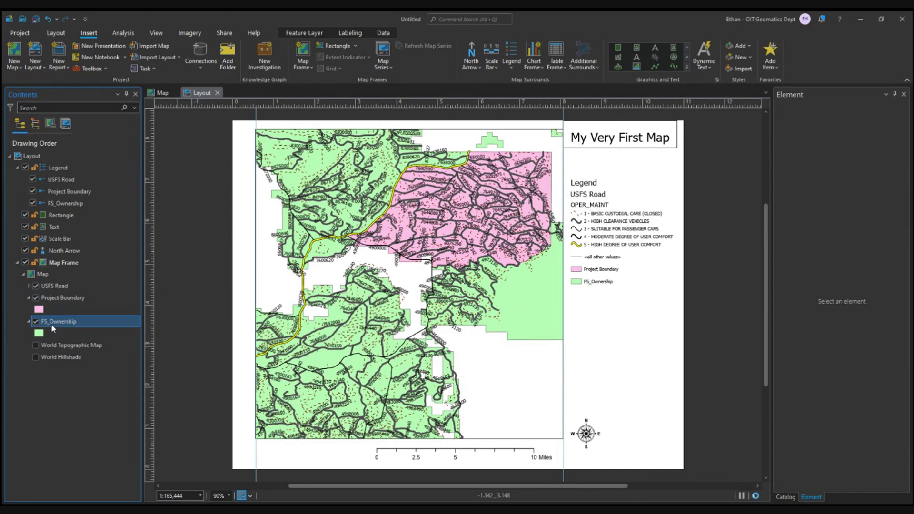
left_click(48, 322)
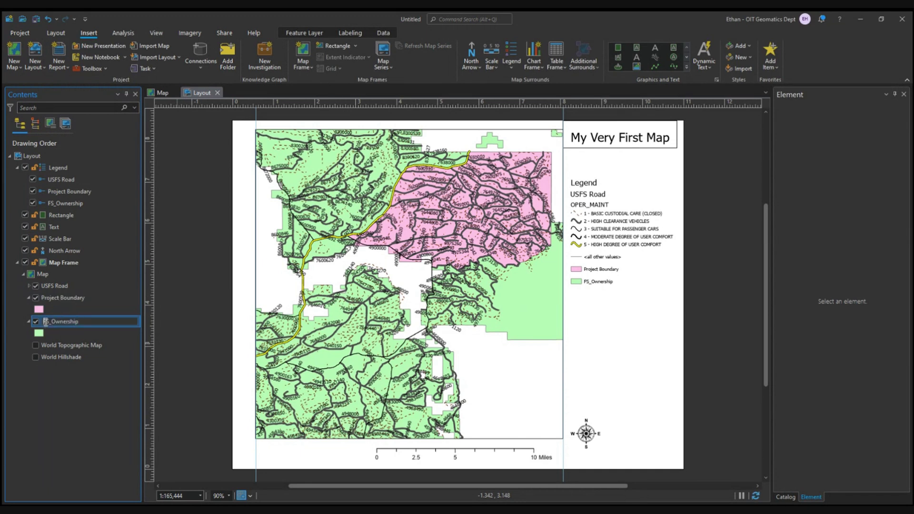
key("Escape")
left_click(45, 321)
type("S")
key("BackSpace")
key("Up")
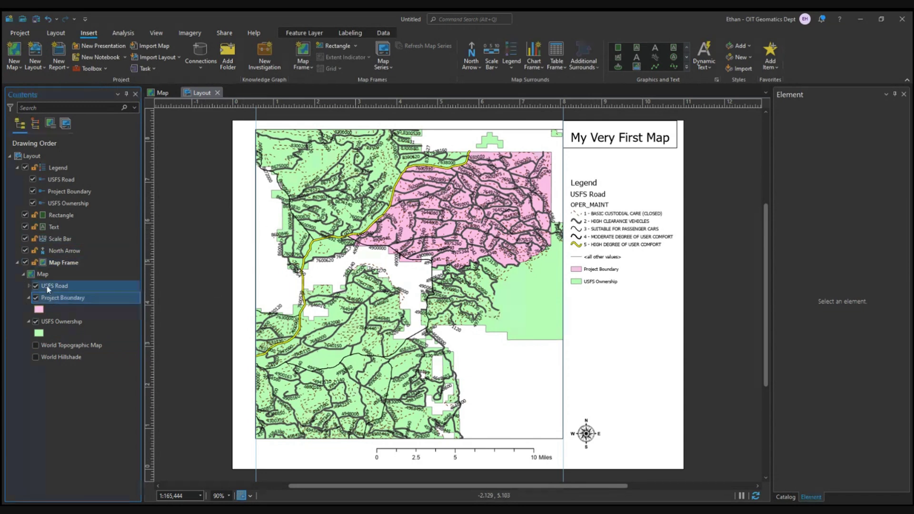
- Clear the OPER_MAINT field heading under the USFS Road layer so it is left out of the legend
left_click(53, 295)
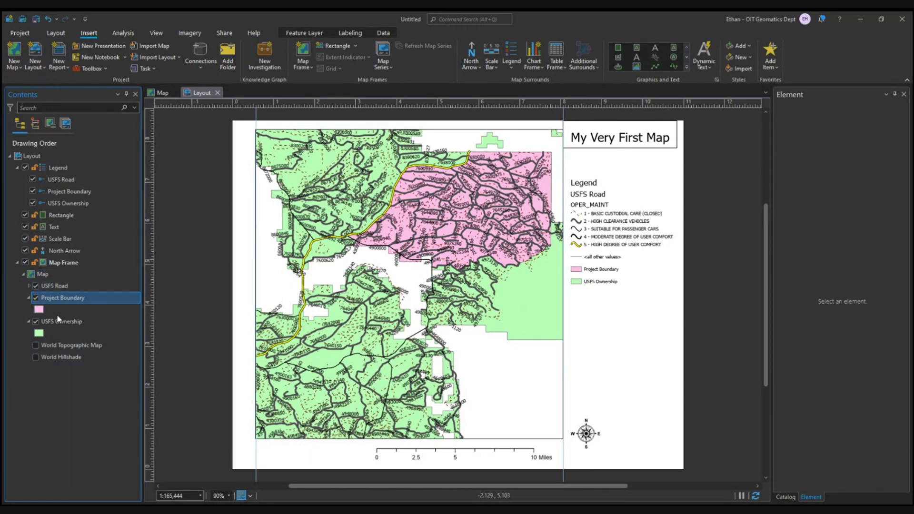
left_click(29, 285)
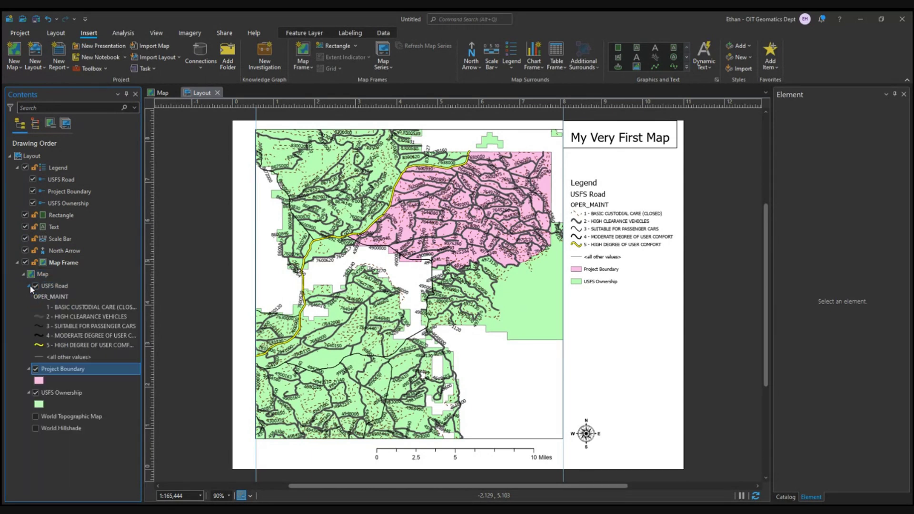
left_click(54, 298)
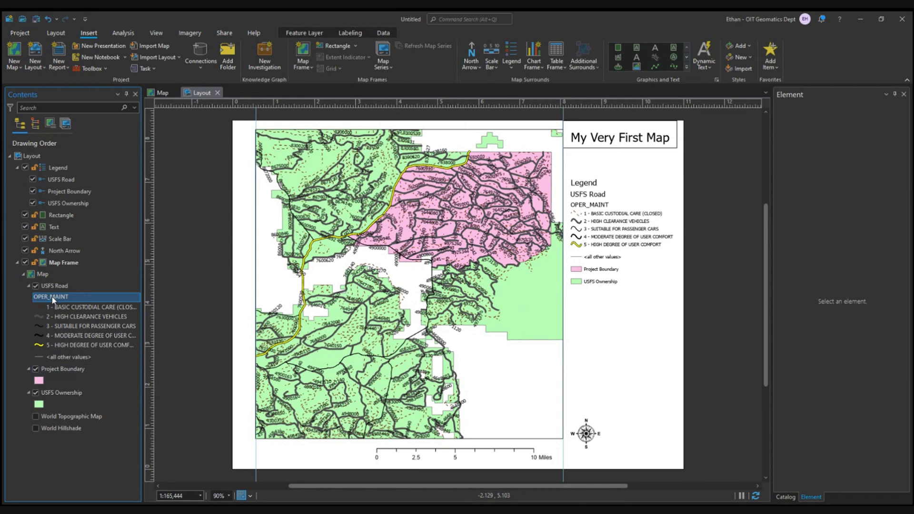
left_click(52, 297)
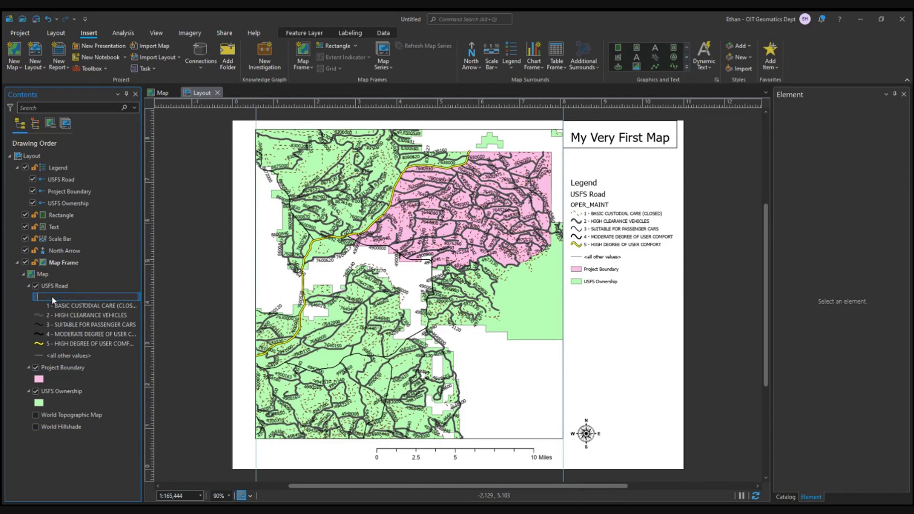
left_click(48, 287)
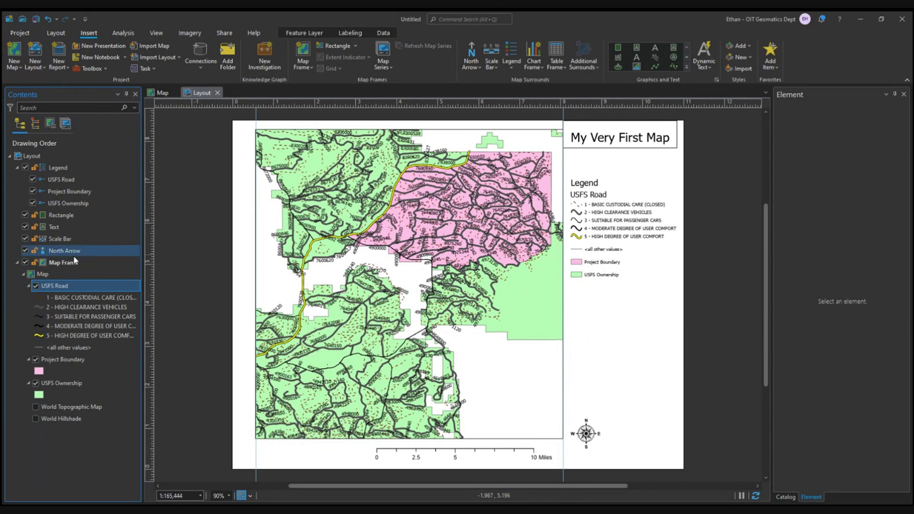
- Remove the <all other values> class from the USFS Road layer's symbology
right_click(58, 285)
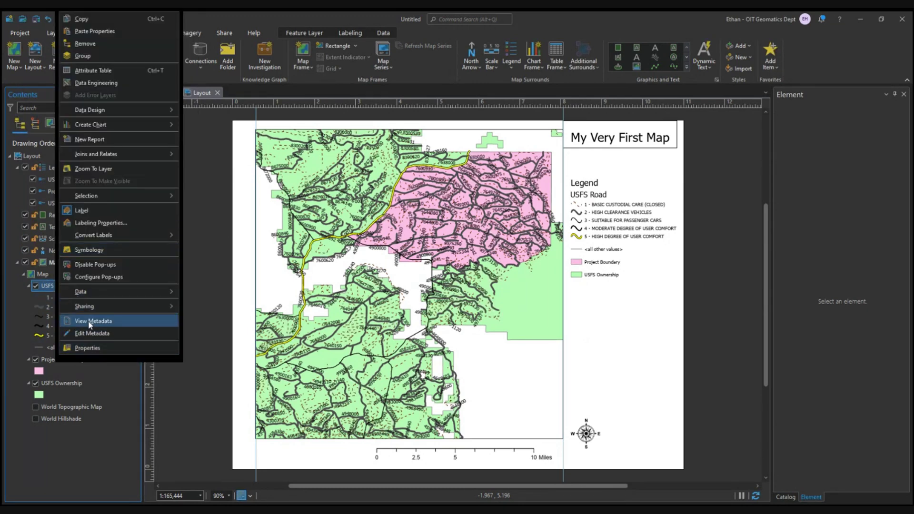
left_click(91, 250)
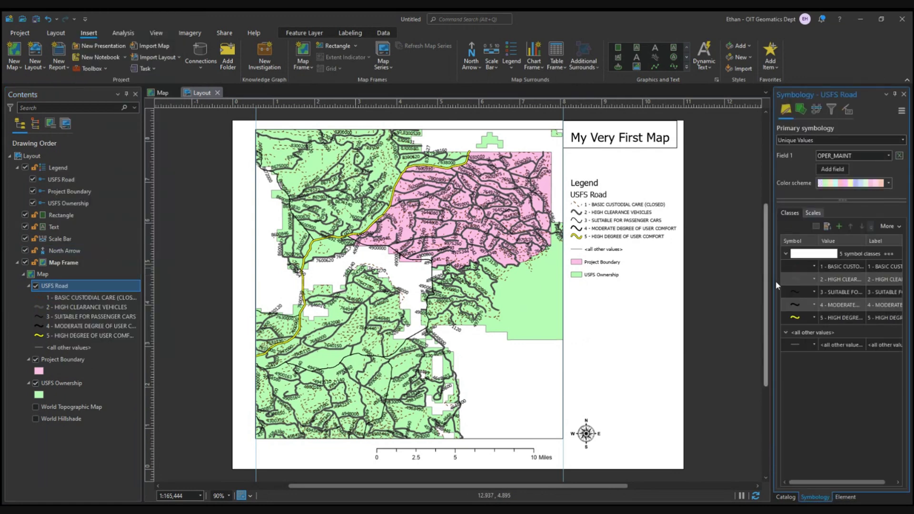
left_click(809, 346)
right_click(833, 351)
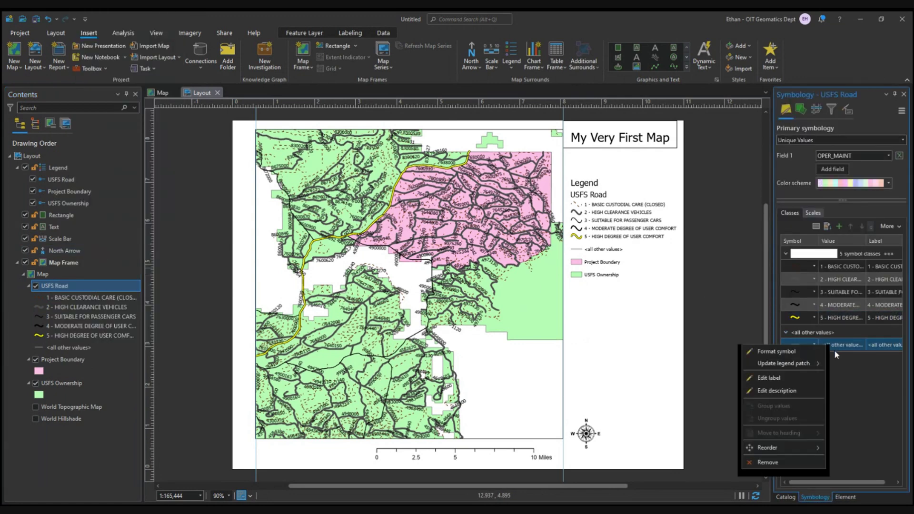
left_click(767, 462)
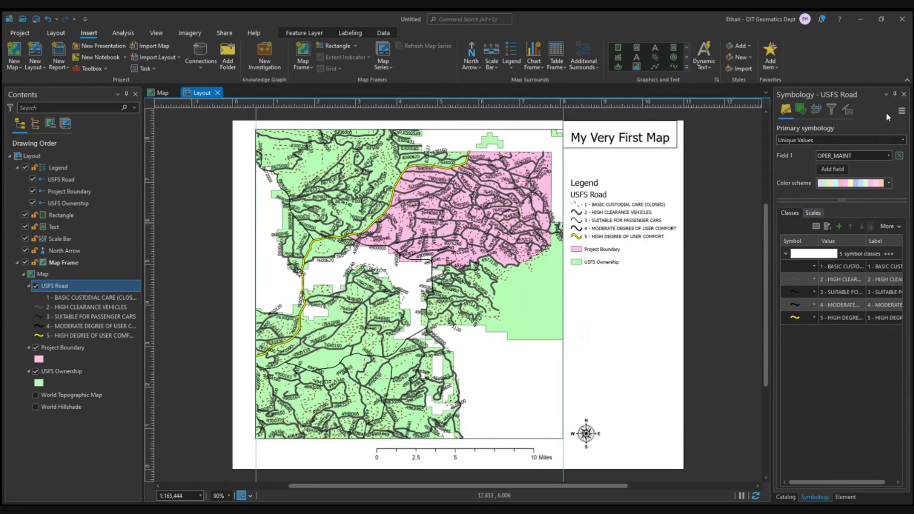
left_click(903, 94)
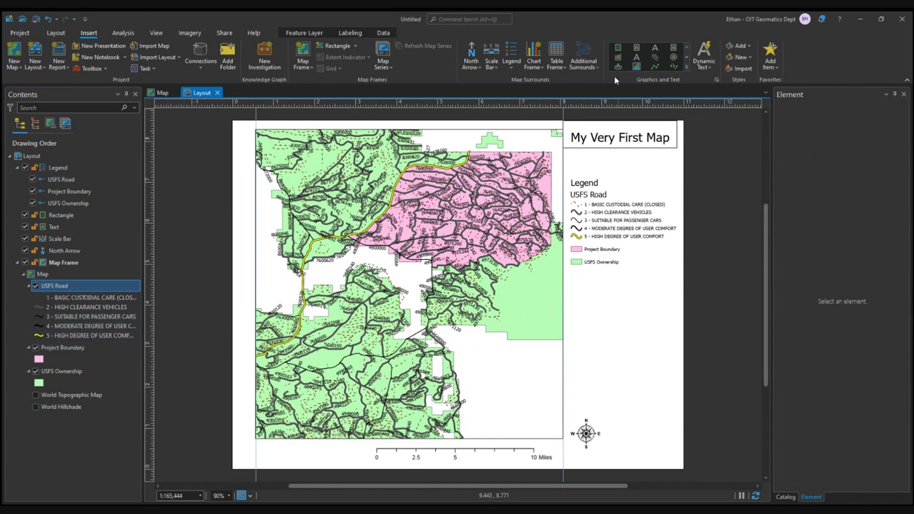
left_click(656, 51)
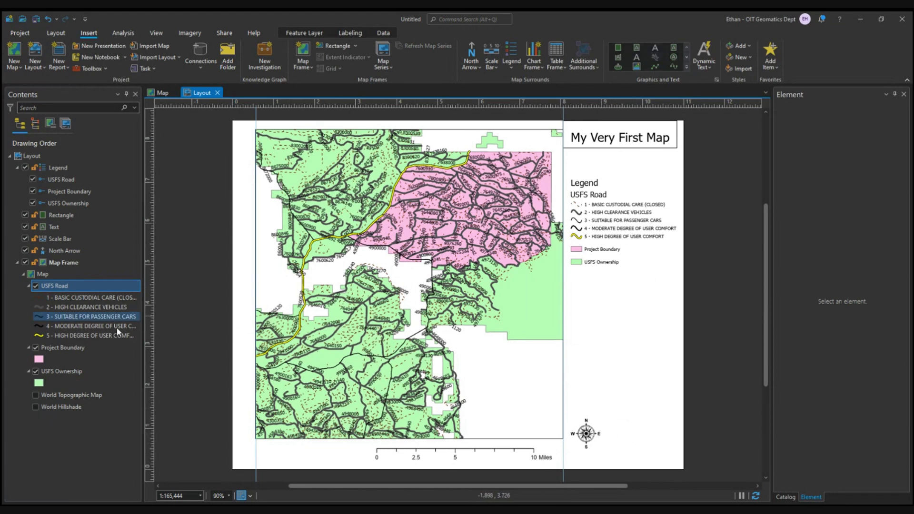
right_click(57, 275)
left_click(75, 262)
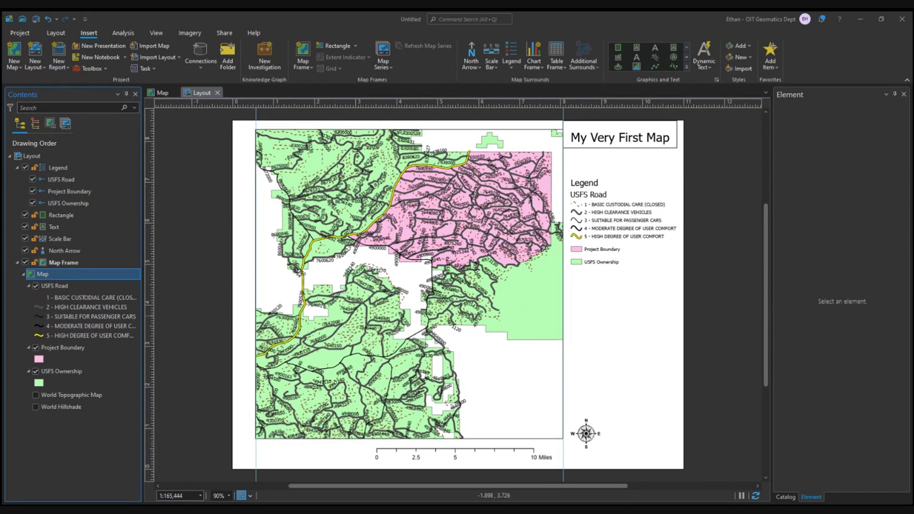
left_click(580, 367)
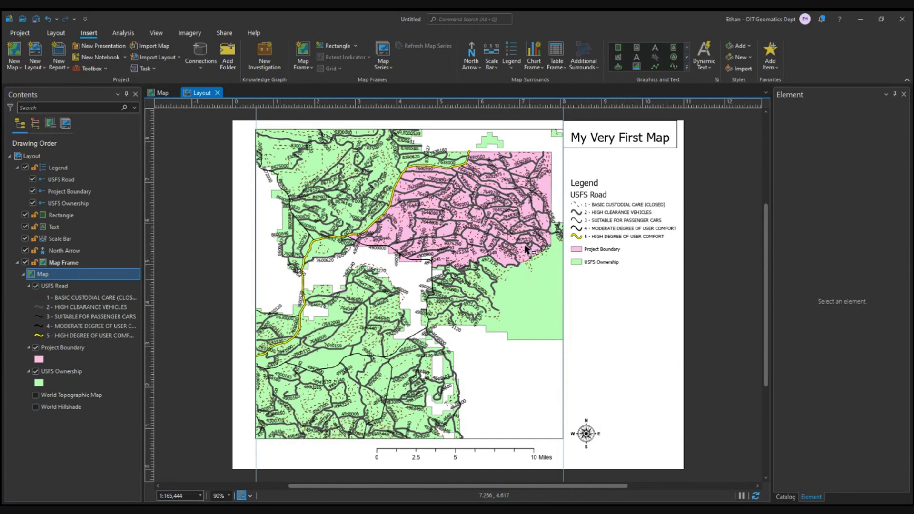
- Insert the FS_Logo picture on the layout, just to the right of the north arrow
left_click(636, 67)
left_click(636, 66)
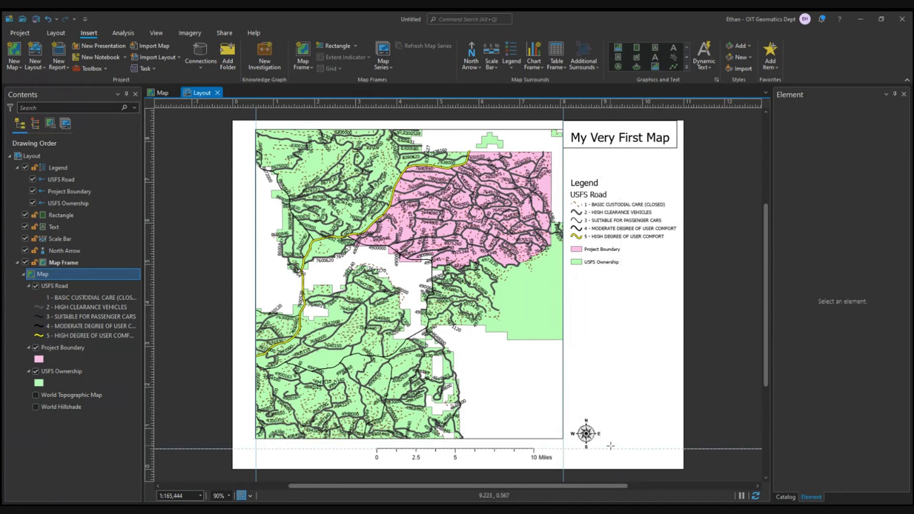
left_click_drag(610, 448, 637, 412)
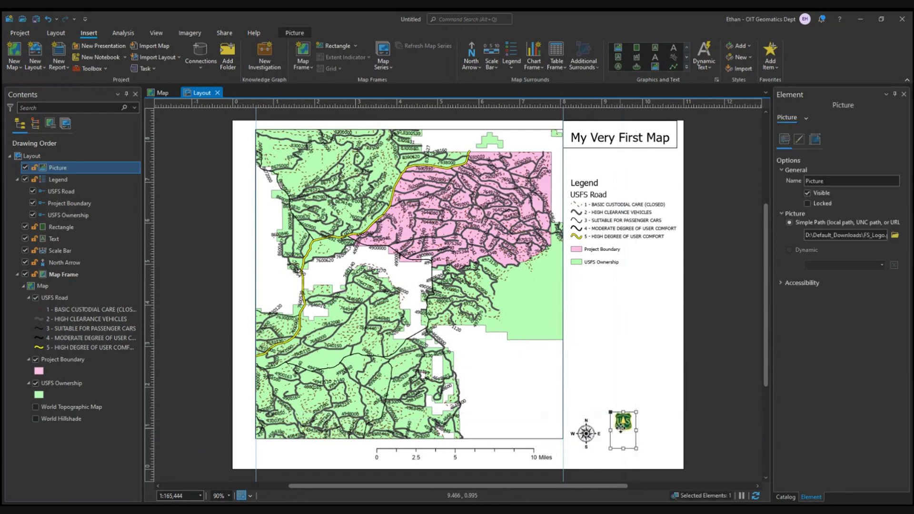
- Move the logo picture down so that it lines up horizontally with the north arrow
left_click_drag(624, 422, 622, 435)
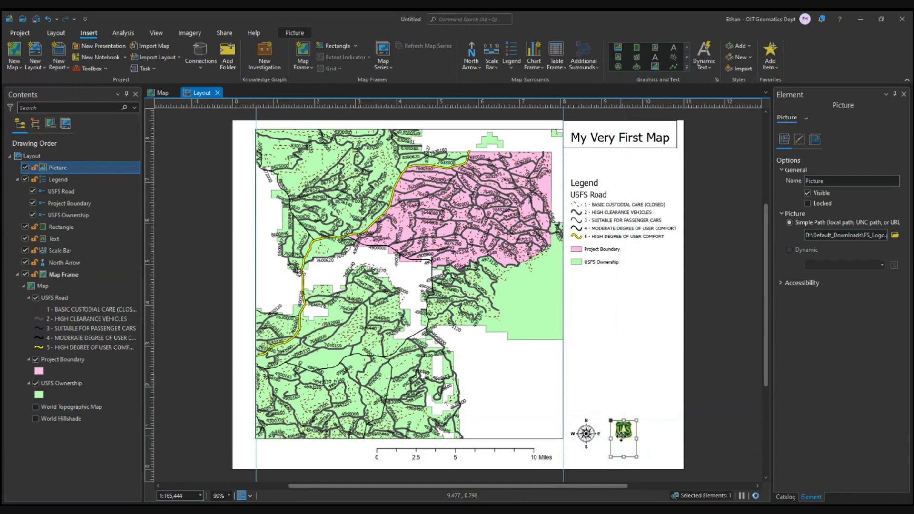
left_click(627, 400)
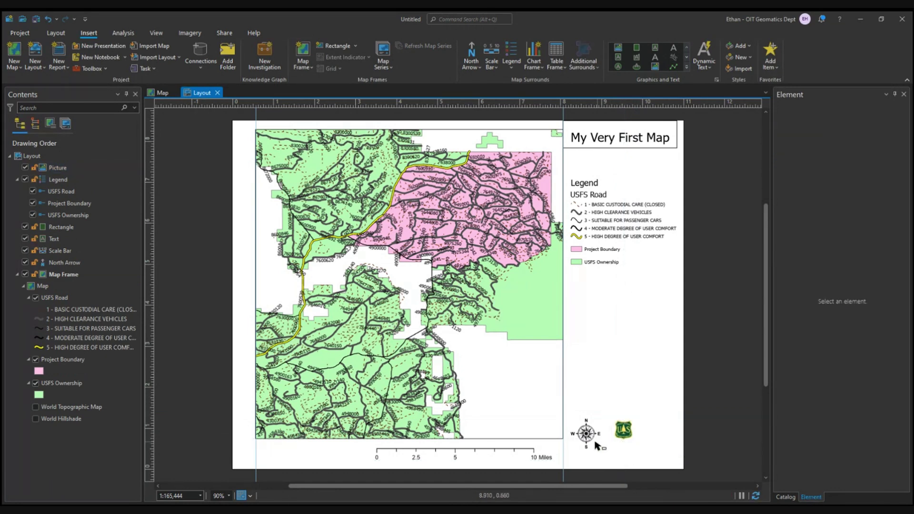
left_click(622, 434)
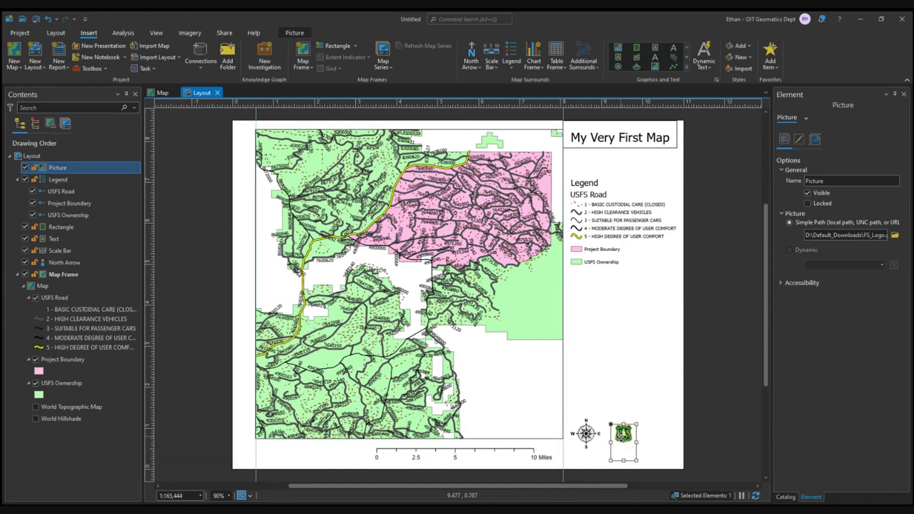
left_click(618, 401)
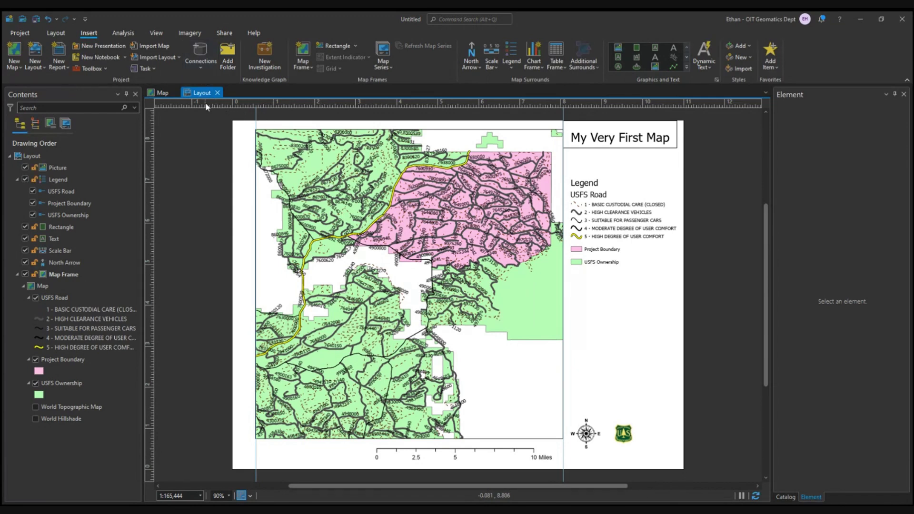
- Draw a rectangle over the lower-left part of the map frame, starting at the frame's left edge
left_click(686, 67)
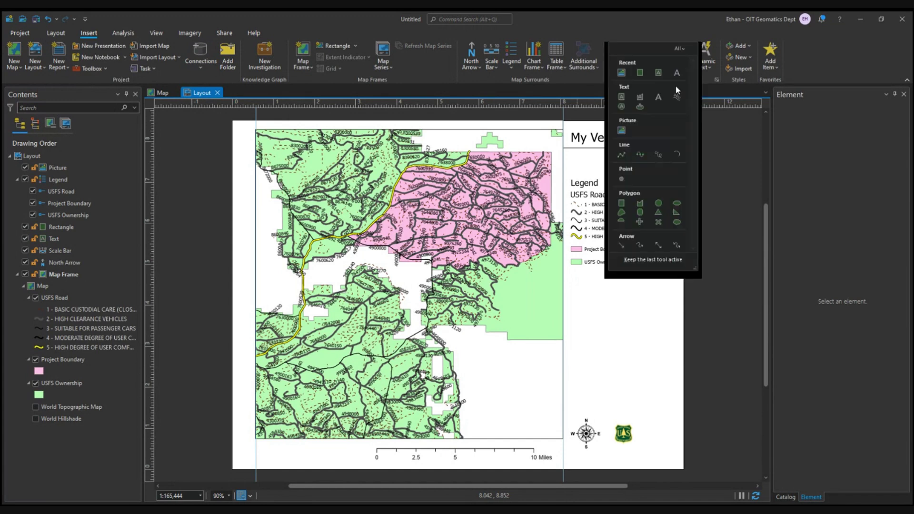
left_click(624, 206)
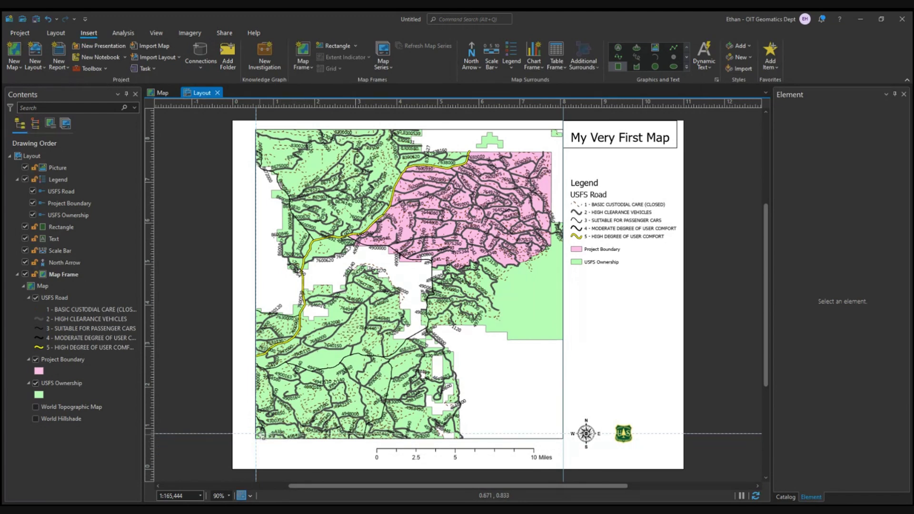
left_click_drag(256, 413, 433, 304)
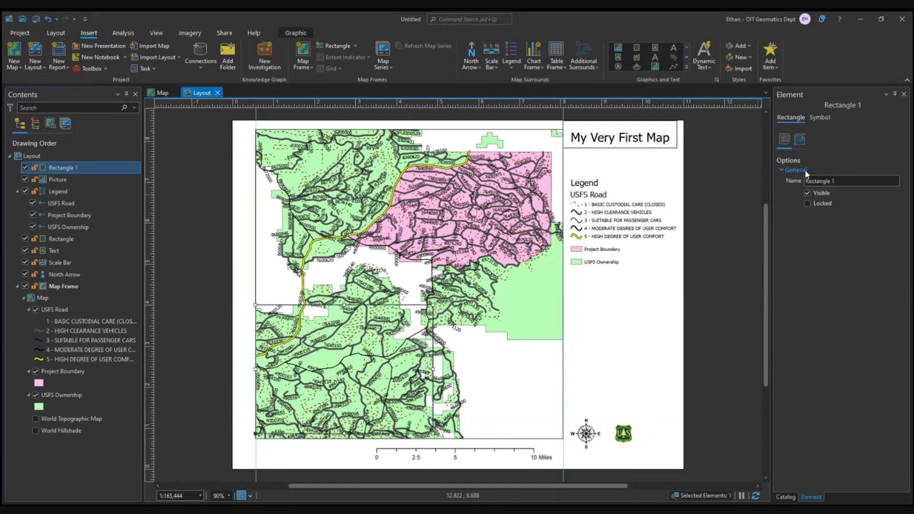
- Fill the new rectangle over the map frame with white
left_click(820, 117)
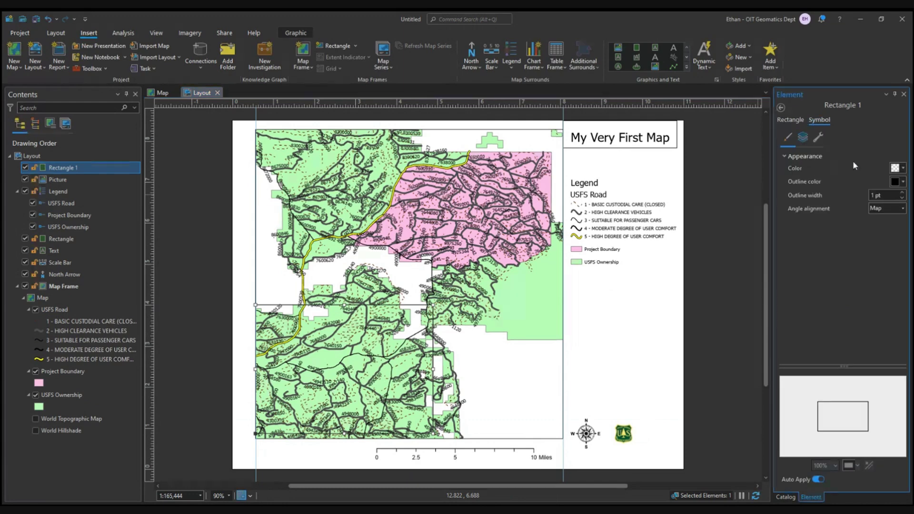
left_click(899, 168)
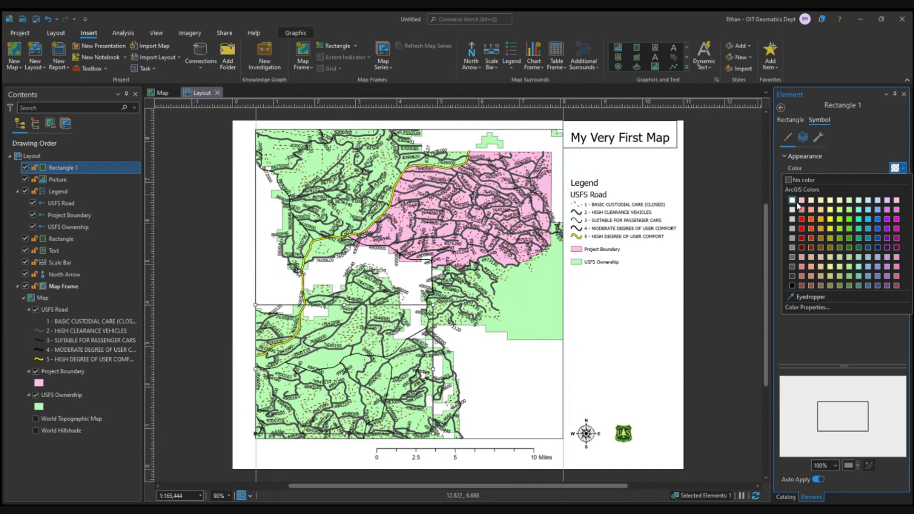
left_click(799, 204)
left_click(725, 325)
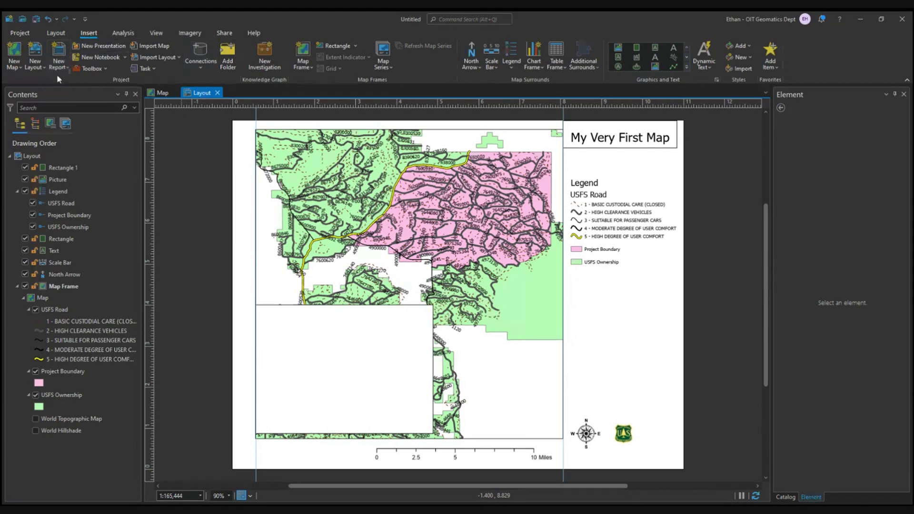
- Create a new map in the project and name it Indicator Map
left_click(17, 67)
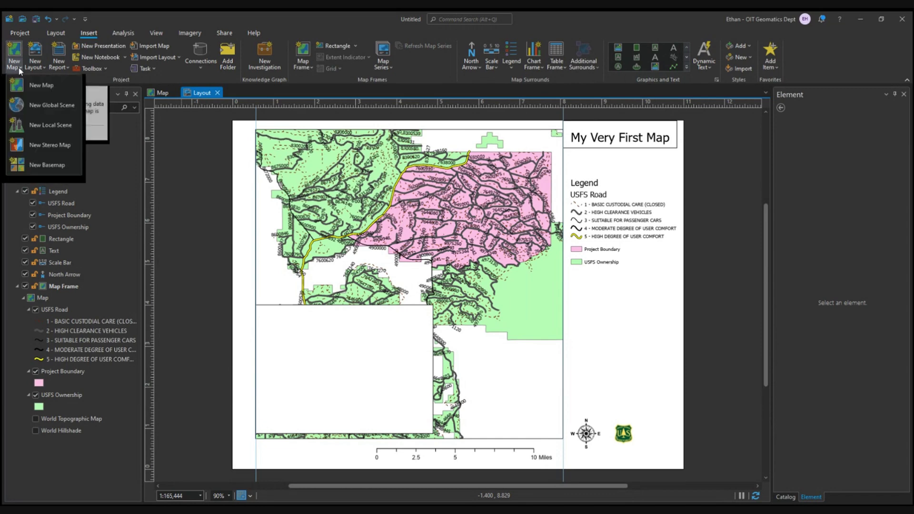
left_click(24, 86)
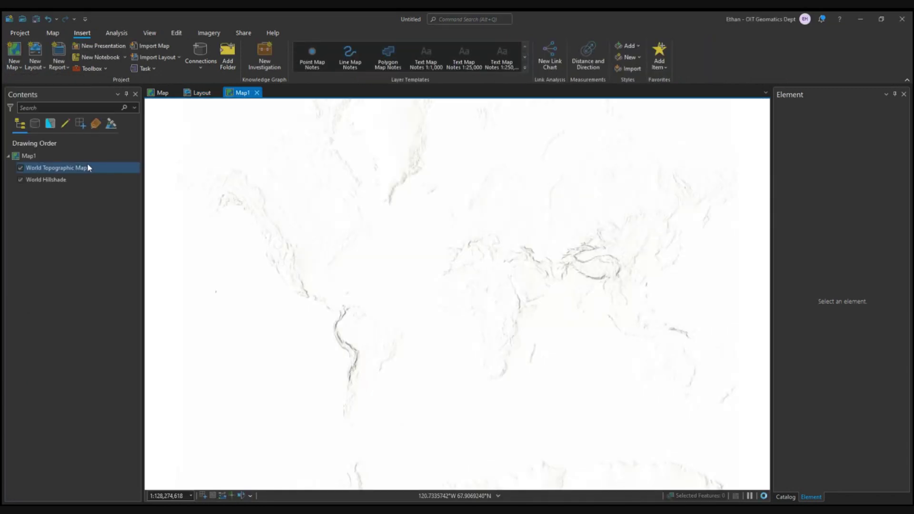
left_click(47, 156)
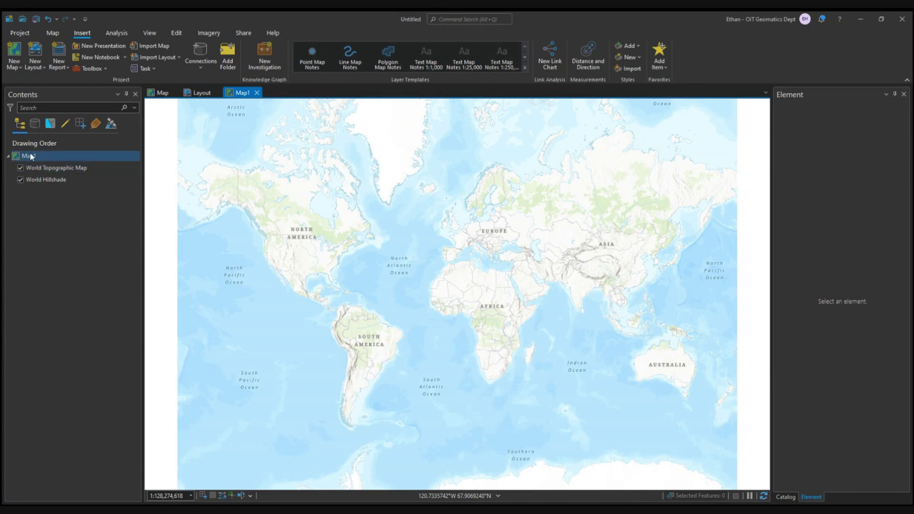
left_click(36, 160)
left_click(35, 159)
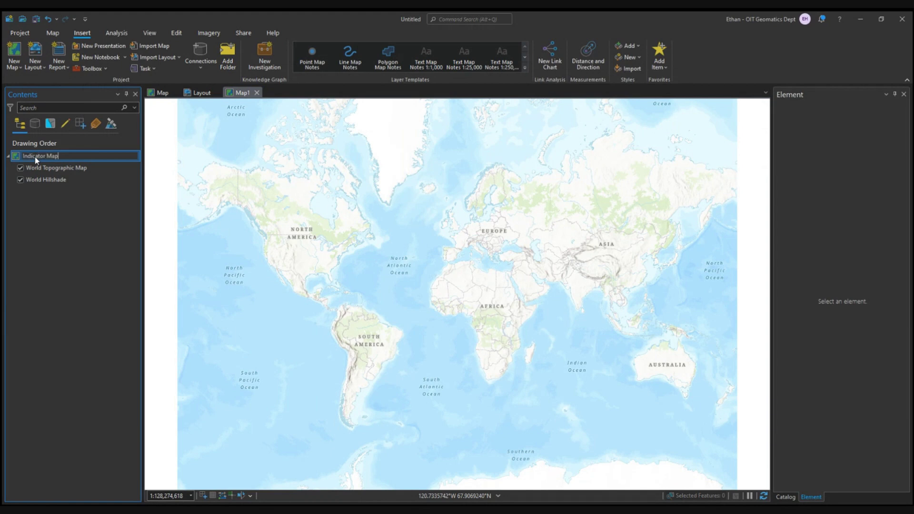
- Turn off the World Topographic Map and World Hillshade layers in the Indicator Map
left_click(28, 167)
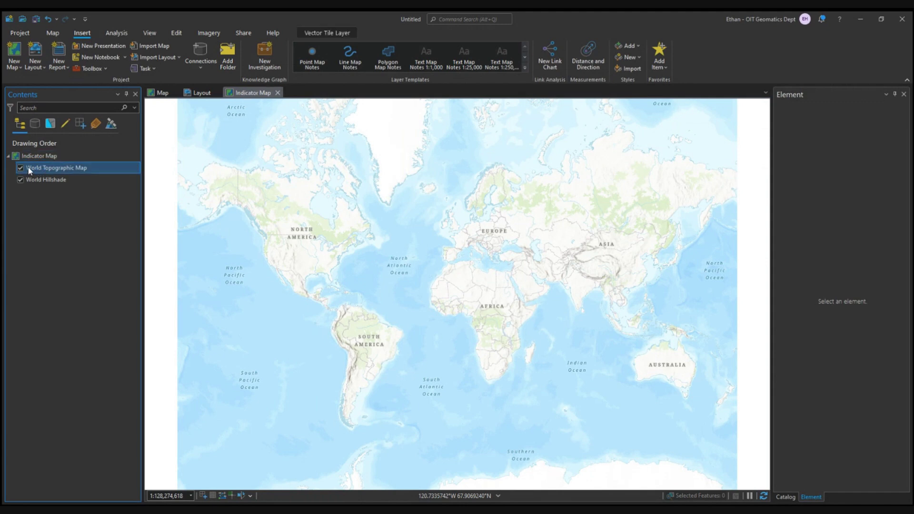
left_click(20, 168)
left_click(20, 180)
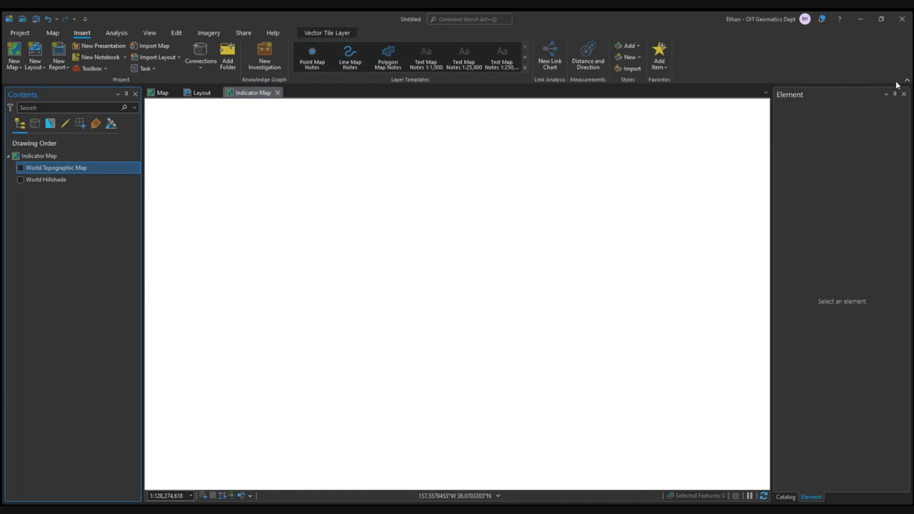
- Add FS_Ownership.shp from the project's ShapeFiles folder to the Indicator Map
left_click(903, 94)
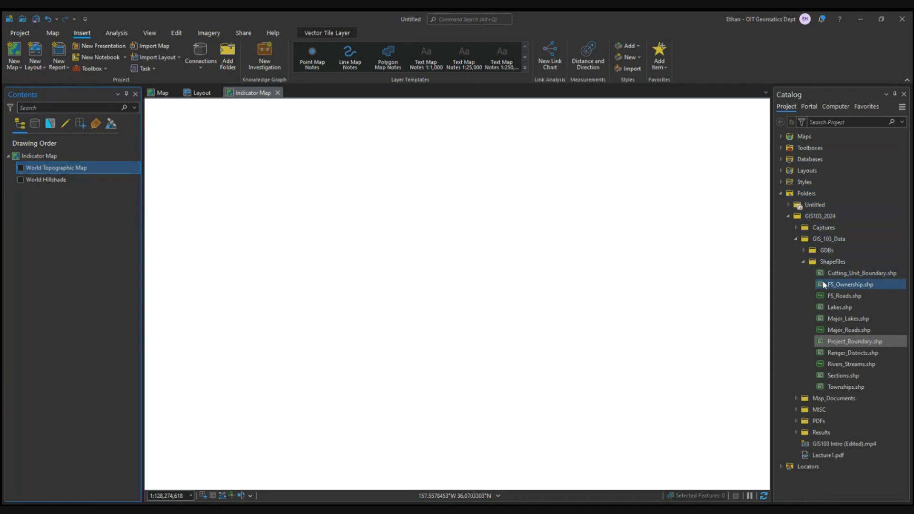
right_click(810, 282)
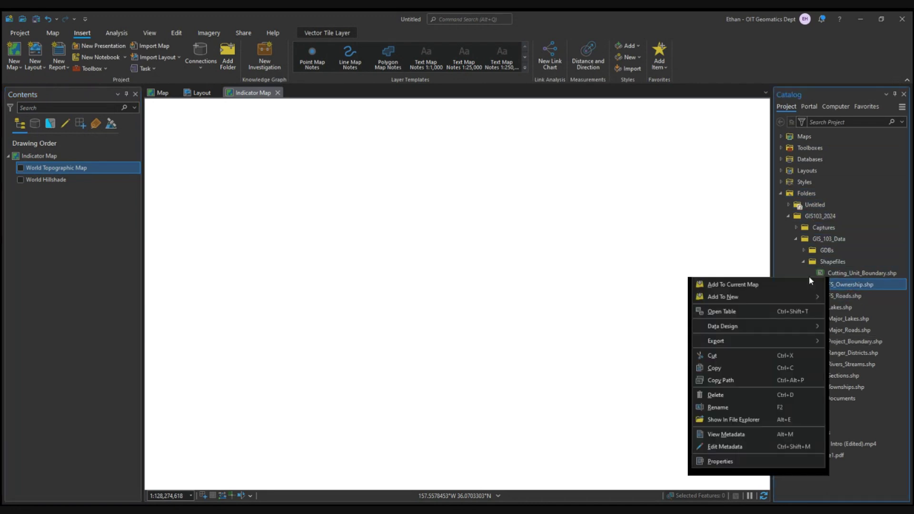
left_click(723, 286)
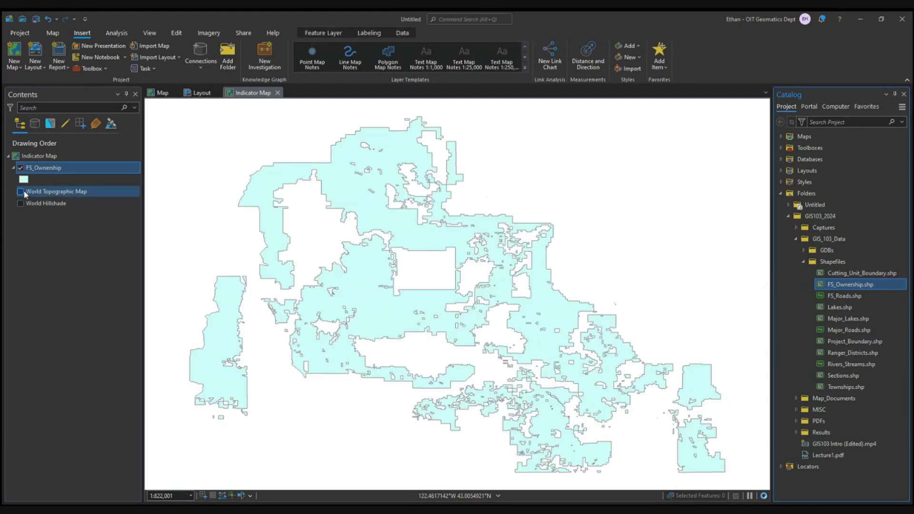
- Set the FS_Ownership symbol in the Indicator Map to a Chrysoprase green fill with a 0 pt outline width
left_click(24, 179)
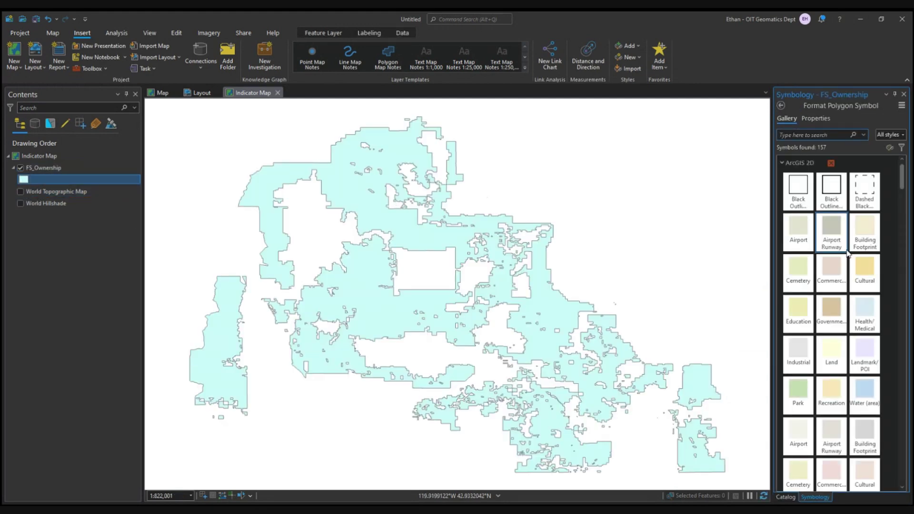
left_click(827, 117)
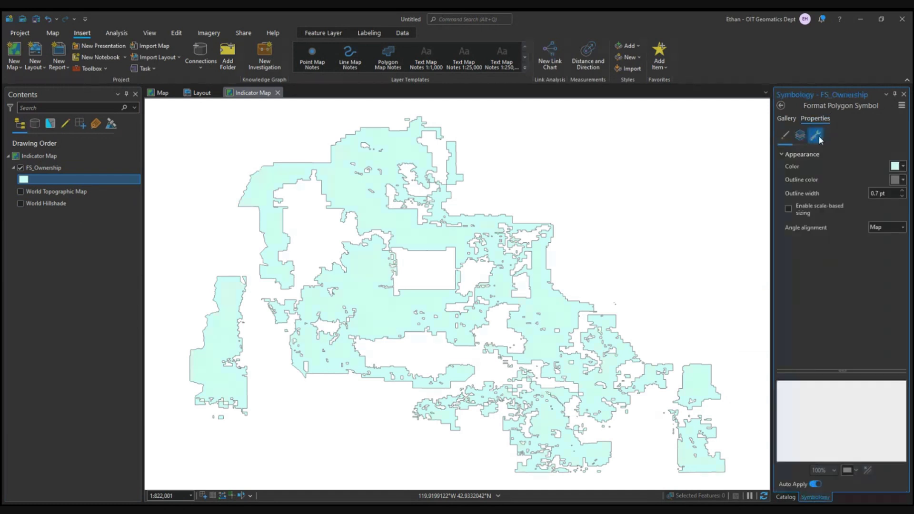
left_click(897, 166)
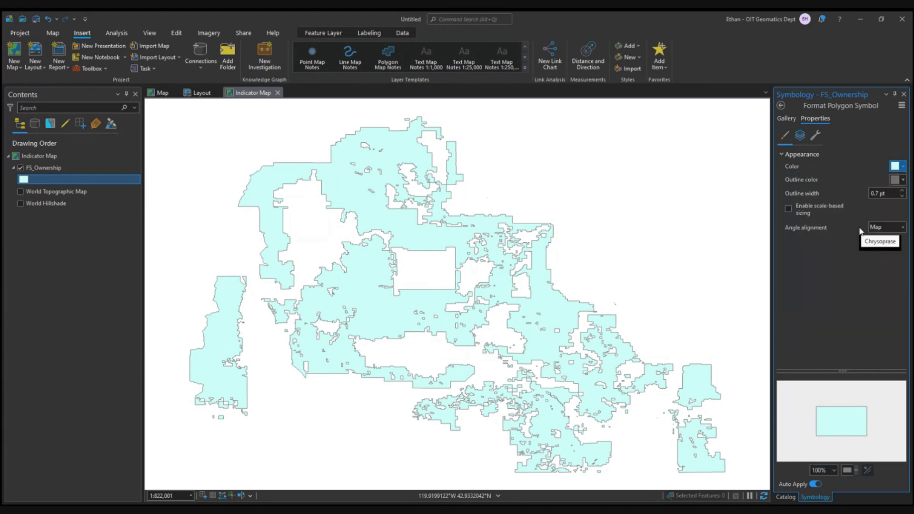
left_click(859, 227)
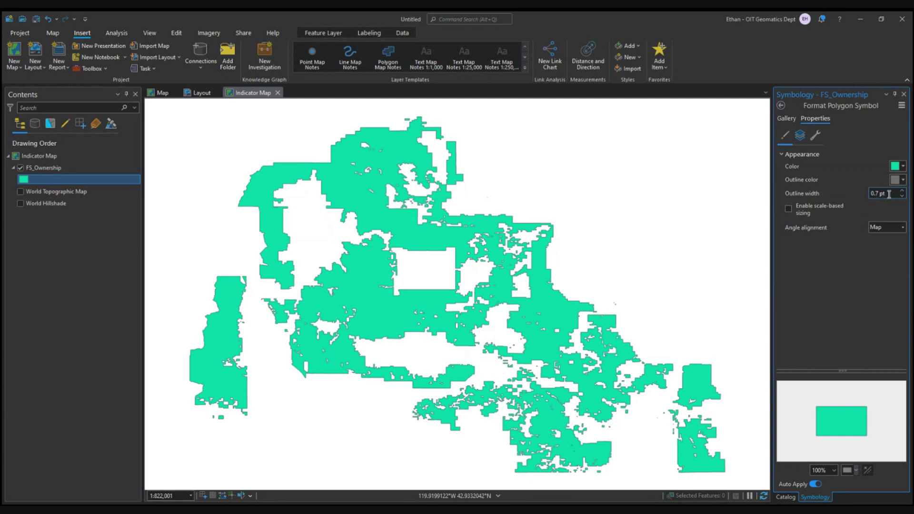
key("Return")
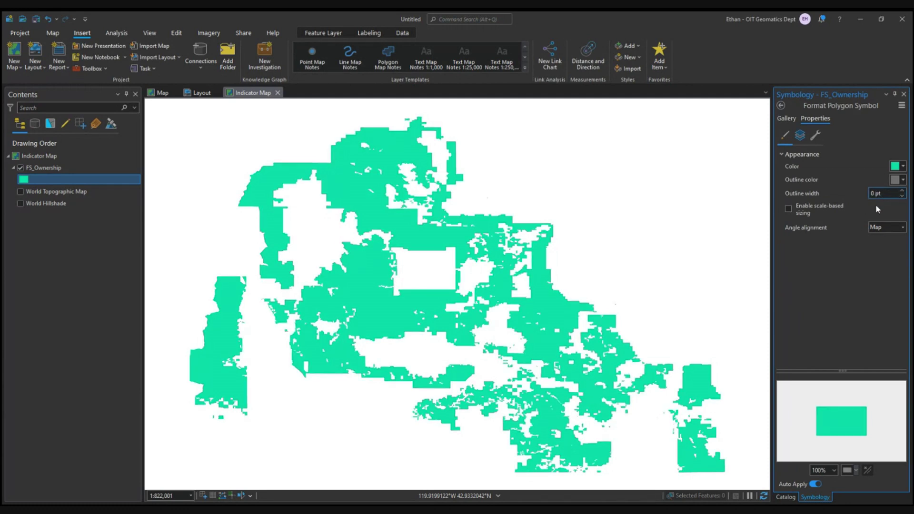
left_click(724, 236)
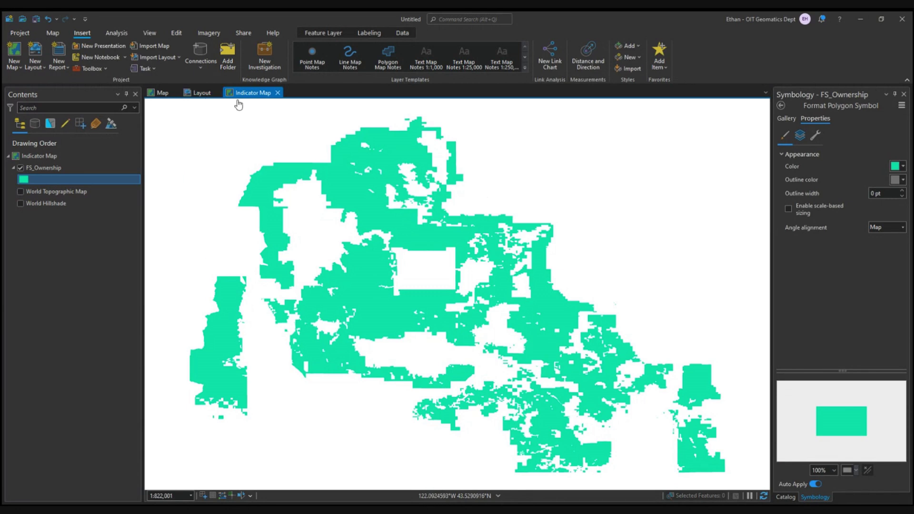
- Insert an Indicator Map frame inside the layout's white rectangle and zoom it to the full FS_Ownership layer
left_click(201, 94)
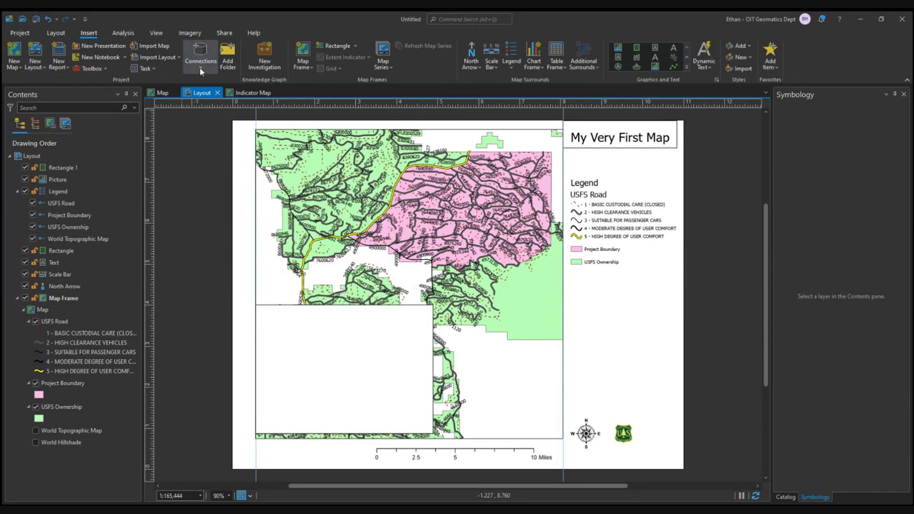
left_click(311, 70)
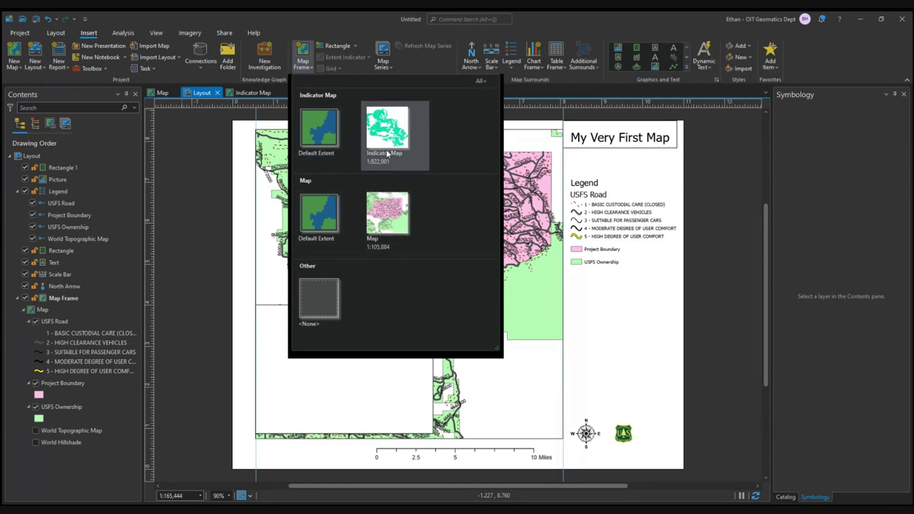
left_click(386, 136)
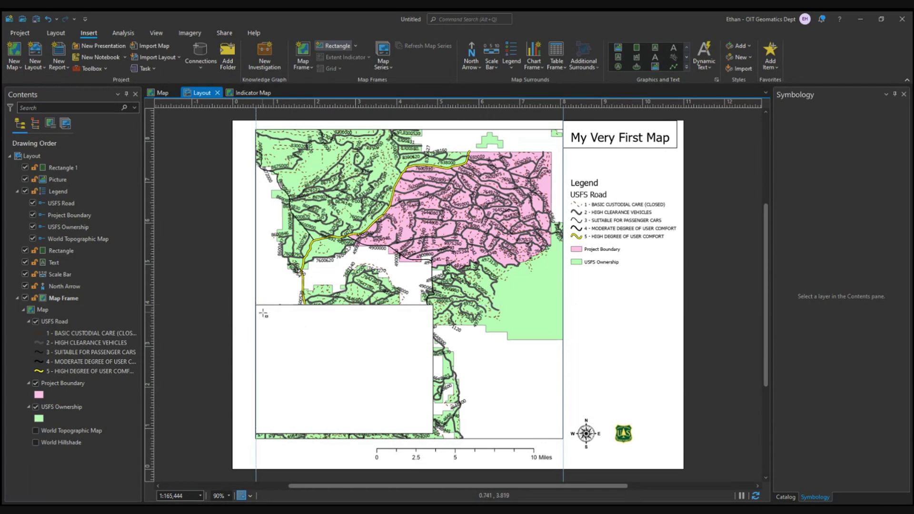
mouse_move(257, 312)
left_mouse_down()
mouse_move(301, 407)
mouse_move(430, 427)
left_mouse_up()
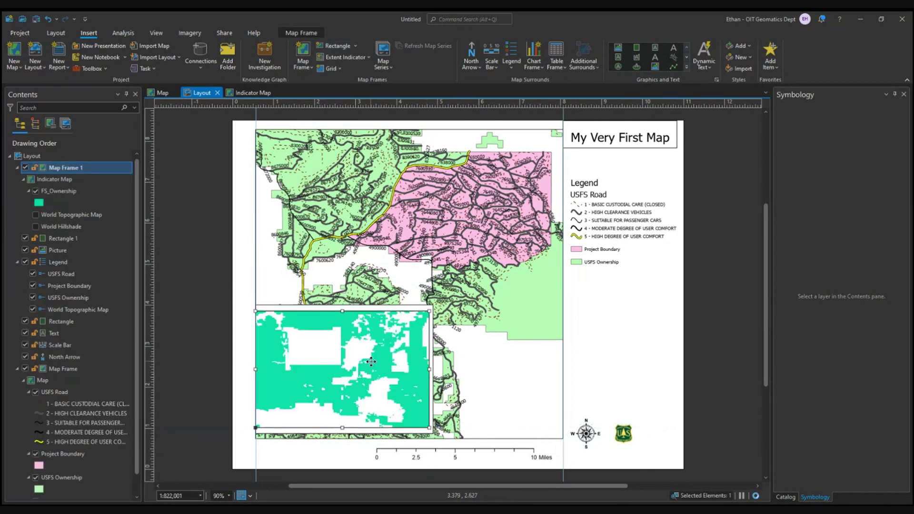
right_click(59, 192)
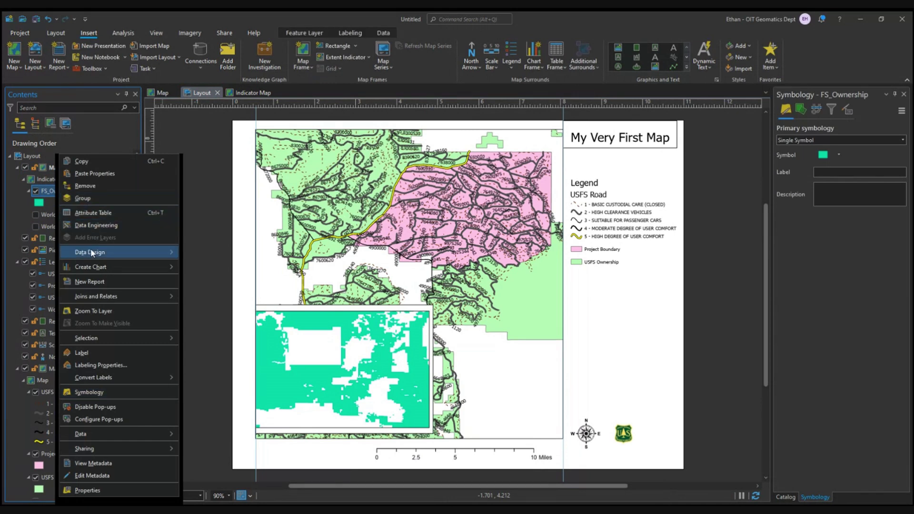
left_click(95, 310)
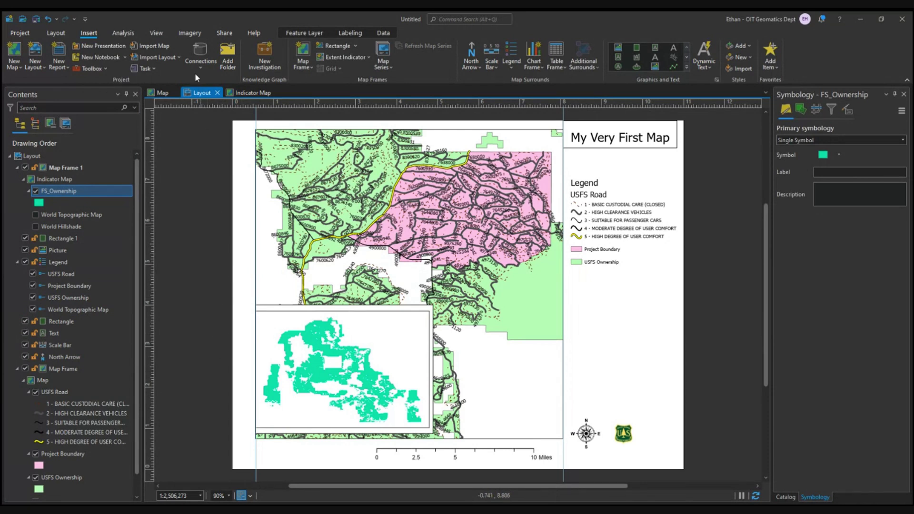
- Add an extent indicator to the Indicator Map frame showing the extent of the main Map Frame
left_click(54, 179)
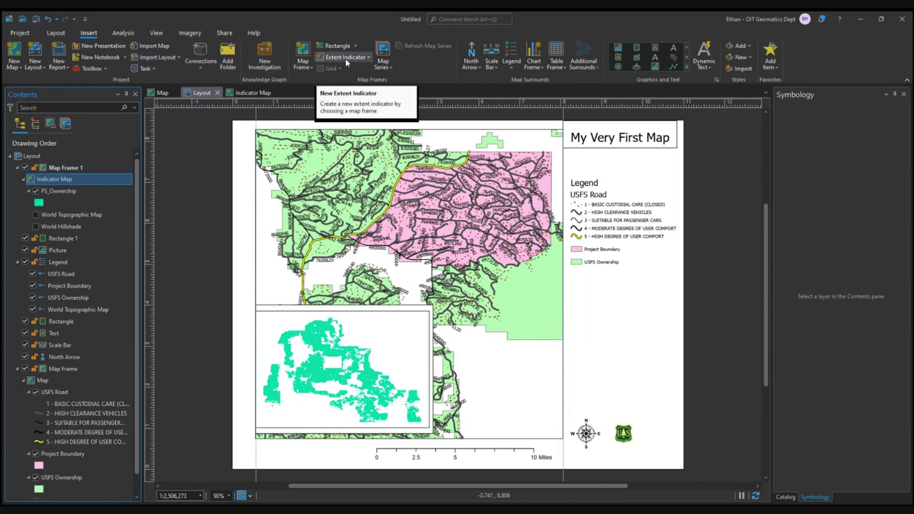
left_click(367, 58)
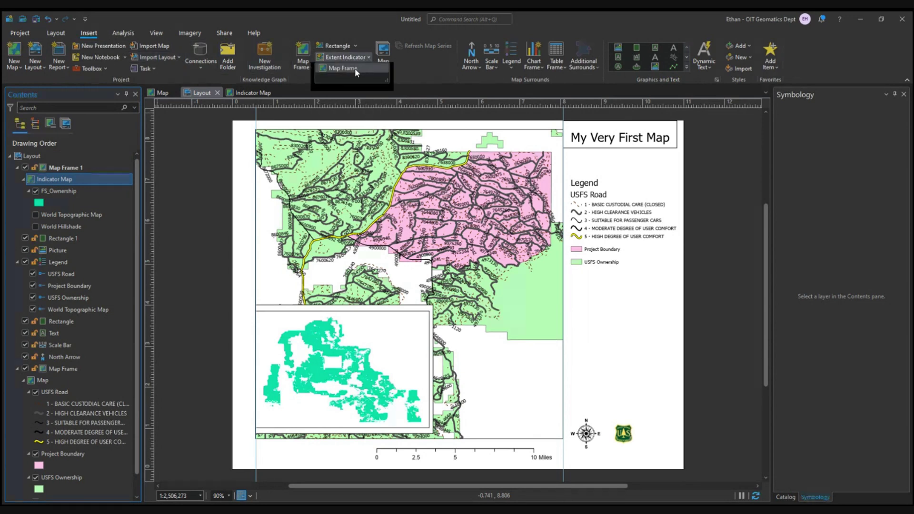
left_click(355, 68)
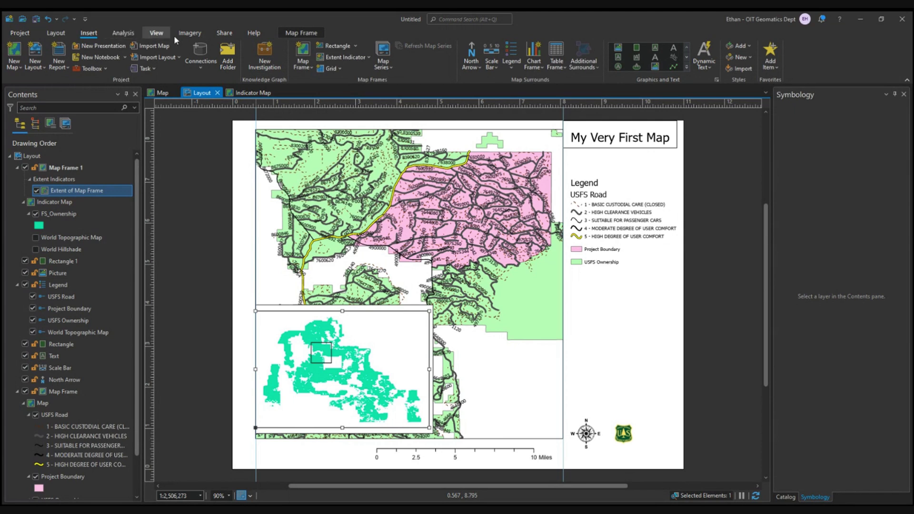
- Start exporting the layout using the Flattened PDF preset
left_click(230, 35)
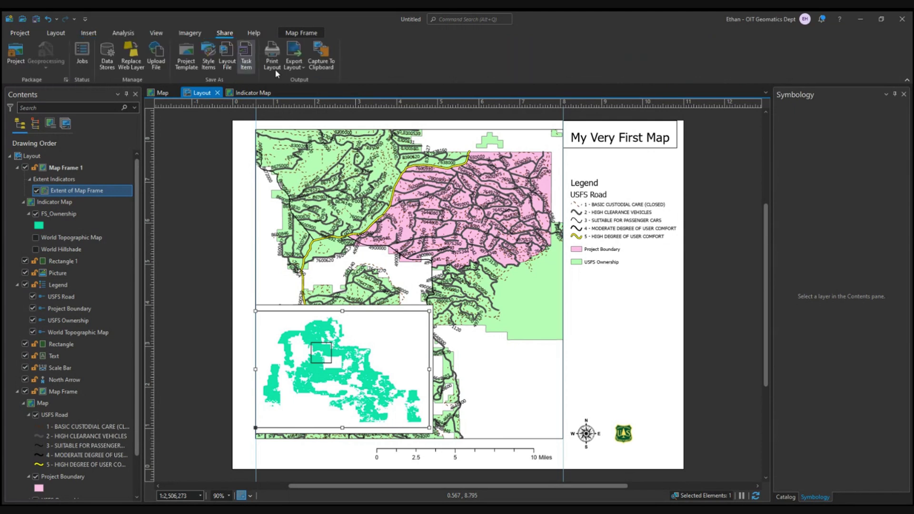
left_click(301, 68)
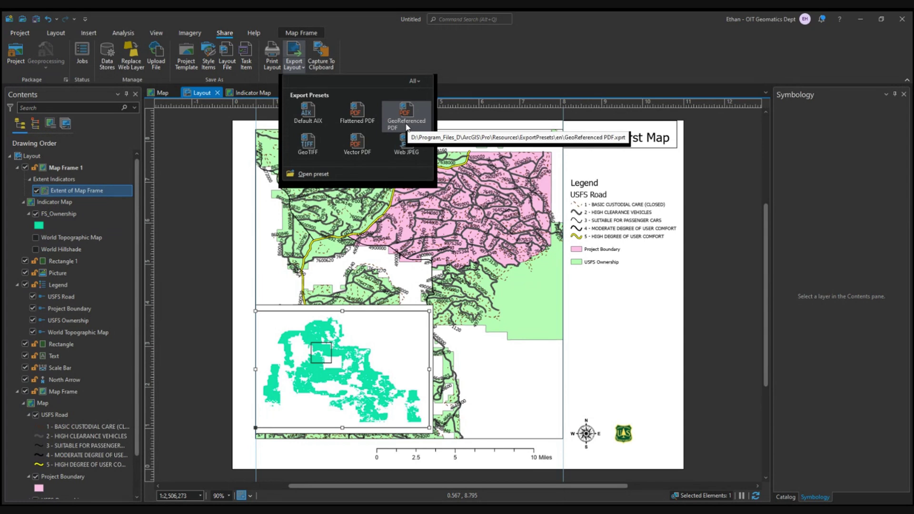
left_click(369, 122)
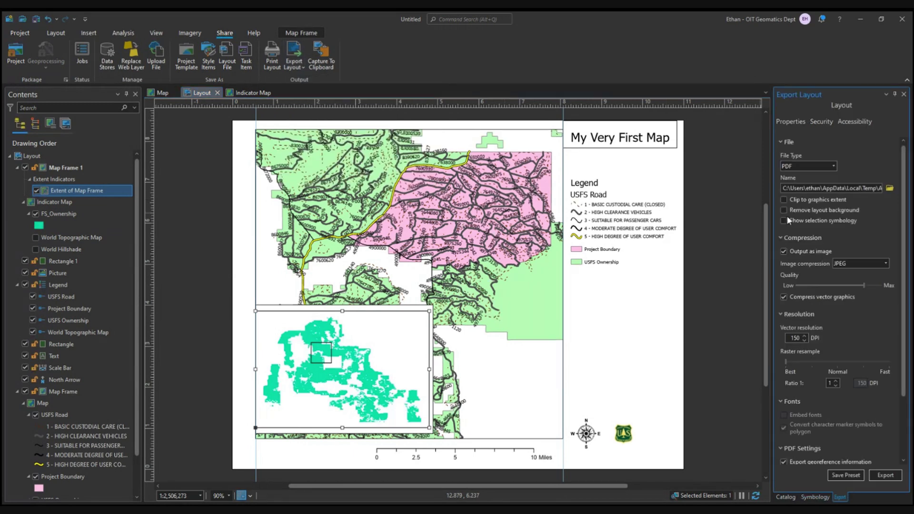